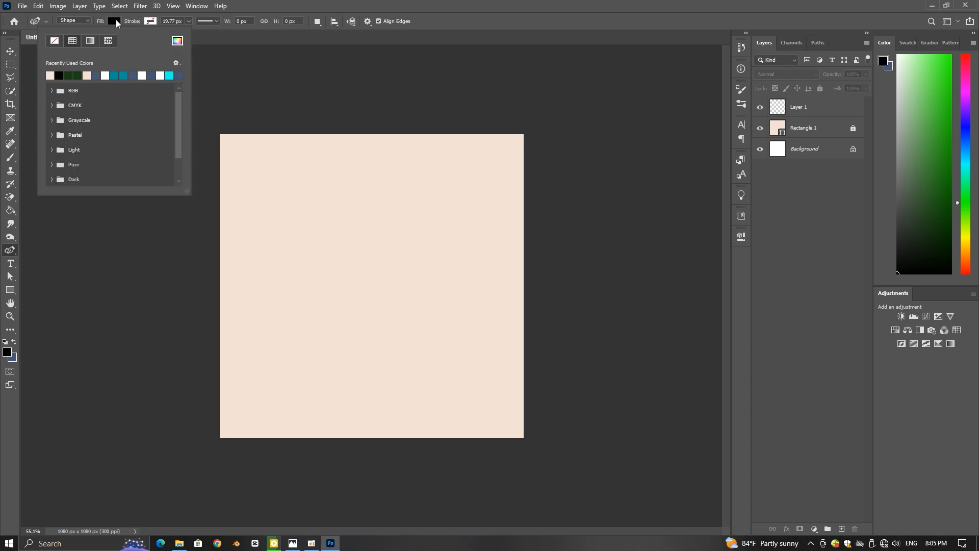
Step: Draw a closed dark green wavy shape with the Curvature Pen, covering the lower part of the canvas and extending past its sides
{"action": "left_click", "coordinate": [77, 75]}
{"action": "left_click", "coordinate": [189, 356]}
{"action": "left_click", "coordinate": [169, 326]}
{"action": "left_click", "coordinate": [254, 354]}
{"action": "left_click", "coordinate": [339, 319]}
{"action": "left_click", "coordinate": [442, 337]}
{"action": "left_click", "coordinate": [545, 269]}
{"action": "left_click", "coordinate": [599, 319]}
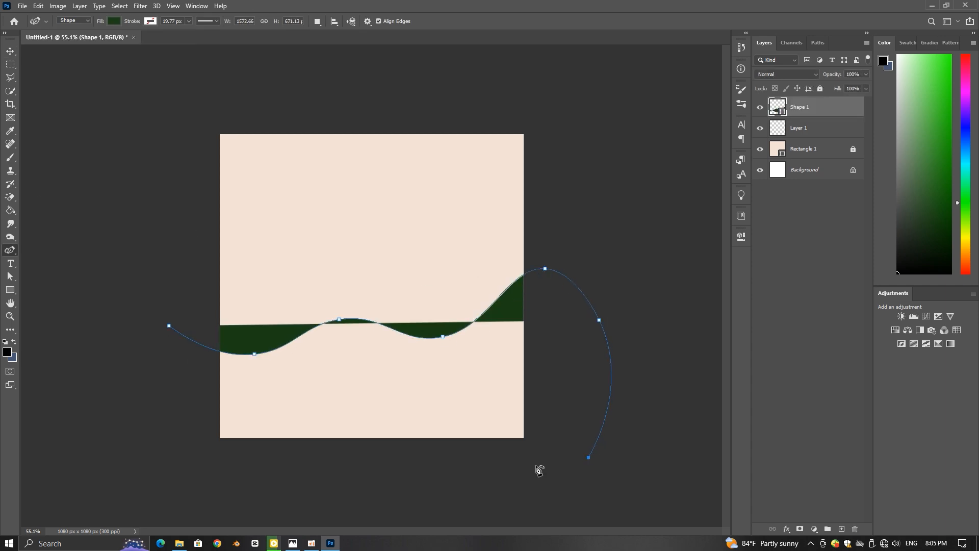
{"action": "left_click", "coordinate": [588, 457]}
{"action": "left_click", "coordinate": [451, 481]}
{"action": "left_click", "coordinate": [248, 465]}
{"action": "left_click", "coordinate": [169, 427]}
{"action": "left_click", "coordinate": [159, 363]}
{"action": "left_click", "coordinate": [169, 326]}
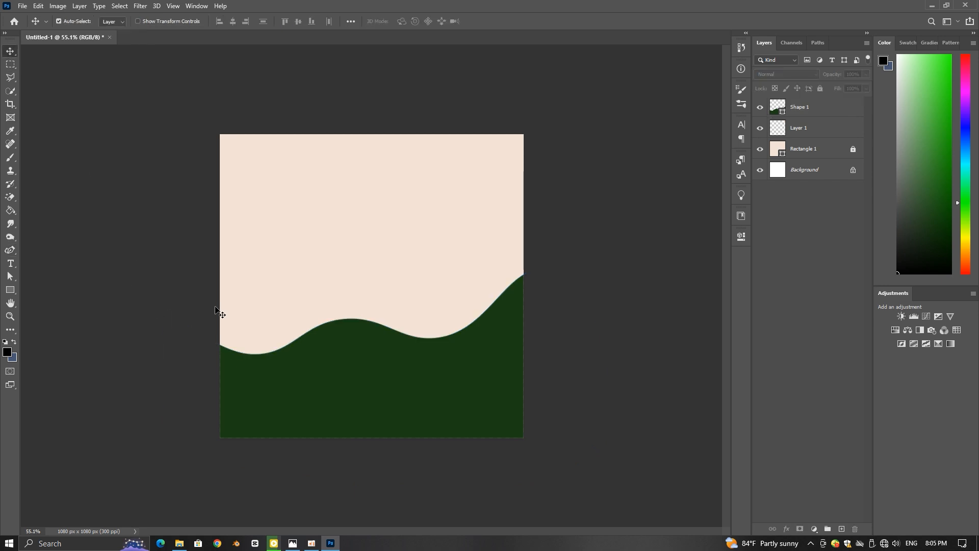
Step: Move the lower green shape's left-side anchors farther outward and adjust the first trough and crest of its wavy edge
{"action": "left_click", "coordinate": [10, 276]}
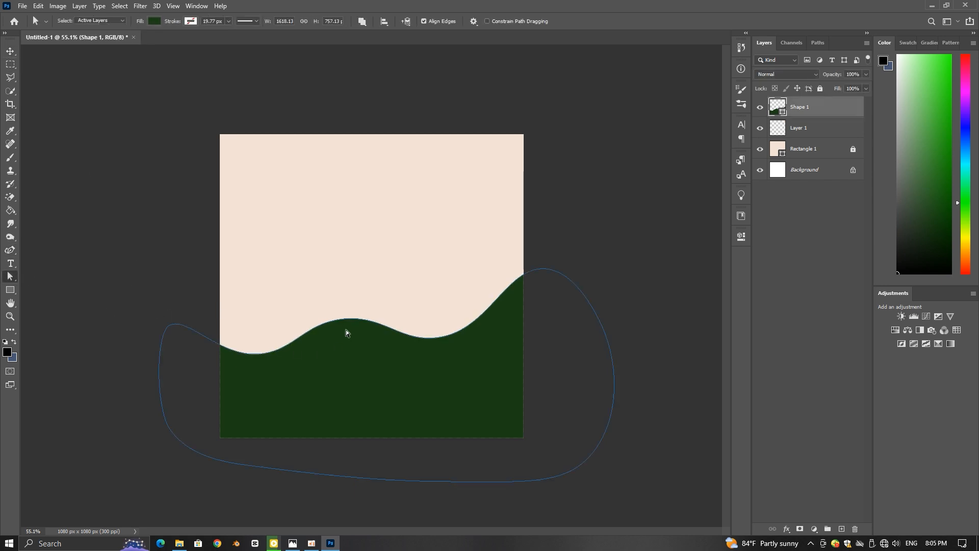
{"action": "left_click", "coordinate": [11, 250]}
{"action": "left_click_drag", "start_coordinate": [159, 363], "coordinate": [143, 365]}
{"action": "left_click_drag", "start_coordinate": [169, 427], "coordinate": [143, 448]}
{"action": "left_click_drag", "start_coordinate": [143, 365], "coordinate": [107, 358]}
{"action": "left_click_drag", "start_coordinate": [339, 320], "coordinate": [341, 324]}
{"action": "left_click_drag", "start_coordinate": [254, 353], "coordinate": [268, 355]}
Step: Move the lower green shape's right-side, crest, trough and bottom anchors to smooth the wave and its outer path
{"action": "left_click_drag", "start_coordinate": [545, 268], "coordinate": [554, 272]}
{"action": "left_click_drag", "start_coordinate": [599, 320], "coordinate": [634, 339]}
{"action": "left_click_drag", "start_coordinate": [555, 276], "coordinate": [566, 281]}
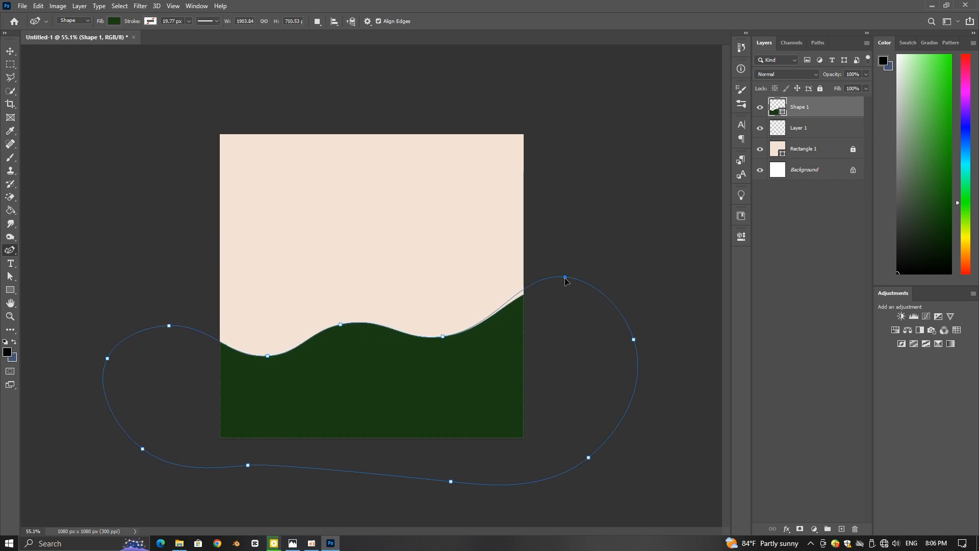
{"action": "left_click_drag", "start_coordinate": [340, 325], "coordinate": [349, 327]}
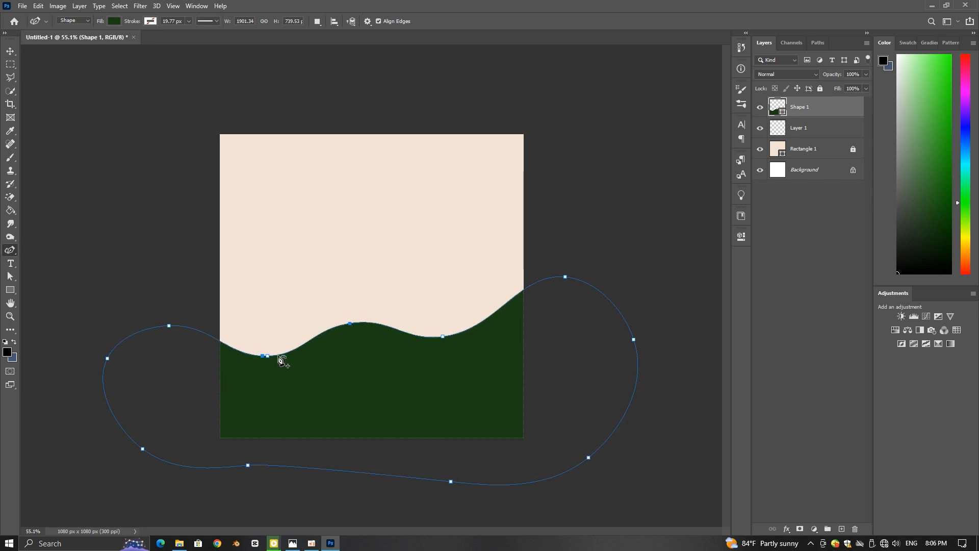
{"action": "left_click_drag", "start_coordinate": [565, 279], "coordinate": [565, 272]}
{"action": "left_click_drag", "start_coordinate": [443, 337], "coordinate": [447, 331]}
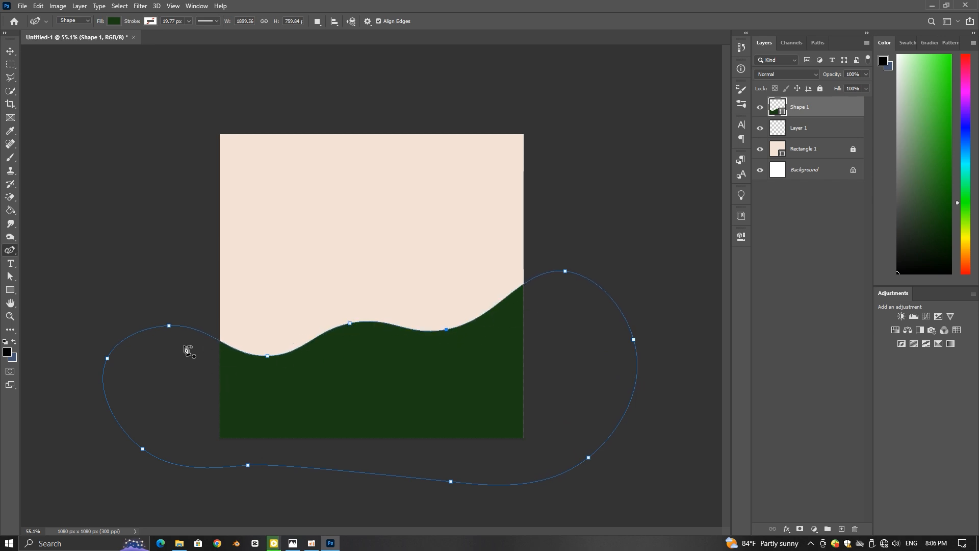
{"action": "left_click_drag", "start_coordinate": [249, 465], "coordinate": [257, 486]}
Step: Shift the lower green shape slightly downward
{"action": "key", "text": "v"}
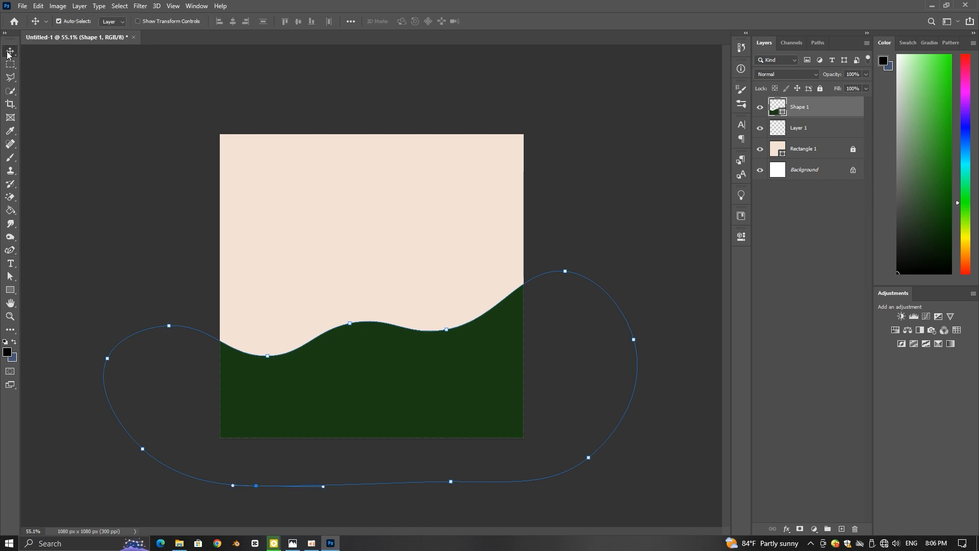
{"action": "left_click", "coordinate": [104, 152]}
{"action": "left_click_drag", "start_coordinate": [370, 361], "coordinate": [372, 366]}
{"action": "left_click", "coordinate": [153, 301]}
Step: Draw a second closed dark green shape with the Curvature Pen over the canvas's upper-left area, its wavy lower edge rising to the right
{"action": "left_click", "coordinate": [10, 250]}
{"action": "left_click", "coordinate": [188, 184]}
{"action": "left_click", "coordinate": [253, 193]}
{"action": "left_click", "coordinate": [288, 175]}
{"action": "left_click", "coordinate": [326, 172]}
{"action": "left_click", "coordinate": [367, 160]}
{"action": "left_click", "coordinate": [403, 156]}
{"action": "left_click", "coordinate": [451, 126]}
{"action": "left_click", "coordinate": [322, 93]}
{"action": "left_click", "coordinate": [156, 95]}
{"action": "left_click", "coordinate": [188, 184]}
Step: Widen the upper green shape toward the right with Free Transform
{"action": "key", "text": "v"}
{"action": "key", "text": "ctrl+t"}
{"action": "left_click_drag", "start_coordinate": [451, 138], "coordinate": [480, 139]}
{"action": "left_click", "coordinate": [505, 21]}
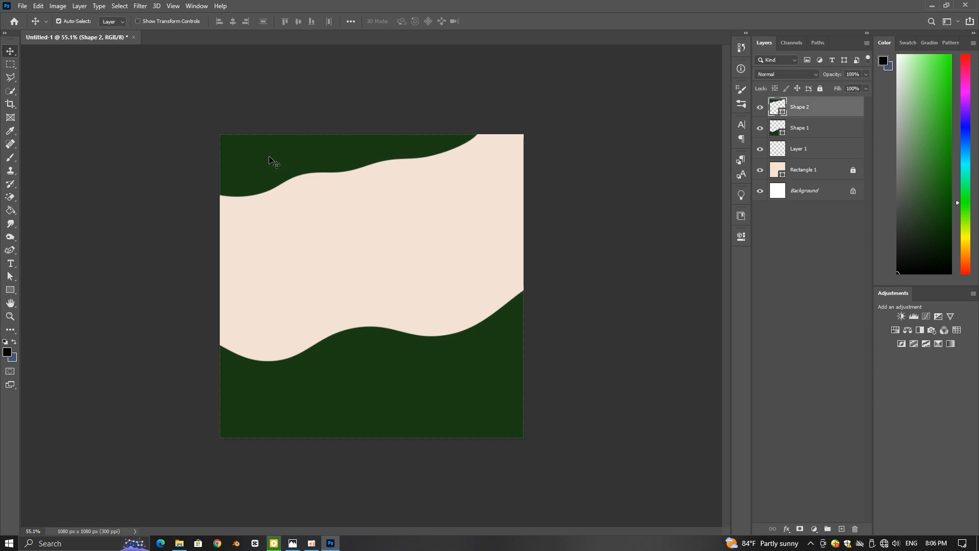
Step: Smooth the upper green shape's wavy edge by repositioning its anchors, extending its right end up beyond the canvas
{"action": "left_click", "coordinate": [10, 276]}
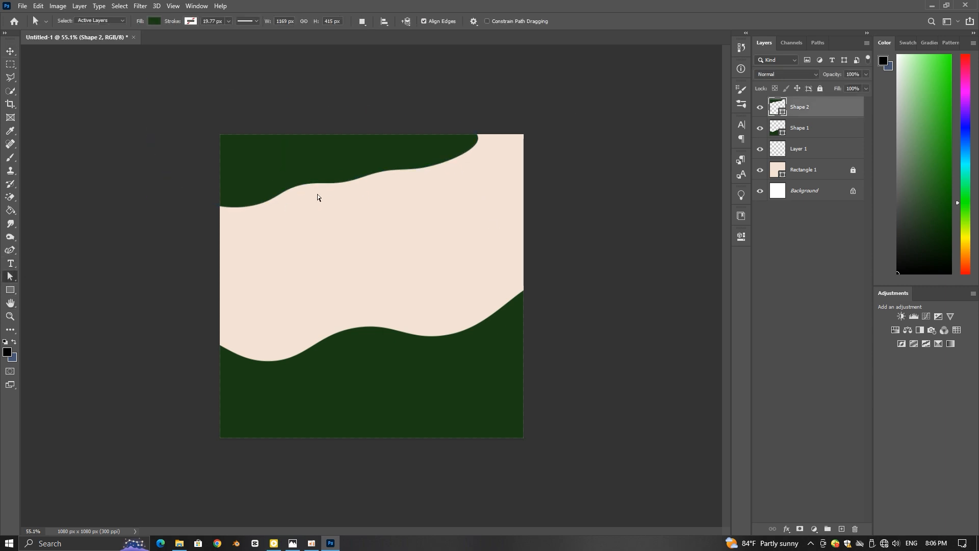
{"action": "left_click", "coordinate": [318, 184]}
{"action": "left_click", "coordinate": [10, 250]}
{"action": "left_click_drag", "start_coordinate": [336, 103], "coordinate": [517, 81]}
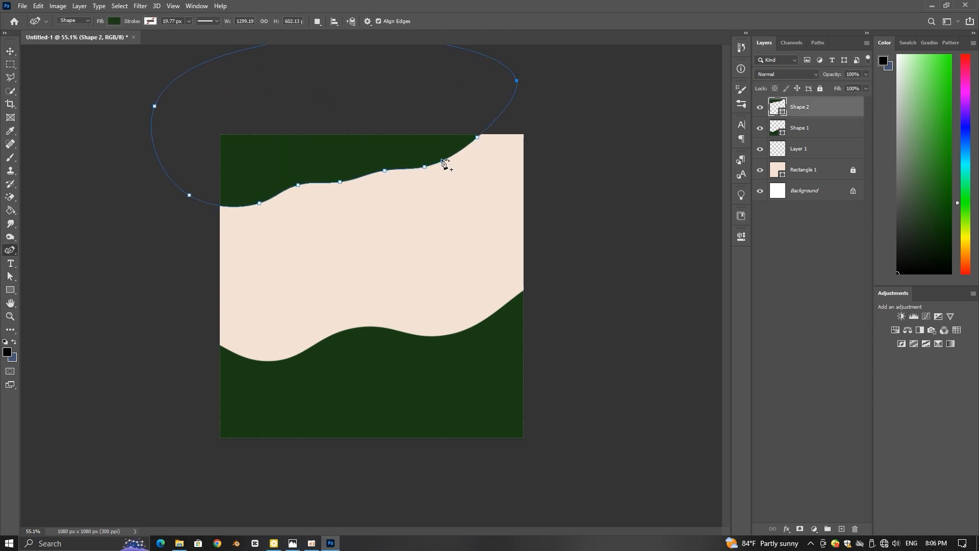
{"action": "left_click_drag", "start_coordinate": [384, 170], "coordinate": [385, 165]}
{"action": "left_click_drag", "start_coordinate": [299, 185], "coordinate": [296, 182]}
{"action": "left_click_drag", "start_coordinate": [430, 166], "coordinate": [450, 155]}
{"action": "left_click_drag", "start_coordinate": [477, 137], "coordinate": [440, 153]}
{"action": "left_click", "coordinate": [387, 166]}
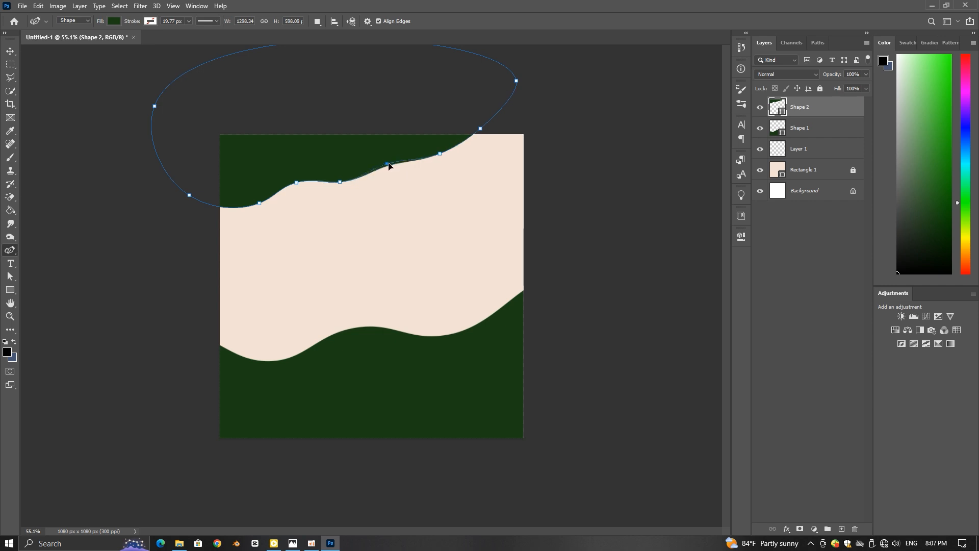
{"action": "left_click_drag", "start_coordinate": [341, 181], "coordinate": [341, 179]}
{"action": "left_click_drag", "start_coordinate": [476, 132], "coordinate": [492, 126]}
Step: Move the upper green shape about 6 px right and 21 px down
{"action": "key", "text": "v"}
{"action": "left_click_drag", "start_coordinate": [287, 151], "coordinate": [289, 158]}
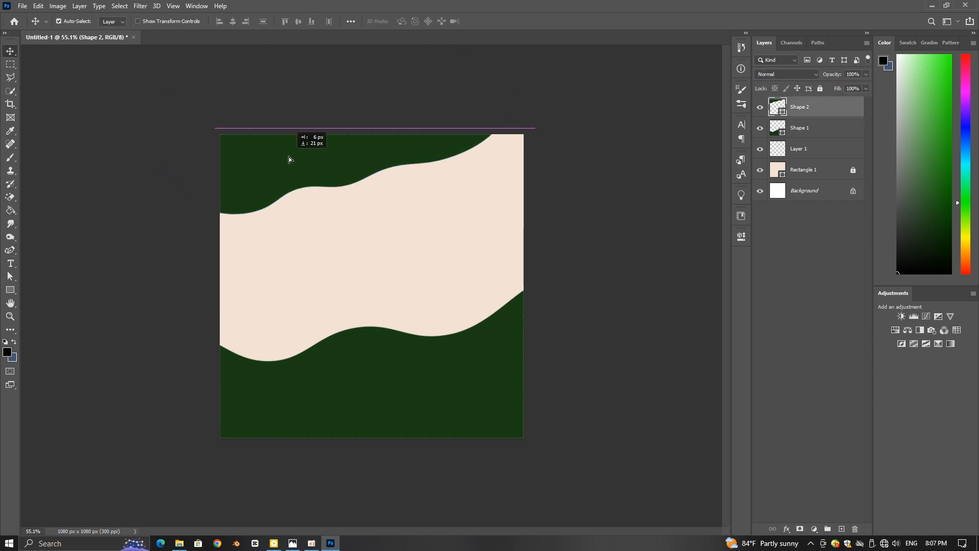
{"action": "left_click", "coordinate": [147, 263]}
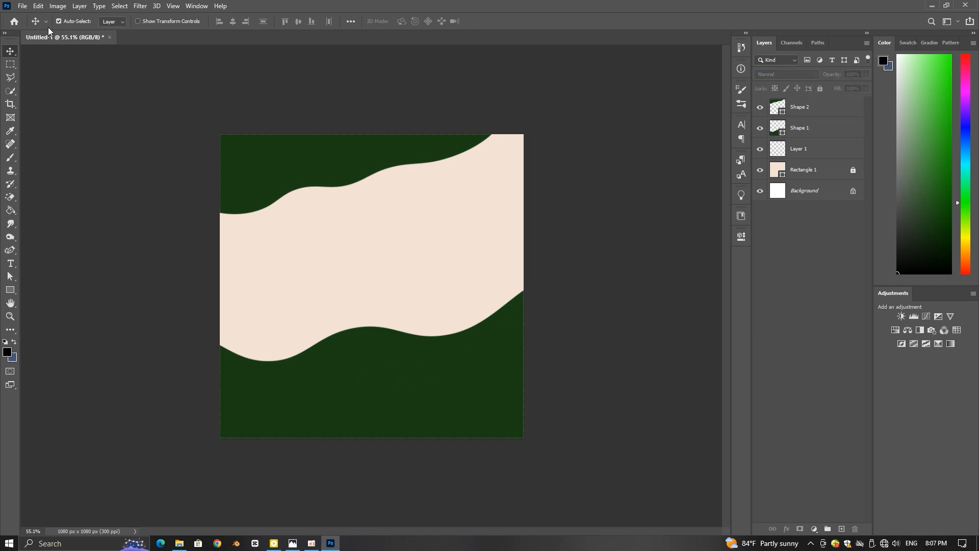
{"action": "left_click", "coordinate": [22, 5]}
{"action": "left_click", "coordinate": [55, 16]}
{"action": "left_click", "coordinate": [714, 104]}
Step: Open the drink cup image 123 and bring it into the Untitled-1 poster document
{"action": "left_click", "coordinate": [22, 6]}
{"action": "left_click", "coordinate": [41, 28]}
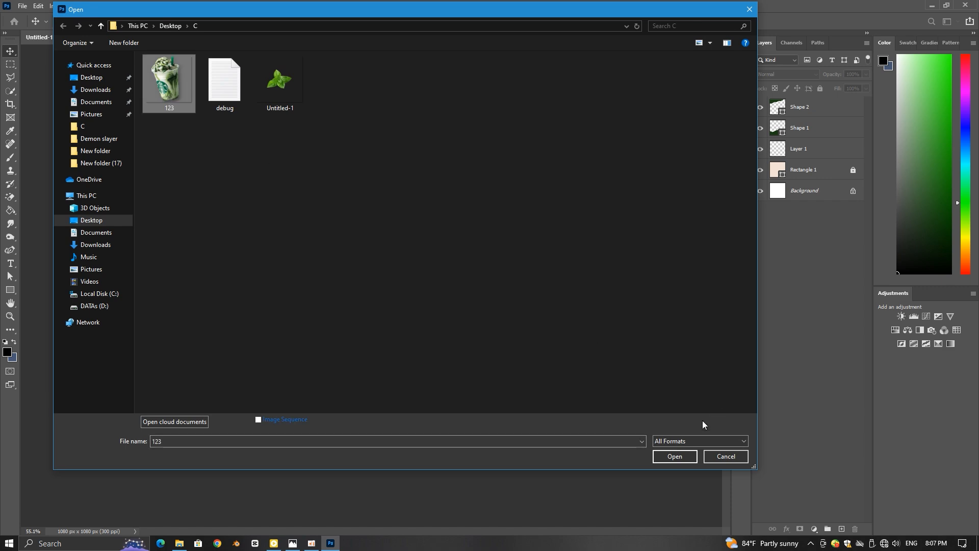
{"action": "left_click", "coordinate": [675, 456]}
{"action": "left_click_drag", "start_coordinate": [302, 270], "coordinate": [387, 265]}
Step: Scale down the drink cup and position it slightly left of the canvas centre, overlapping the lower green wave
{"action": "key", "text": "ctrl+t"}
{"action": "left_click_drag", "start_coordinate": [468, 172], "coordinate": [437, 214]}
{"action": "left_click_drag", "start_coordinate": [392, 275], "coordinate": [367, 286]}
{"action": "left_click_drag", "start_coordinate": [411, 225], "coordinate": [402, 239]}
{"action": "left_click_drag", "start_coordinate": [363, 288], "coordinate": [360, 289]}
{"action": "left_click", "coordinate": [491, 71]}
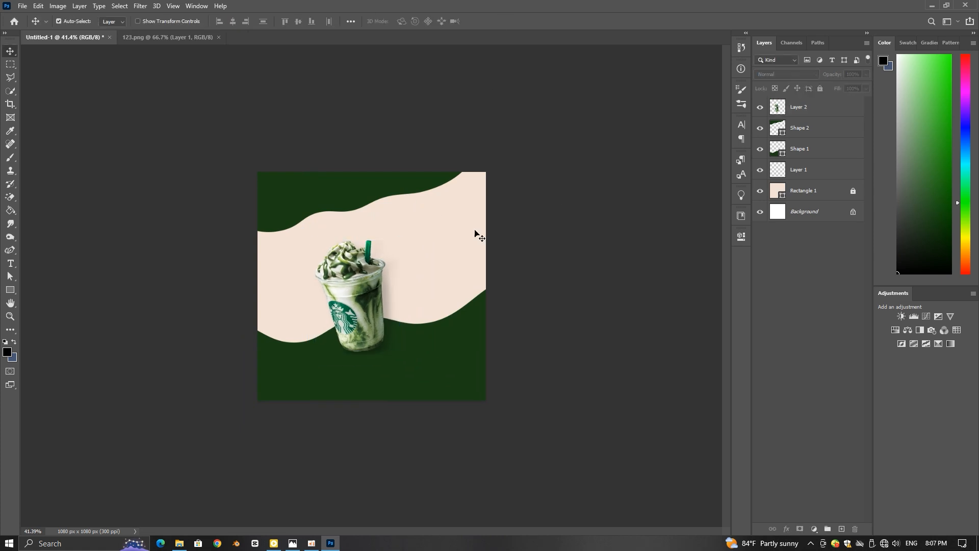
Step: Enlarge the drink cup slightly with Free Transform
{"action": "key", "text": "ctrl+0"}
{"action": "left_click", "coordinate": [347, 318]}
{"action": "key", "text": "ctrl+t"}
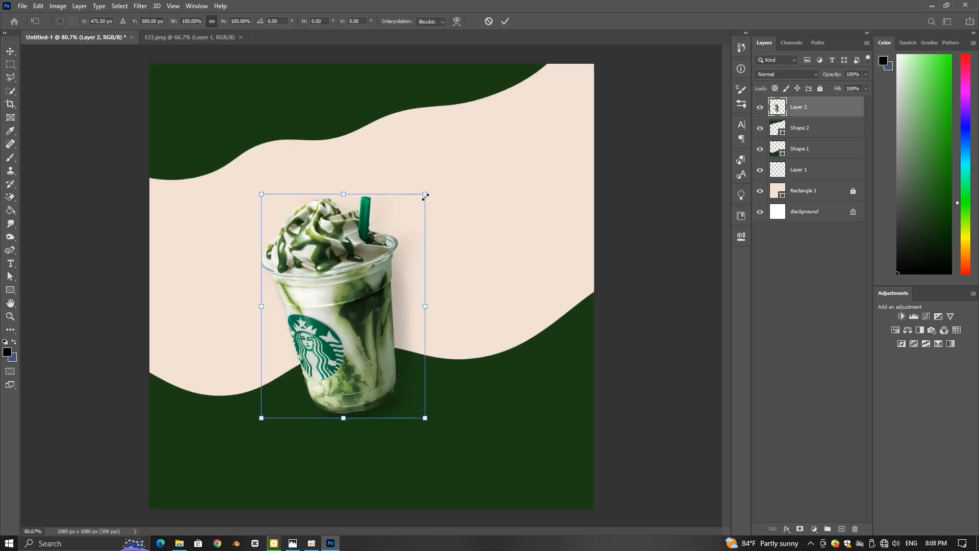
{"action": "left_click_drag", "start_coordinate": [425, 195], "coordinate": [429, 188]}
{"action": "left_click", "coordinate": [504, 21]}
Step: Select the shadow area around the cup's edge with the Polygonal Lasso, delete it from the cup layer, and clear the selection
{"action": "scroll", "coordinate": [323, 437], "scroll_direction": "up", "scroll_amount": 3}
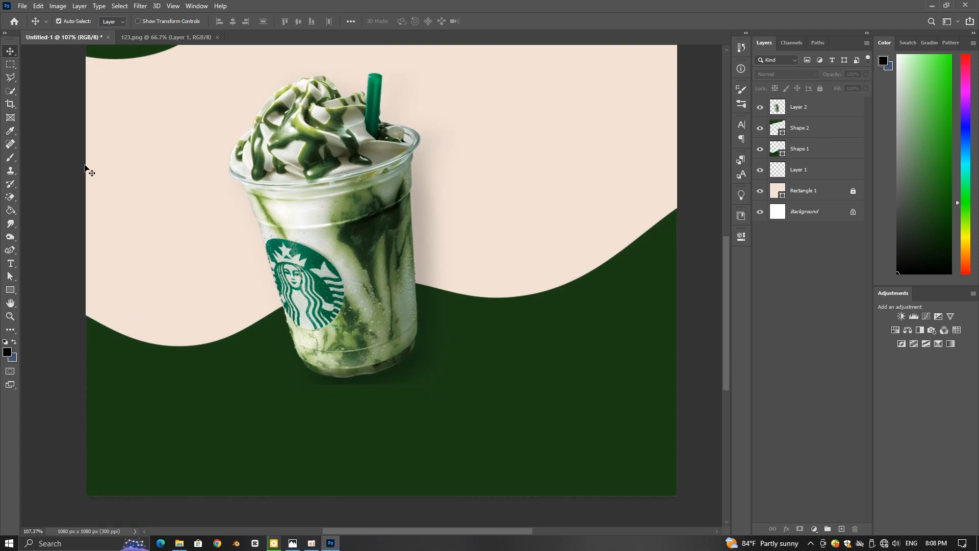
{"action": "left_click", "coordinate": [10, 77]}
{"action": "scroll", "coordinate": [279, 343], "scroll_direction": "up", "scroll_amount": 3}
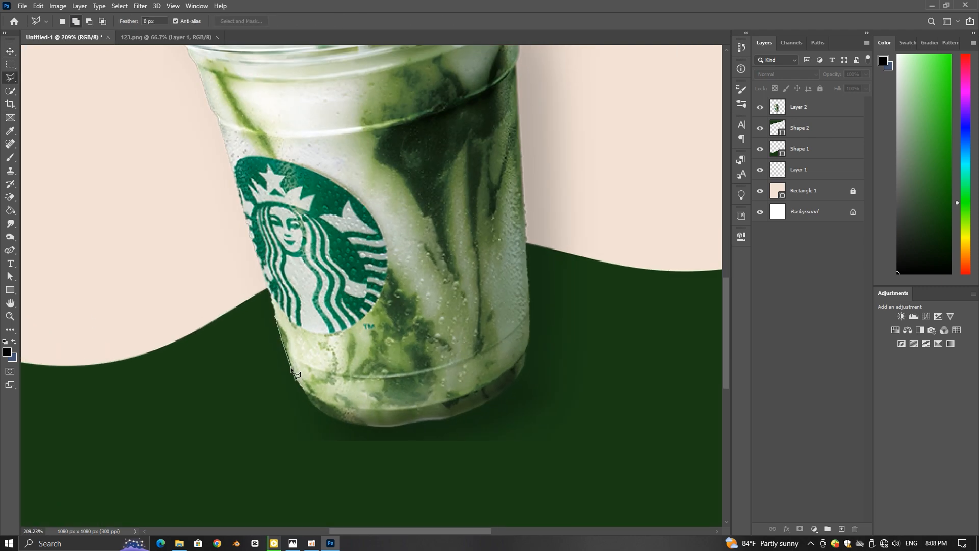
{"action": "left_click", "coordinate": [305, 392]}
{"action": "left_click", "coordinate": [525, 355]}
{"action": "left_click", "coordinate": [529, 342]}
{"action": "left_click", "coordinate": [529, 310]}
{"action": "left_click_drag", "start_coordinate": [526, 245], "coordinate": [482, 483]}
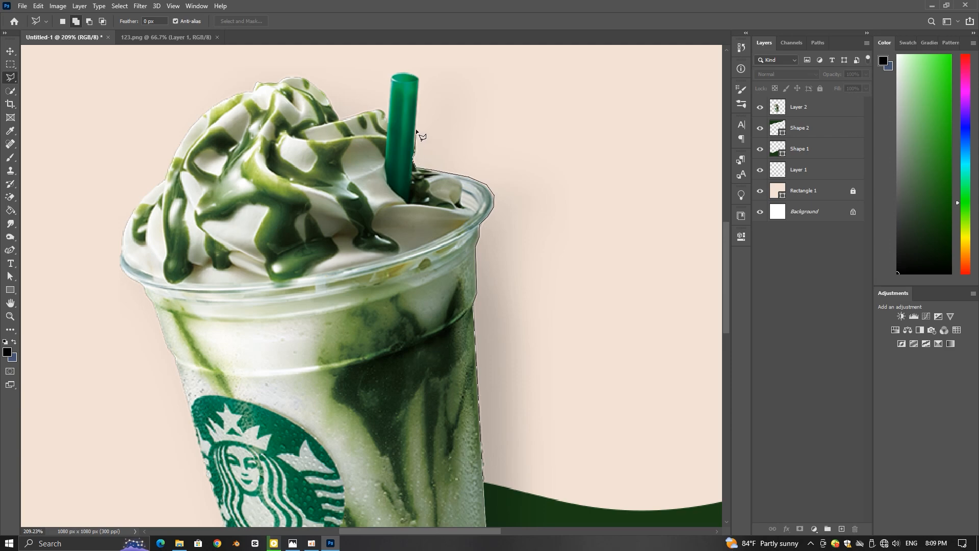
{"action": "scroll", "coordinate": [422, 92], "scroll_direction": "down", "scroll_amount": 5}
{"action": "left_click", "coordinate": [411, 83]}
{"action": "left_click", "coordinate": [560, 103]}
{"action": "left_click", "coordinate": [656, 374]}
{"action": "left_click_drag", "start_coordinate": [648, 405], "coordinate": [599, 231]}
{"action": "left_click", "coordinate": [568, 337]}
{"action": "left_click", "coordinate": [421, 431]}
{"action": "left_click", "coordinate": [238, 423]}
{"action": "left_click", "coordinate": [238, 284]}
{"action": "key", "text": "v"}
{"action": "left_click", "coordinate": [286, 202]}
{"action": "key", "text": "Delete"}
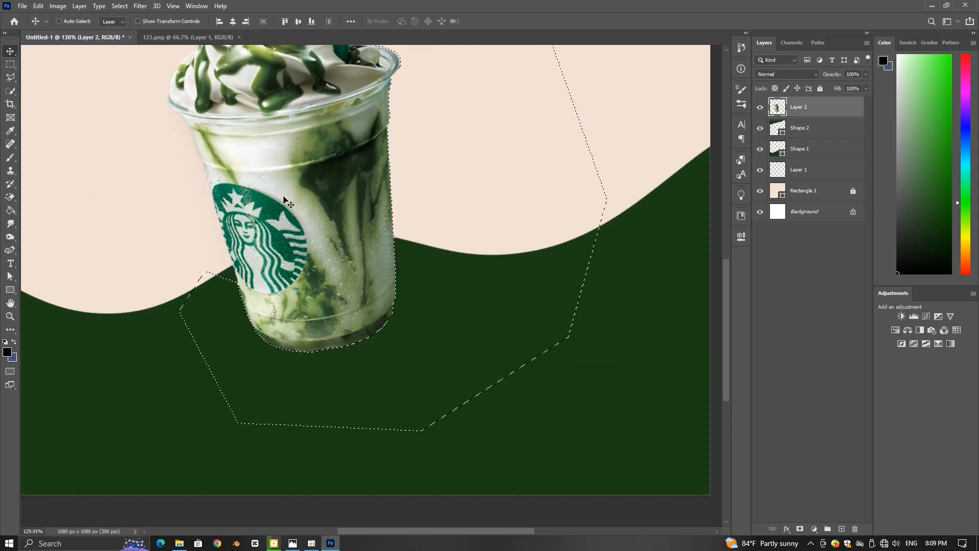
{"action": "key", "text": "ctrl+d"}
{"action": "scroll", "coordinate": [375, 249], "scroll_direction": "down", "scroll_amount": 6}
{"action": "left_click", "coordinate": [547, 238]}
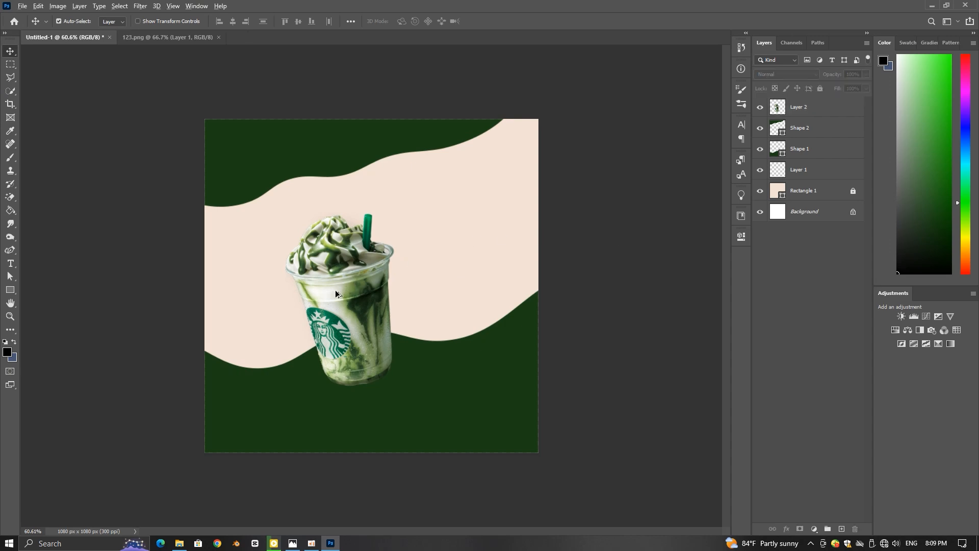
Step: Open the mint leaf image Untitled-1.png, bring it into the poster, and close both source image documents
{"action": "left_click", "coordinate": [23, 5]}
{"action": "left_click", "coordinate": [34, 26]}
{"action": "left_click", "coordinate": [279, 84]}
{"action": "left_click", "coordinate": [680, 457]}
{"action": "left_click_drag", "start_coordinate": [347, 247], "coordinate": [432, 320]}
{"action": "left_click", "coordinate": [242, 37]}
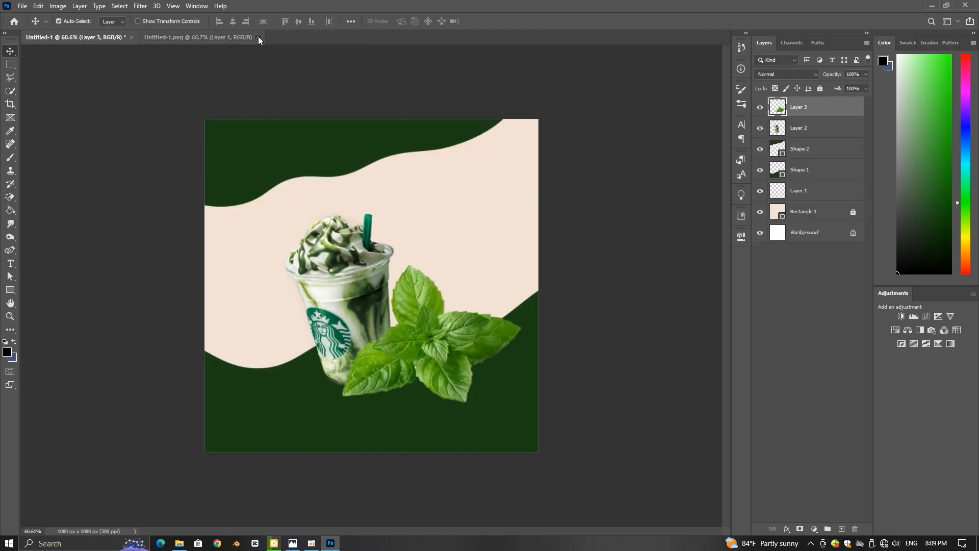
{"action": "left_click", "coordinate": [258, 38]}
Step: Scale the mint leaves to 46.66%, place them against the cup's lower right side, and arrange their layer behind the cup
{"action": "scroll", "coordinate": [372, 257], "scroll_direction": "up", "scroll_amount": 3}
{"action": "key", "text": "ctrl+t"}
{"action": "left_click_drag", "start_coordinate": [570, 258], "coordinate": [508, 307]}
{"action": "left_click_drag", "start_coordinate": [465, 343], "coordinate": [432, 356]}
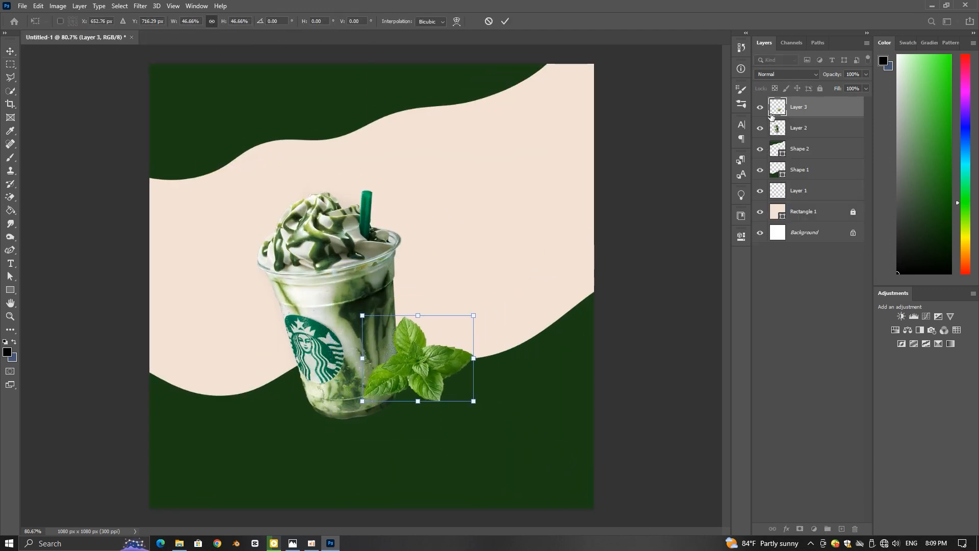
{"action": "key", "text": "Return"}
{"action": "left_click_drag", "start_coordinate": [794, 143], "coordinate": [794, 142]}
Step: Move the cup and mint leaves together slightly down and to the left
{"action": "scroll", "coordinate": [455, 376], "scroll_direction": "down", "scroll_amount": 1}
{"action": "left_click", "coordinate": [357, 367], "text": "shift"}
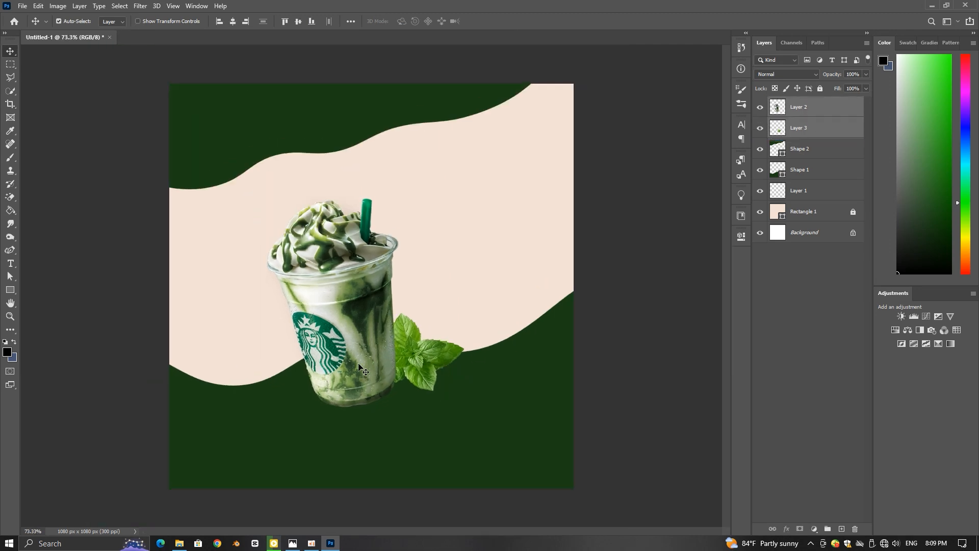
{"action": "left_click_drag", "start_coordinate": [357, 368], "coordinate": [351, 375]}
{"action": "left_click", "coordinate": [493, 334]}
{"action": "scroll", "coordinate": [493, 335], "scroll_direction": "down", "scroll_amount": 2}
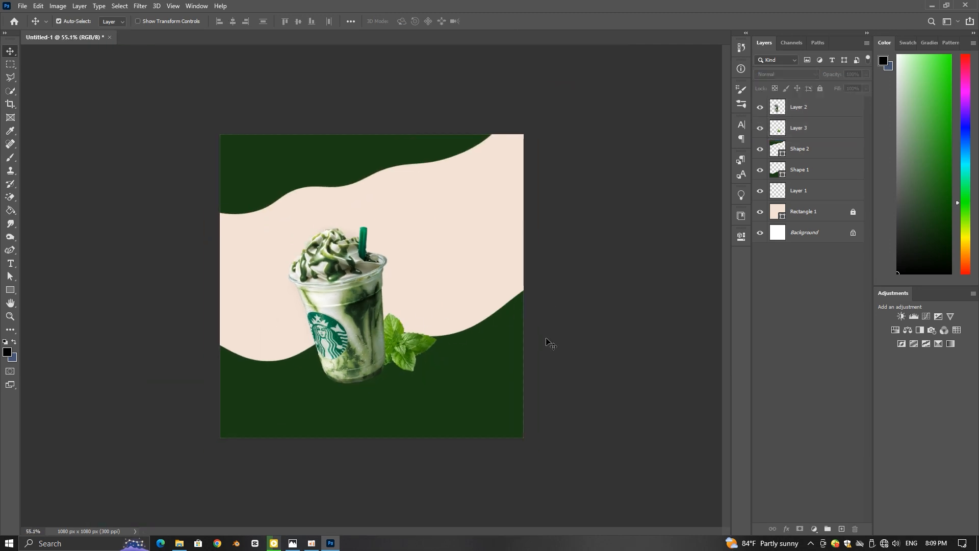
{"action": "left_click", "coordinate": [620, 349]}
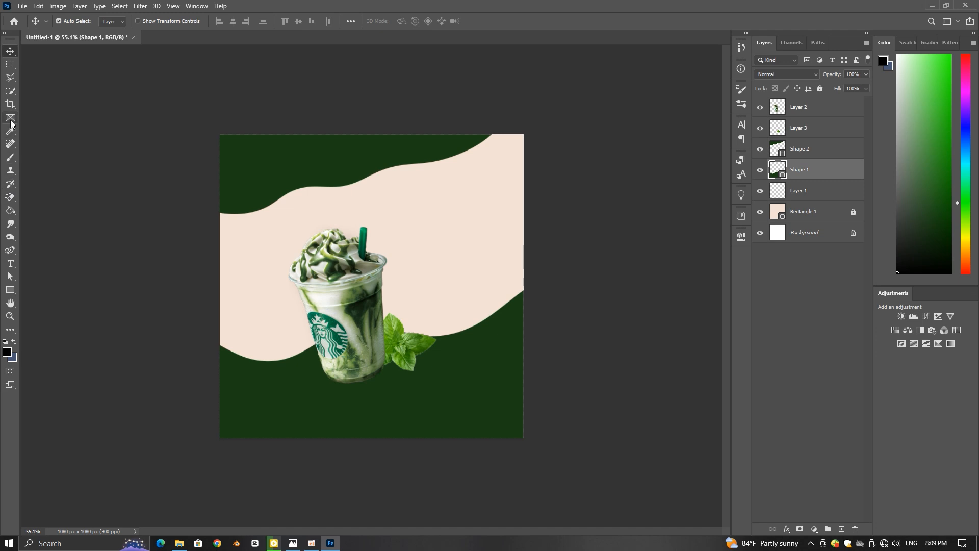
Step: Flatten the lower green shape's left end by moving its anchor down and outward, and shift the whole shape slightly down
{"action": "left_click", "coordinate": [10, 275]}
{"action": "left_click", "coordinate": [10, 250]}
{"action": "left_click_drag", "start_coordinate": [171, 331], "coordinate": [140, 357]}
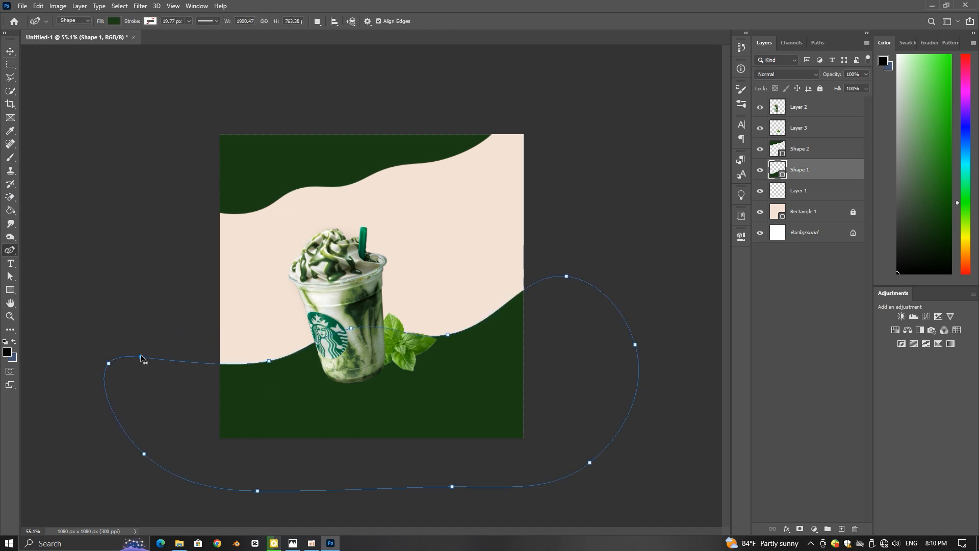
{"action": "left_click", "coordinate": [10, 51]}
{"action": "left_click_drag", "start_coordinate": [380, 404], "coordinate": [354, 436]}
Step: Add an anchor near the lower green shape's left end and move it outward to give the edge a gentle curve
{"action": "scroll", "coordinate": [352, 410], "scroll_direction": "up", "scroll_amount": 3}
{"action": "key", "text": "a"}
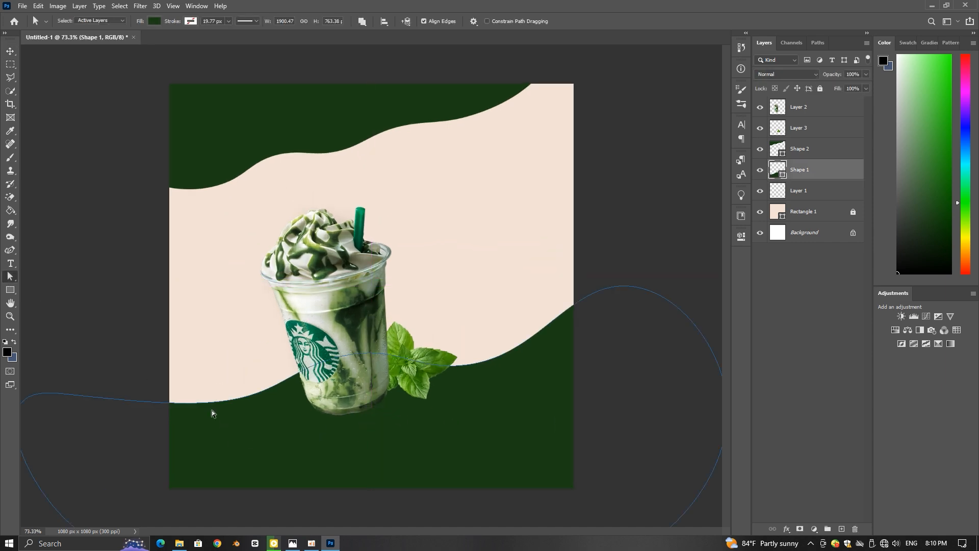
{"action": "left_click", "coordinate": [10, 251]}
{"action": "left_click_drag", "start_coordinate": [118, 399], "coordinate": [81, 391]}
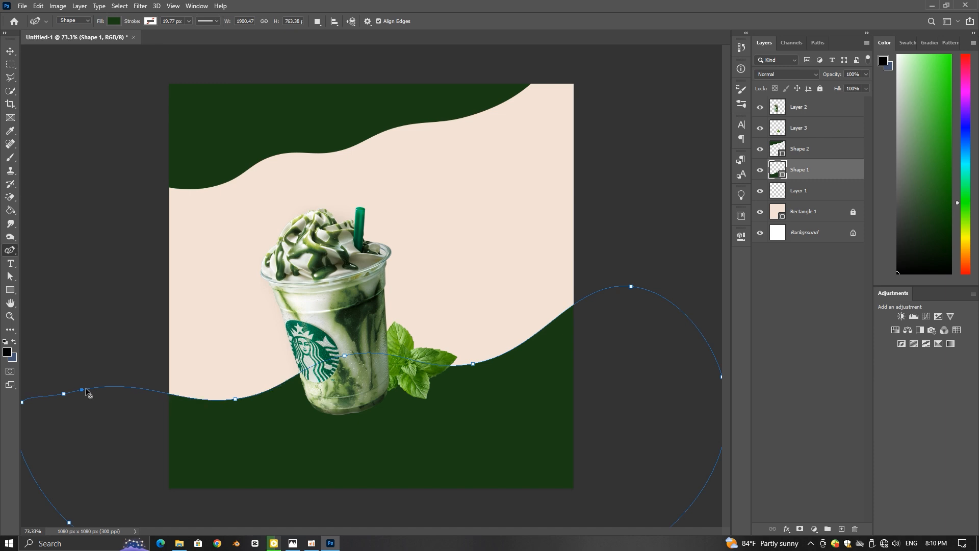
{"action": "left_click", "coordinate": [10, 52]}
{"action": "left_click", "coordinate": [135, 292]}
Step: Add a new layer directly above Shape 2 and enlarge the soft brush to 600 px
{"action": "scroll", "coordinate": [136, 292], "scroll_direction": "down", "scroll_amount": 3}
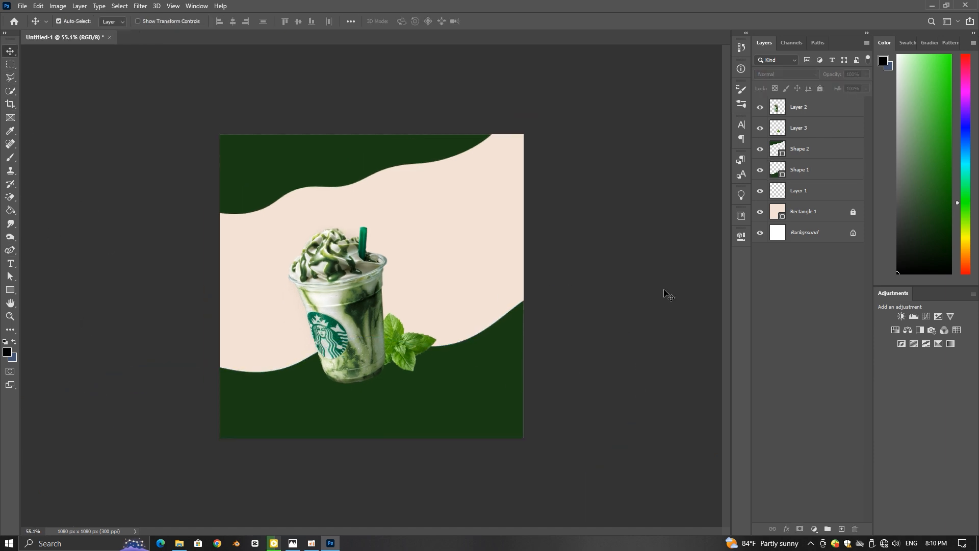
{"action": "scroll", "coordinate": [377, 386], "scroll_direction": "up", "scroll_amount": 3}
{"action": "scroll", "coordinate": [390, 390], "scroll_direction": "down", "scroll_amount": 2}
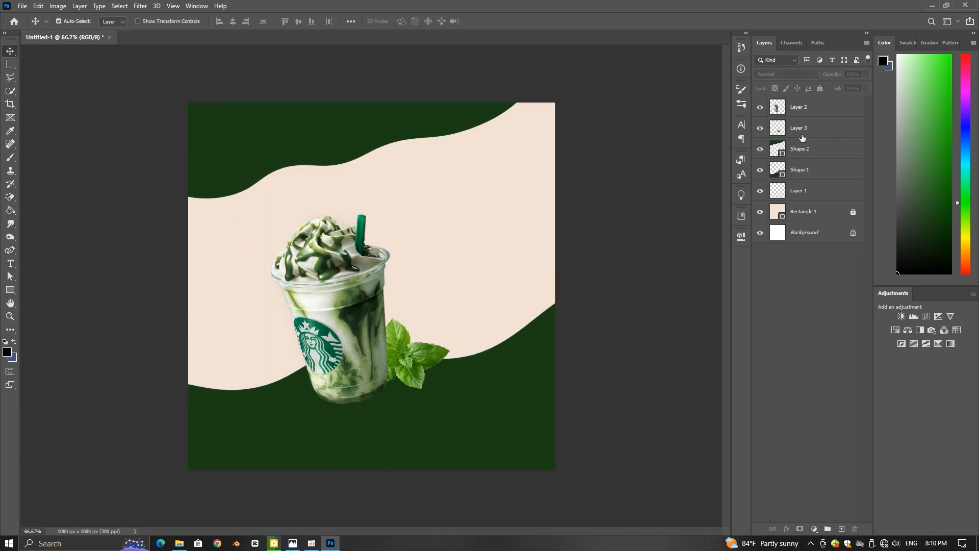
{"action": "left_click", "coordinate": [805, 156]}
{"action": "left_click", "coordinate": [841, 529]}
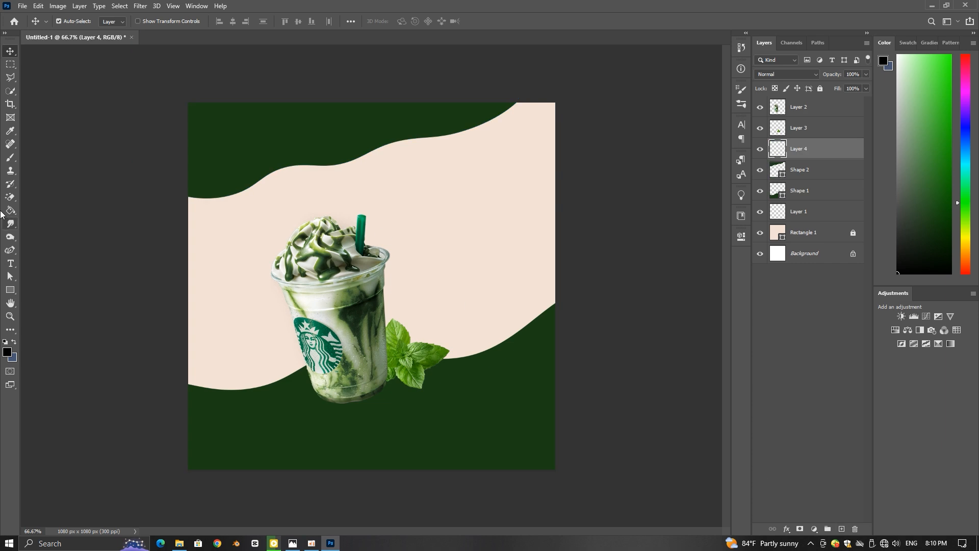
{"action": "left_click", "coordinate": [11, 157]}
{"action": "key", "text": "bracketright"}
{"action": "key", "text": "bracketright"}
{"action": "key", "text": "bracketright"}
{"action": "key", "text": "bracketright"}
{"action": "key", "text": "bracketright"}
{"action": "key", "text": "bracketright"}
{"action": "key", "text": "bracketright"}
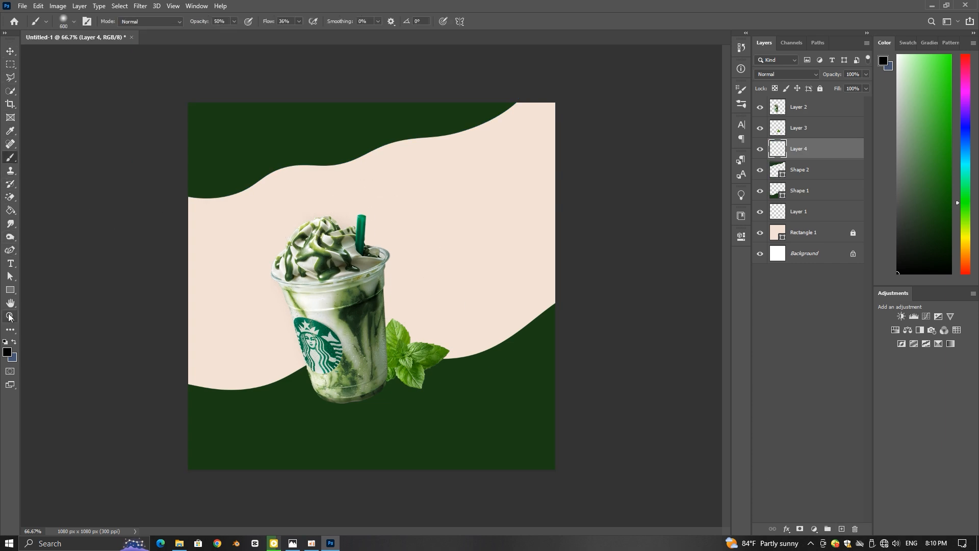
Step: Try a soft black shadow dab behind the cup, undo it, and set the brush flow to 48%
{"action": "left_click_drag", "start_coordinate": [340, 261], "coordinate": [340, 259]}
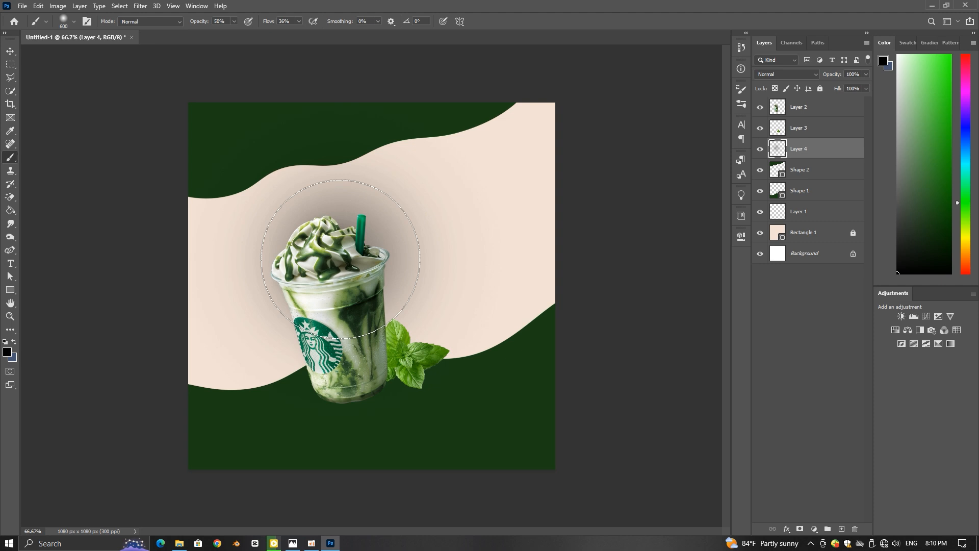
{"action": "key", "text": "ctrl+z"}
{"action": "left_click_drag", "start_coordinate": [264, 21], "coordinate": [265, 21]}
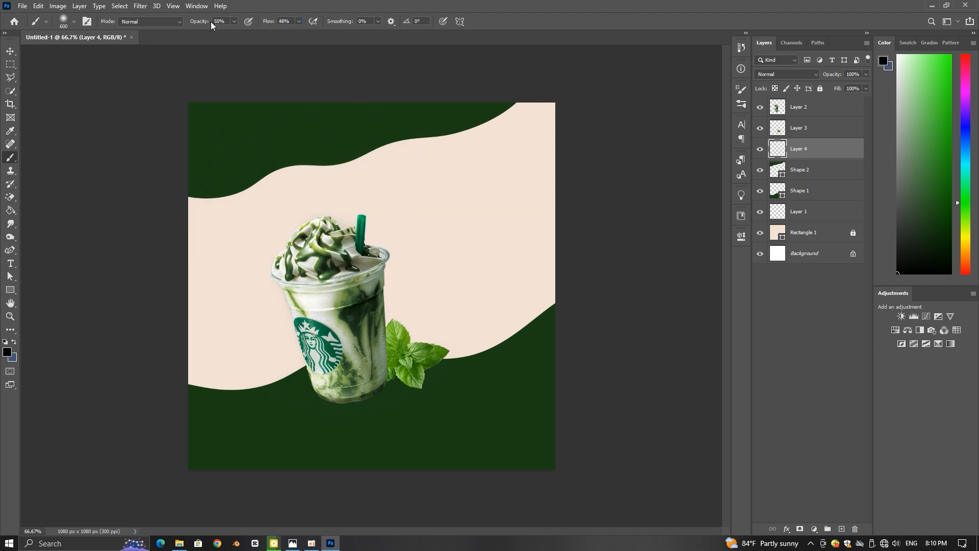
Step: Paint one soft black brush dab at the cup, flatten it into a wide ellipse and place it beneath the cup's base
{"action": "left_click", "coordinate": [344, 272]}
{"action": "key", "text": "v"}
{"action": "key", "text": "ctrl+t"}
{"action": "left_click_drag", "start_coordinate": [347, 461], "coordinate": [339, 168]}
{"action": "left_click_drag", "start_coordinate": [491, 159], "coordinate": [480, 398]}
{"action": "left_click_drag", "start_coordinate": [343, 395], "coordinate": [363, 401]}
{"action": "left_click", "coordinate": [505, 22]}
Step: Nudge the cup's shadow slightly right, and move the mint leaves slightly down beside the cup's base
{"action": "scroll", "coordinate": [386, 352], "scroll_direction": "up", "scroll_amount": 3}
{"action": "left_click_drag", "start_coordinate": [386, 435], "coordinate": [400, 437]}
{"action": "scroll", "coordinate": [399, 436], "scroll_direction": "up", "scroll_amount": 2}
{"action": "scroll", "coordinate": [393, 436], "scroll_direction": "down", "scroll_amount": 2}
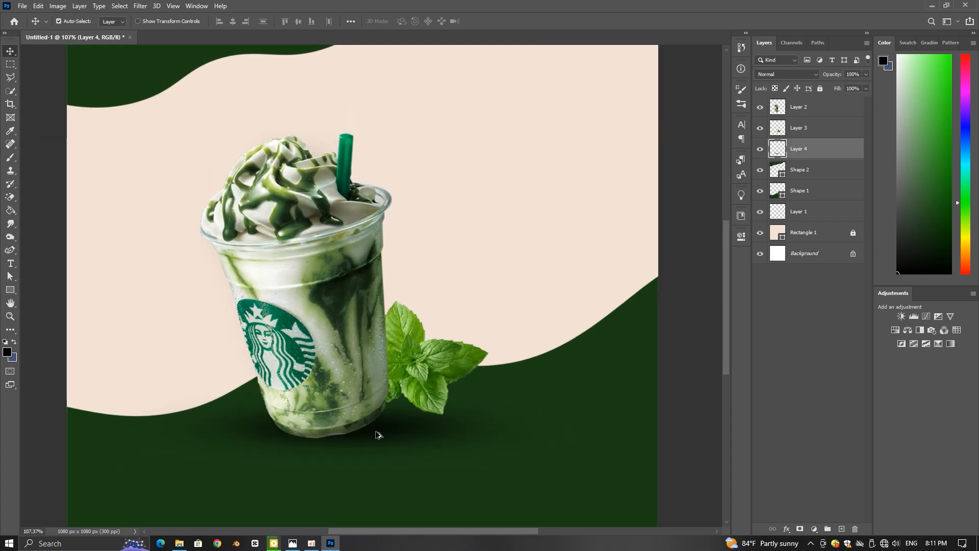
{"action": "left_click_drag", "start_coordinate": [414, 367], "coordinate": [409, 380]}
{"action": "scroll", "coordinate": [438, 381], "scroll_direction": "down", "scroll_amount": 3}
{"action": "left_click", "coordinate": [539, 403]}
{"action": "left_click", "coordinate": [440, 380]}
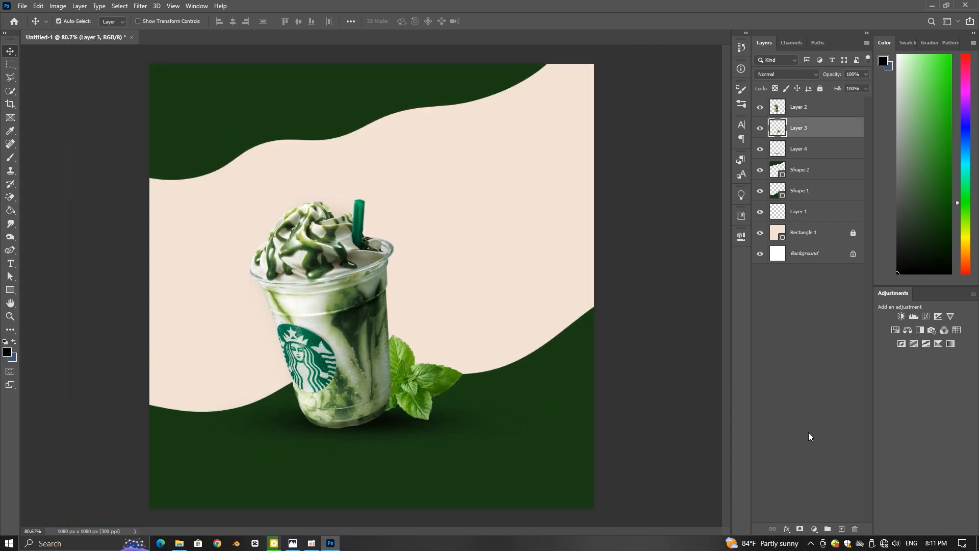
Step: Add a Hue/Saturation adjustment clipped to the mint leaves with hue +26, saturation -52 and lightness -9
{"action": "left_click", "coordinate": [814, 529]}
{"action": "left_click", "coordinate": [839, 437]}
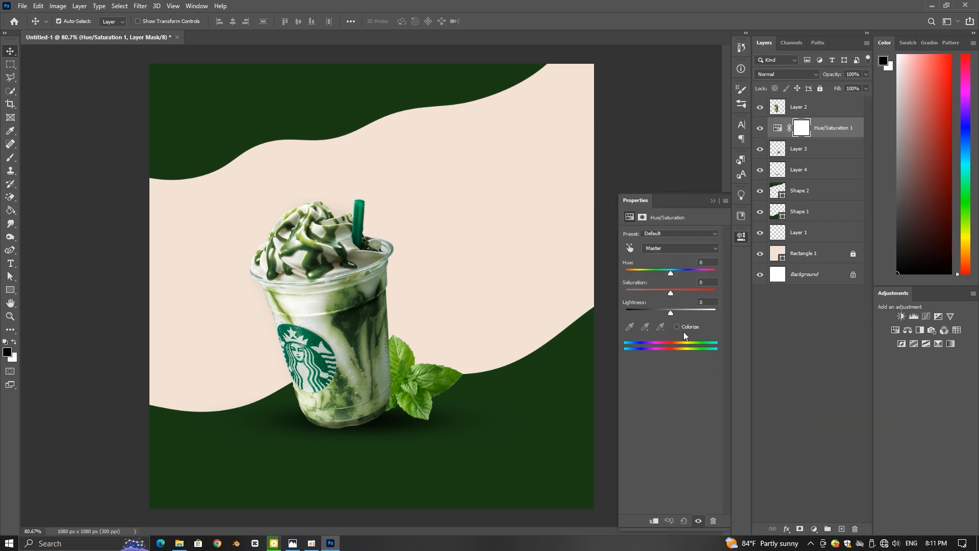
{"action": "mouse_move", "coordinate": [673, 273]}
{"action": "left_mouse_down"}
{"action": "mouse_move", "coordinate": [659, 271]}
{"action": "mouse_move", "coordinate": [687, 272]}
{"action": "mouse_move", "coordinate": [679, 273]}
{"action": "left_mouse_up"}
{"action": "left_click", "coordinate": [824, 144], "text": "alt"}
{"action": "left_click_drag", "start_coordinate": [670, 293], "coordinate": [666, 313]}
{"action": "left_click_drag", "start_coordinate": [649, 292], "coordinate": [683, 273]}
{"action": "left_click_drag", "start_coordinate": [667, 312], "coordinate": [647, 293]}
{"action": "left_click_drag", "start_coordinate": [673, 312], "coordinate": [667, 311]}
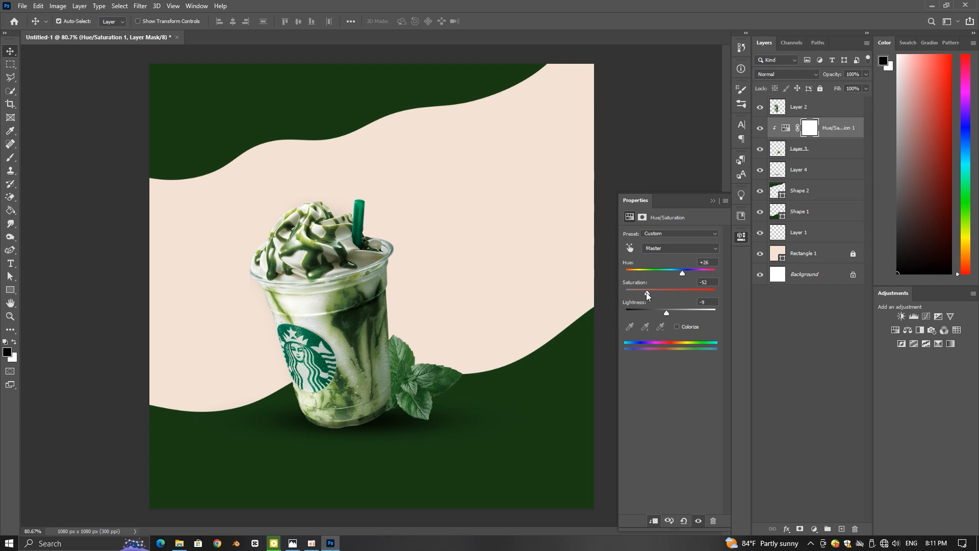
{"action": "left_click", "coordinate": [606, 326]}
Step: Select the shadow layer under the cup and soften it with a Gaussian Blur
{"action": "scroll", "coordinate": [460, 360], "scroll_direction": "down", "scroll_amount": 4}
{"action": "scroll", "coordinate": [466, 380], "scroll_direction": "up", "scroll_amount": 7}
{"action": "scroll", "coordinate": [471, 388], "scroll_direction": "down", "scroll_amount": 8}
{"action": "scroll", "coordinate": [455, 379], "scroll_direction": "up", "scroll_amount": 3}
{"action": "left_click", "coordinate": [402, 437]}
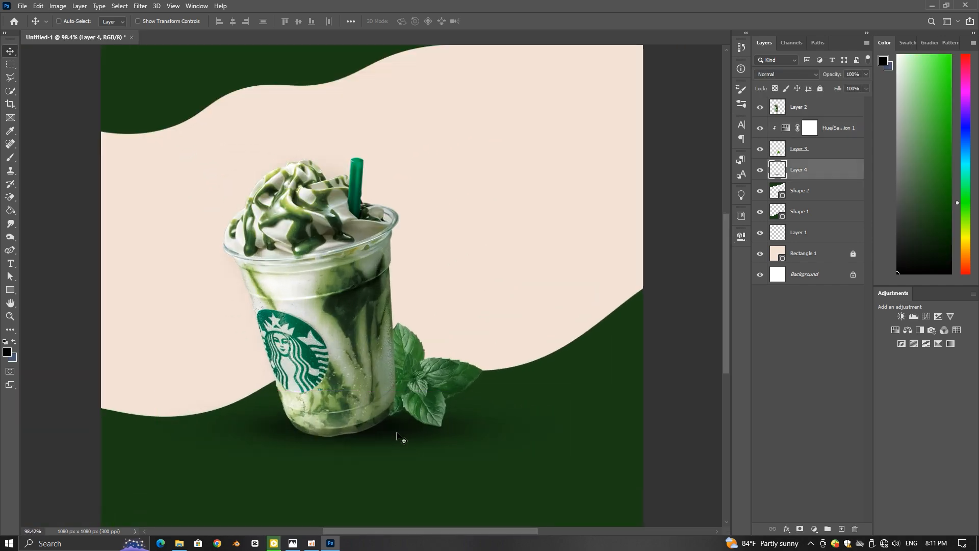
{"action": "key", "text": "ctrl+t"}
{"action": "left_click", "coordinate": [505, 21]}
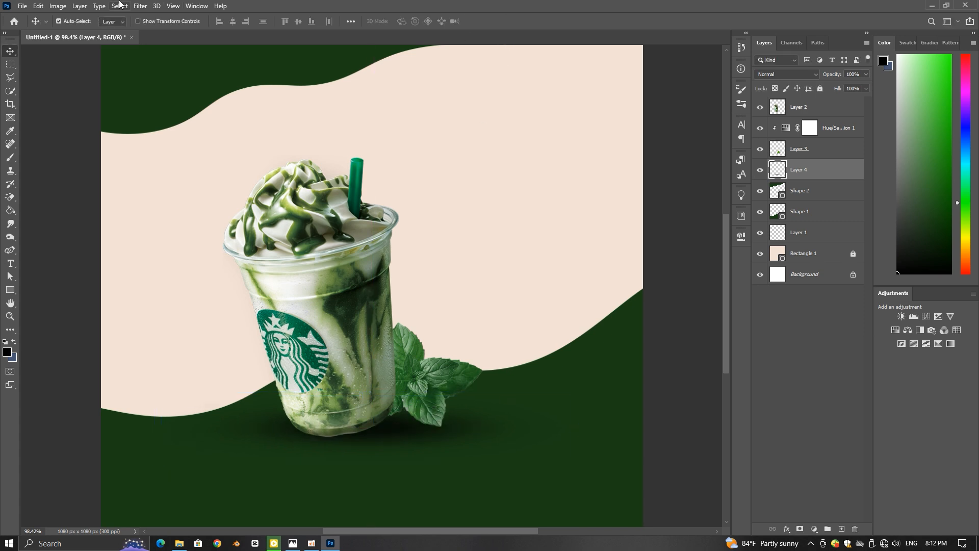
{"action": "left_click", "coordinate": [141, 6]}
{"action": "mouse_move", "coordinate": [153, 121]}
{"action": "left_click", "coordinate": [292, 159]}
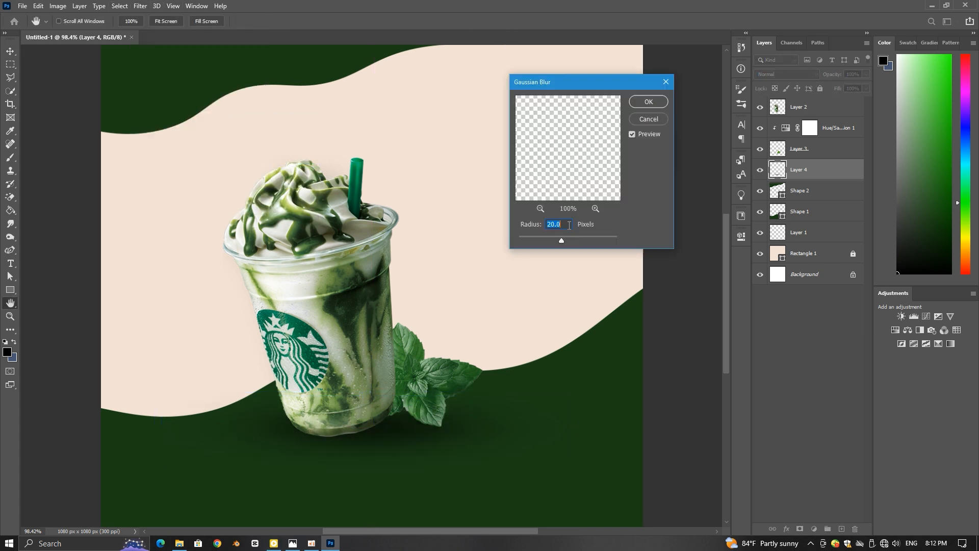
{"action": "left_click_drag", "start_coordinate": [571, 236], "coordinate": [565, 238]}
{"action": "left_click", "coordinate": [646, 102]}
Step: Shift the blurred shadow slightly up toward the cup's base and deselect the layer
{"action": "scroll", "coordinate": [392, 452], "scroll_direction": "up", "scroll_amount": 3}
{"action": "left_click_drag", "start_coordinate": [393, 442], "coordinate": [397, 431]}
{"action": "scroll", "coordinate": [418, 423], "scroll_direction": "down", "scroll_amount": 7}
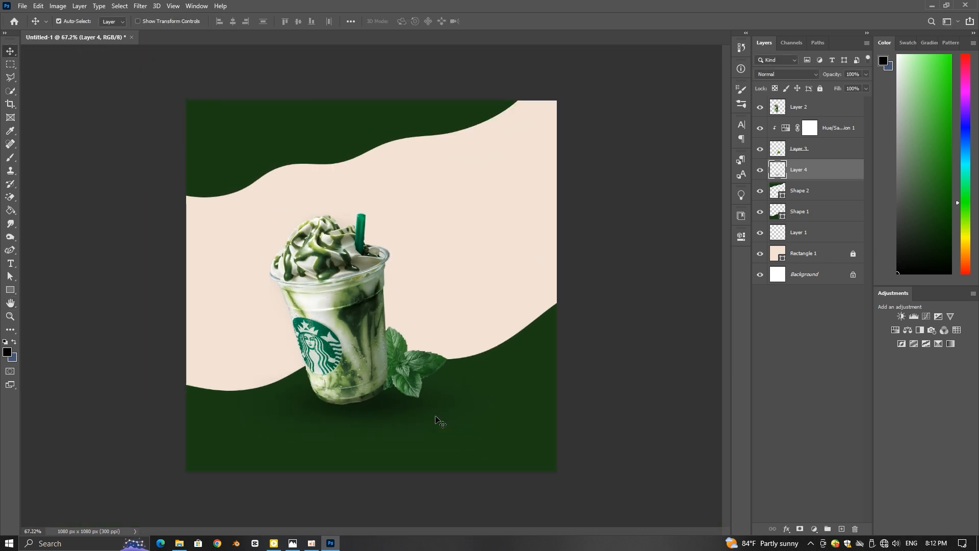
{"action": "left_click", "coordinate": [437, 422]}
{"action": "scroll", "coordinate": [438, 422], "scroll_direction": "up", "scroll_amount": 2}
{"action": "scroll", "coordinate": [510, 397], "scroll_direction": "down", "scroll_amount": 3}
{"action": "left_click", "coordinate": [581, 371]}
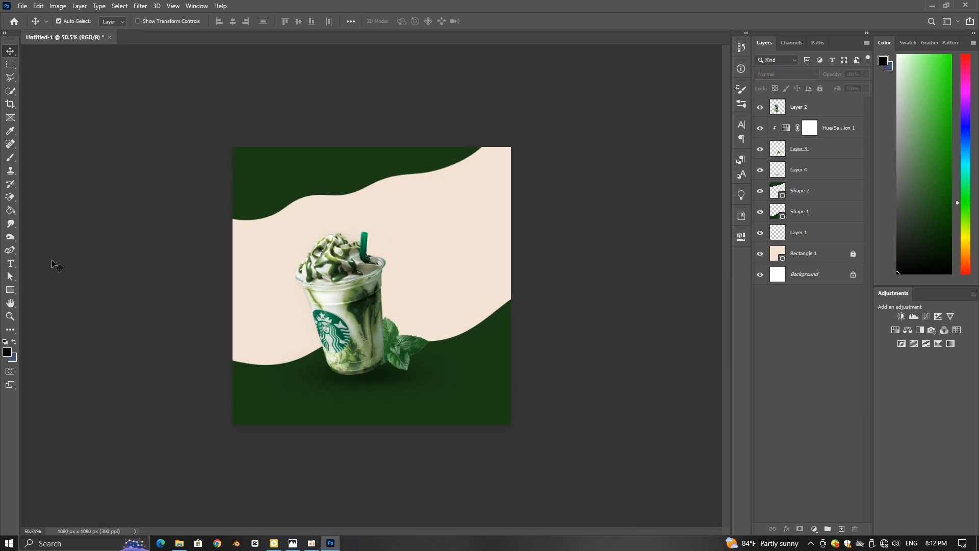
Step: Draw a dark green rectangle about 527 by 210 px across the cup's upper part and round its corners to 50 px
{"action": "key", "text": "u"}
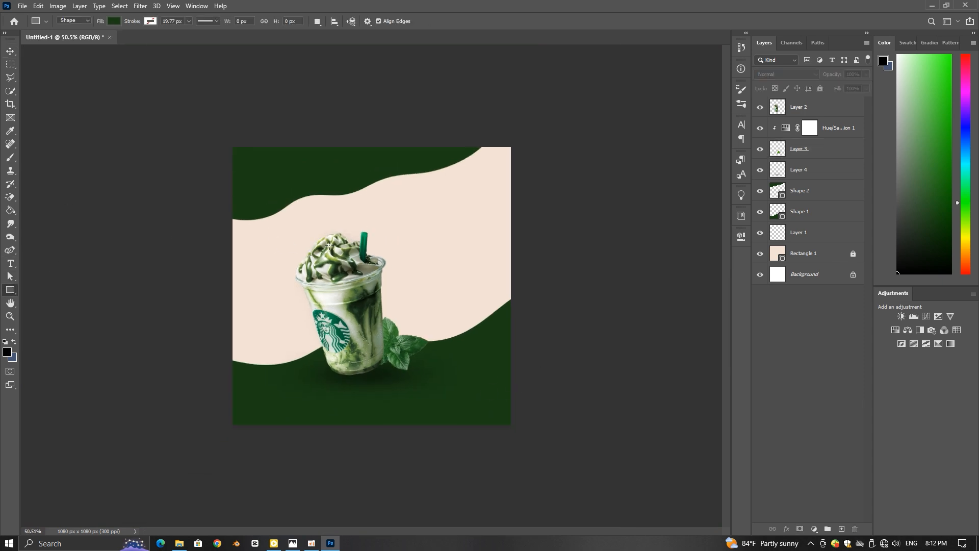
{"action": "left_click_drag", "start_coordinate": [330, 234], "coordinate": [467, 287]}
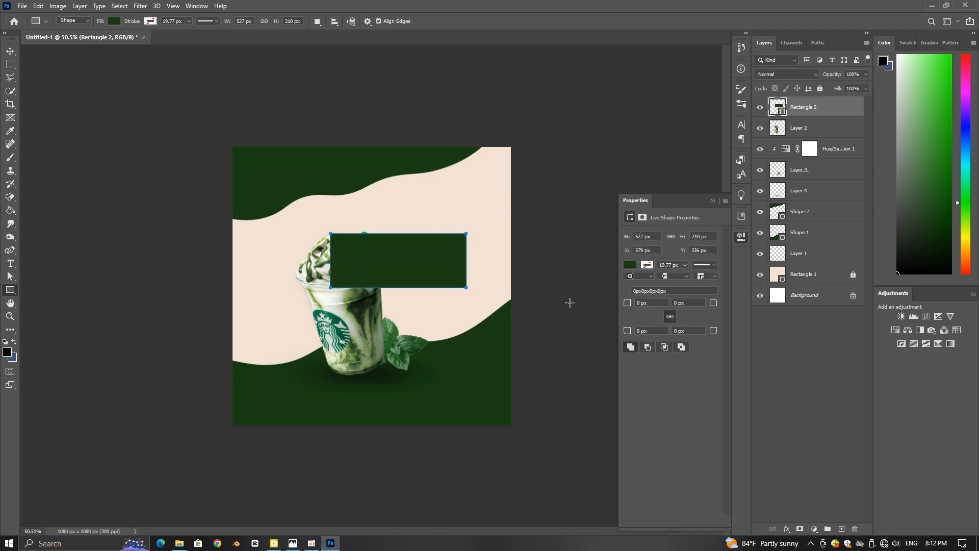
{"action": "mouse_move", "coordinate": [710, 308]}
{"action": "left_mouse_down"}
{"action": "mouse_move", "coordinate": [736, 310]}
{"action": "mouse_move", "coordinate": [722, 309]}
{"action": "left_mouse_up"}
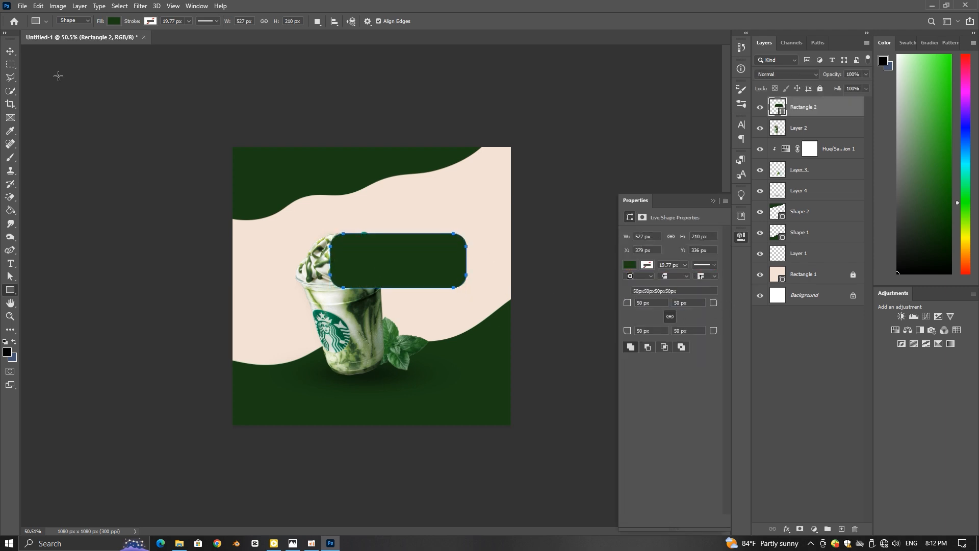
Step: Move the rounded rectangle's layer below the mint leaves so that it sits behind the cup
{"action": "key", "text": "v"}
{"action": "left_click_drag", "start_coordinate": [803, 107], "coordinate": [816, 180]}
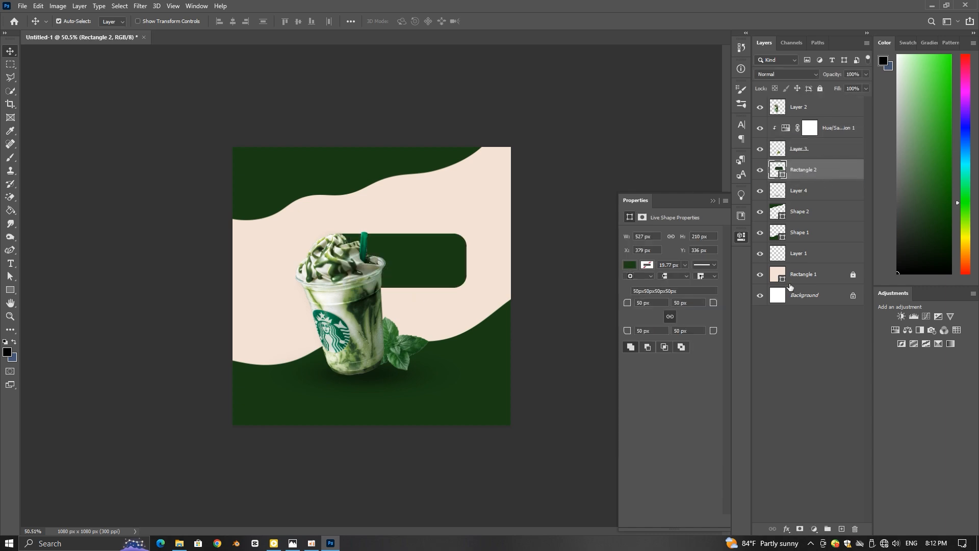
{"action": "left_click", "coordinate": [566, 303]}
{"action": "scroll", "coordinate": [542, 326], "scroll_direction": "up", "scroll_amount": 3}
{"action": "scroll", "coordinate": [421, 273], "scroll_direction": "down", "scroll_amount": 2}
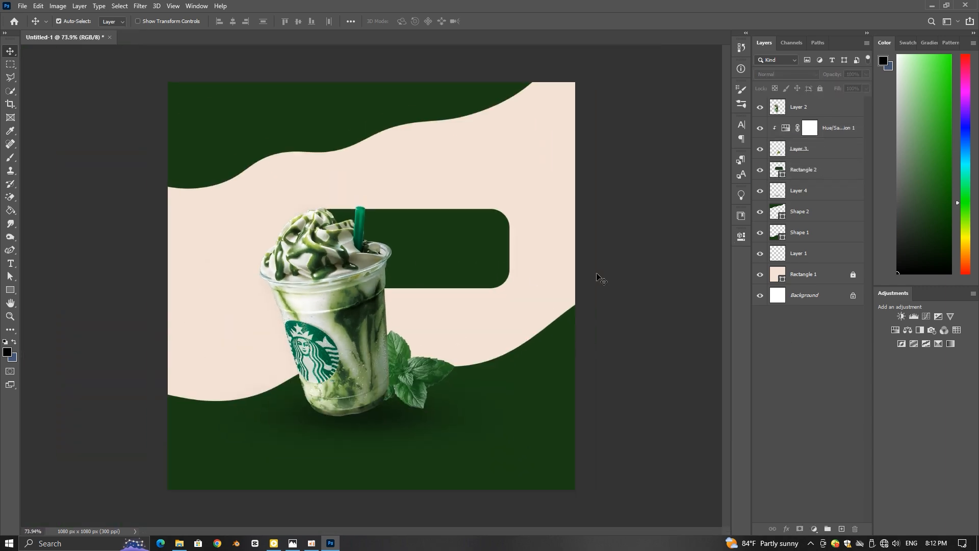
Step: Look at the reference poster 14.jpg in Photos and compare it with the current layout
{"action": "left_click", "coordinate": [293, 543]}
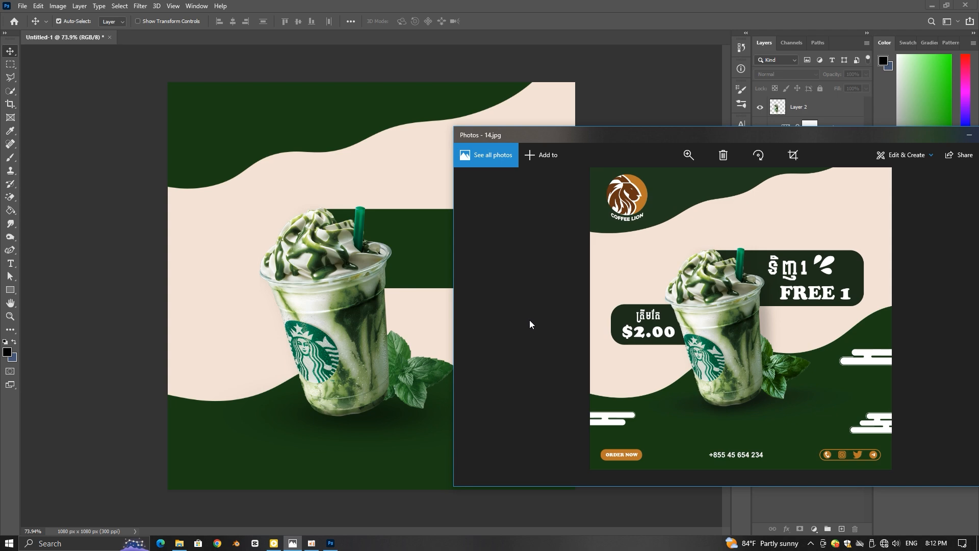
{"action": "left_click", "coordinate": [969, 135]}
{"action": "left_click", "coordinate": [547, 360]}
{"action": "left_click", "coordinate": [502, 311]}
{"action": "left_click", "coordinate": [449, 254]}
{"action": "scroll", "coordinate": [462, 322], "scroll_direction": "down", "scroll_amount": 3}
{"action": "left_click", "coordinate": [560, 340]}
Step: Raise the lower green shape's right-hand curve by moving its dip anchor up and left and its outer right anchor up
{"action": "left_click", "coordinate": [505, 343]}
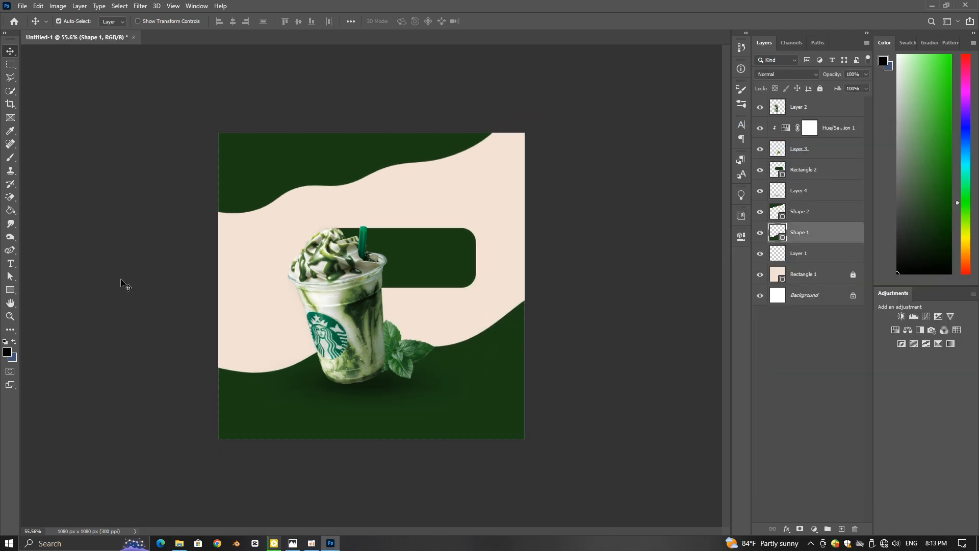
{"action": "left_click", "coordinate": [10, 276]}
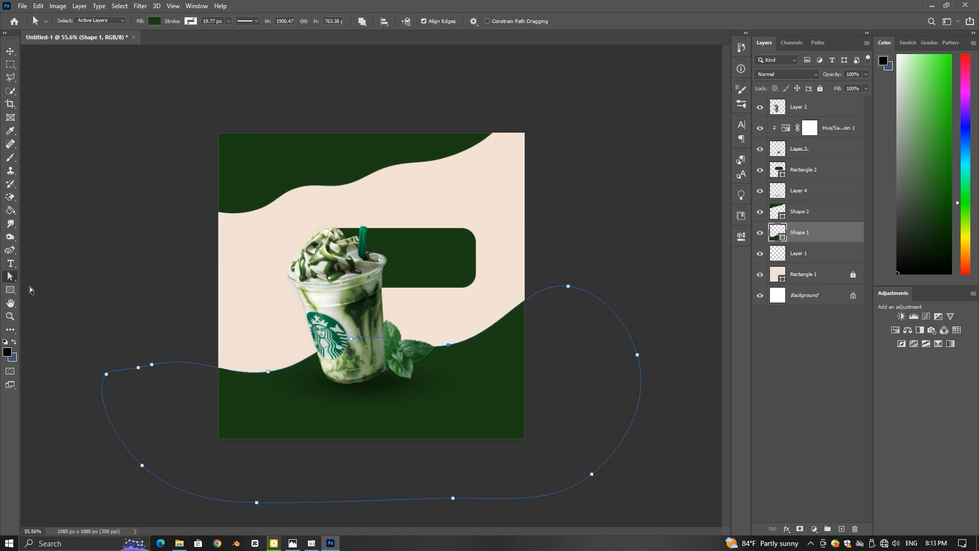
{"action": "left_click", "coordinate": [10, 250]}
{"action": "left_click_drag", "start_coordinate": [448, 346], "coordinate": [430, 339]}
{"action": "left_click_drag", "start_coordinate": [568, 286], "coordinate": [571, 272]}
{"action": "left_click_drag", "start_coordinate": [430, 339], "coordinate": [439, 335]}
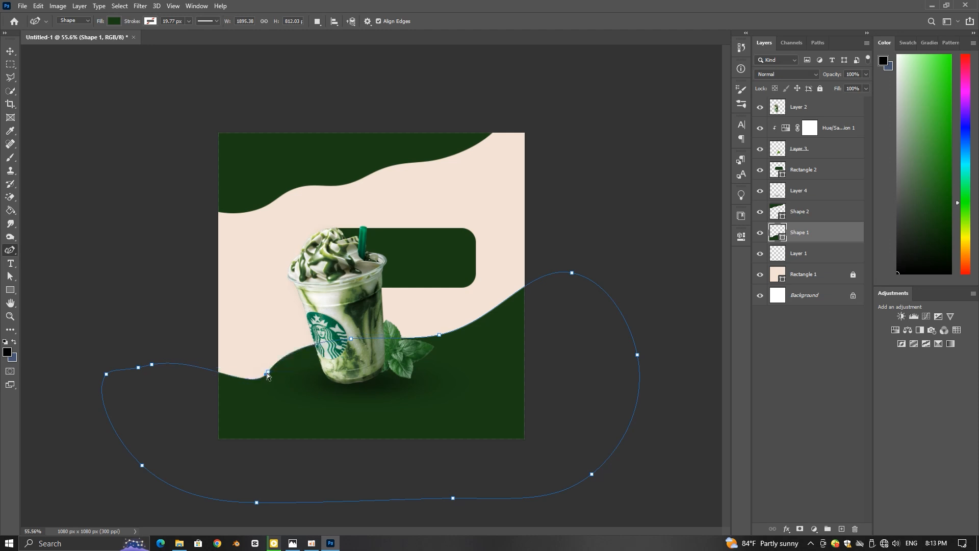
Step: Add an anchor to the lower green shape near the canvas's right edge and pull it up to round the rising curve
{"action": "scroll", "coordinate": [266, 376], "scroll_direction": "down", "scroll_amount": 2}
{"action": "left_click_drag", "start_coordinate": [485, 295], "coordinate": [547, 283]}
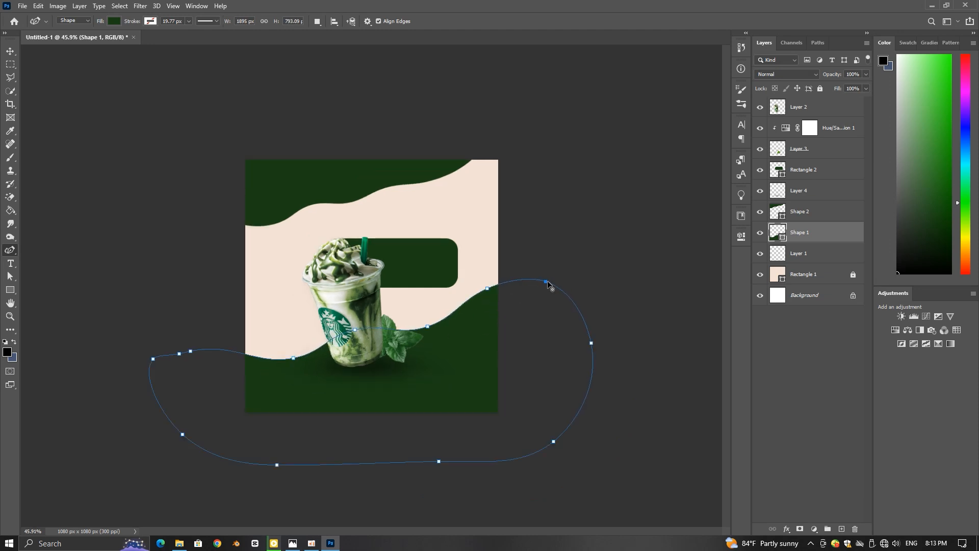
{"action": "key", "text": "v"}
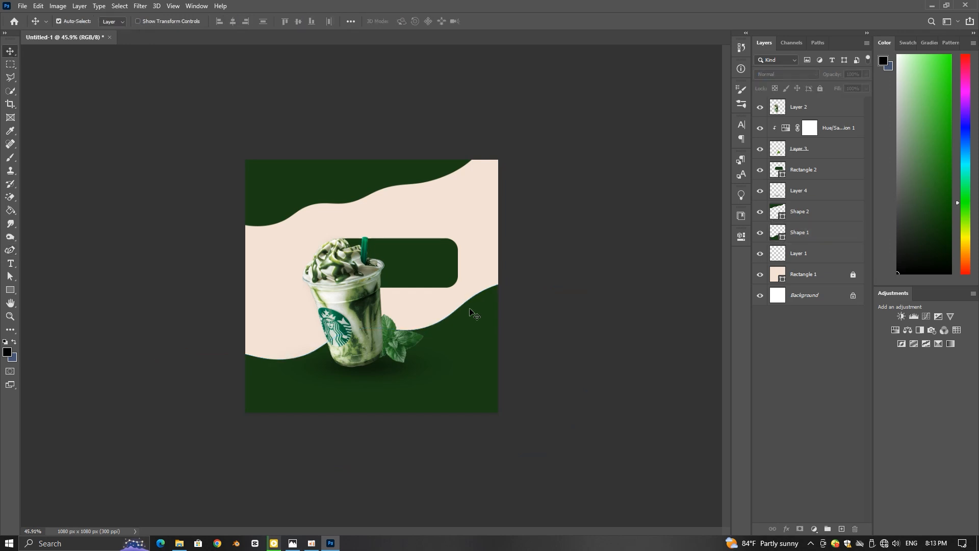
{"action": "scroll", "coordinate": [474, 219], "scroll_direction": "up", "scroll_amount": 7}
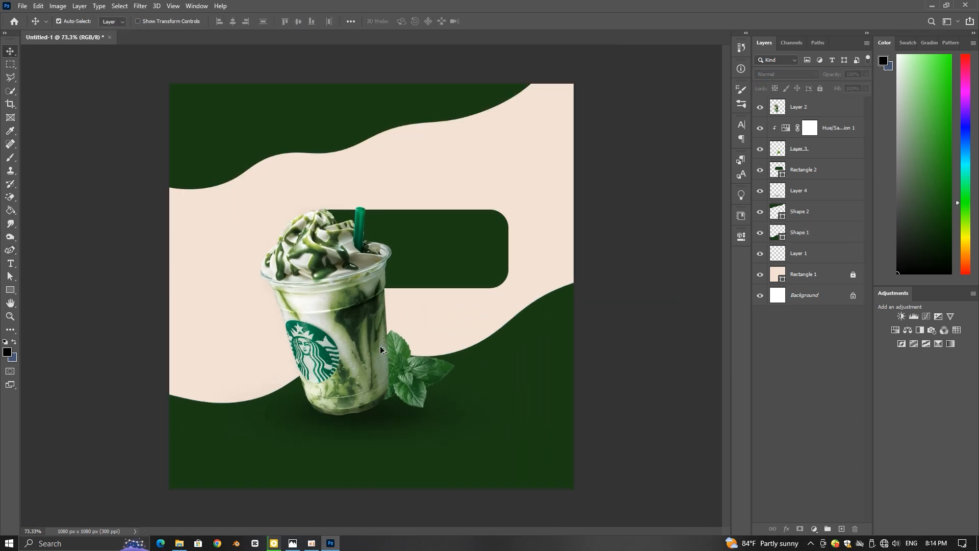
Step: Stretch the cup's shadow on both sides to about 946 px wide, keeping its height, and deselect it
{"action": "left_click", "coordinate": [395, 311]}
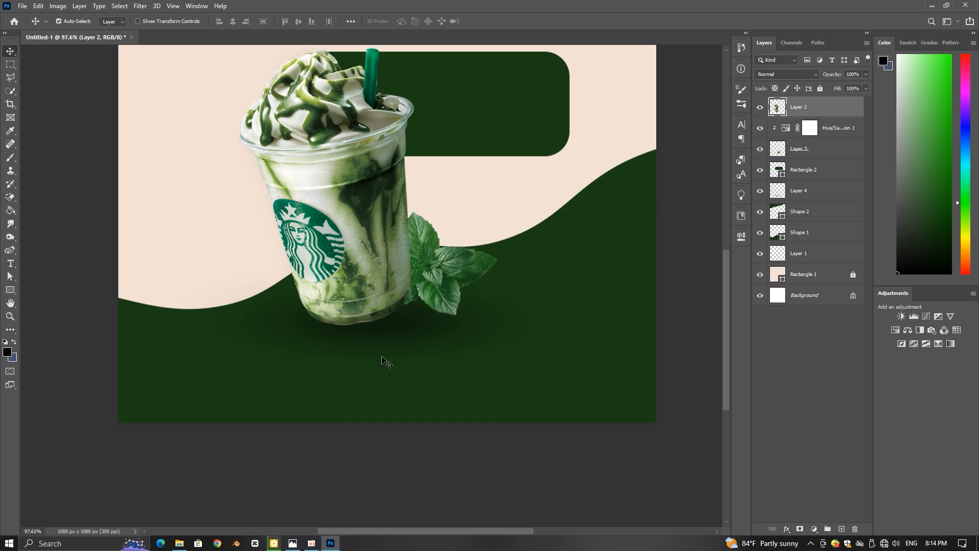
{"action": "left_click_drag", "start_coordinate": [360, 332], "coordinate": [382, 330]}
{"action": "key", "text": "ctrl+t"}
{"action": "left_click_drag", "start_coordinate": [180, 321], "coordinate": [156, 321]}
{"action": "left_click_drag", "start_coordinate": [592, 321], "coordinate": [616, 321]}
{"action": "left_click_drag", "start_coordinate": [156, 322], "coordinate": [146, 322]}
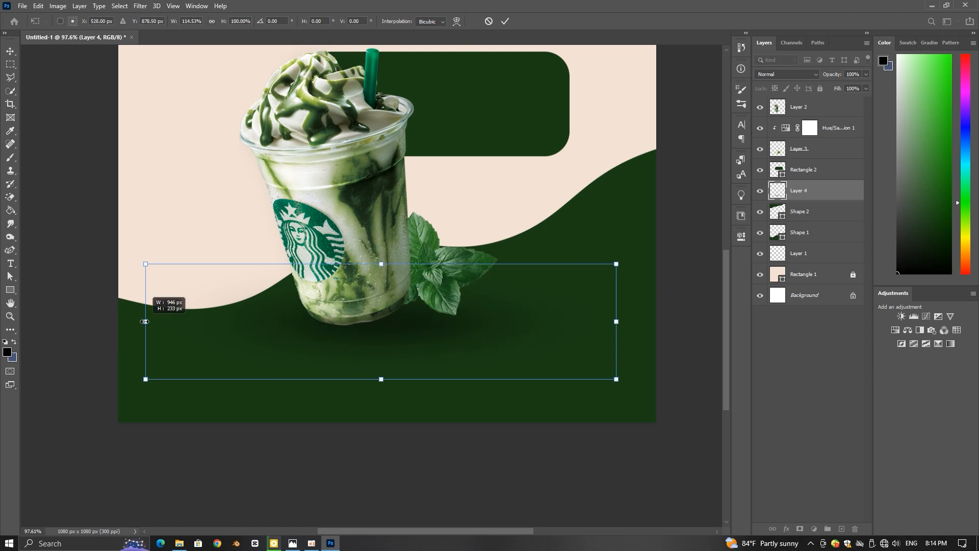
{"action": "left_click", "coordinate": [505, 21]}
{"action": "scroll", "coordinate": [631, 299], "scroll_direction": "down", "scroll_amount": 5}
{"action": "scroll", "coordinate": [630, 298], "scroll_direction": "up", "scroll_amount": 4}
{"action": "left_click", "coordinate": [631, 299]}
{"action": "left_click", "coordinate": [451, 259]}
{"action": "left_click", "coordinate": [599, 255]}
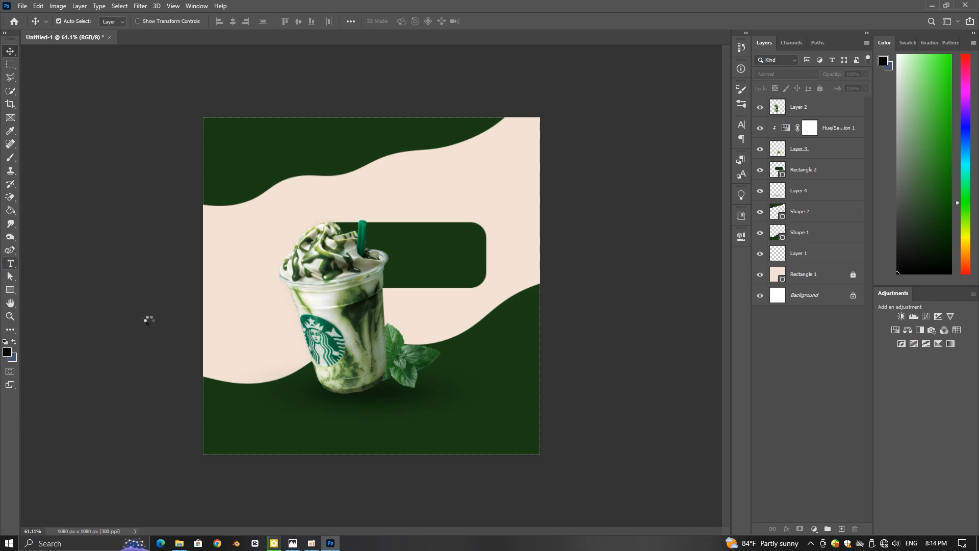
Step: Add the white Khmer text "ទិញ ១" over the dark green rounded rectangle
{"action": "left_click", "coordinate": [402, 244]}
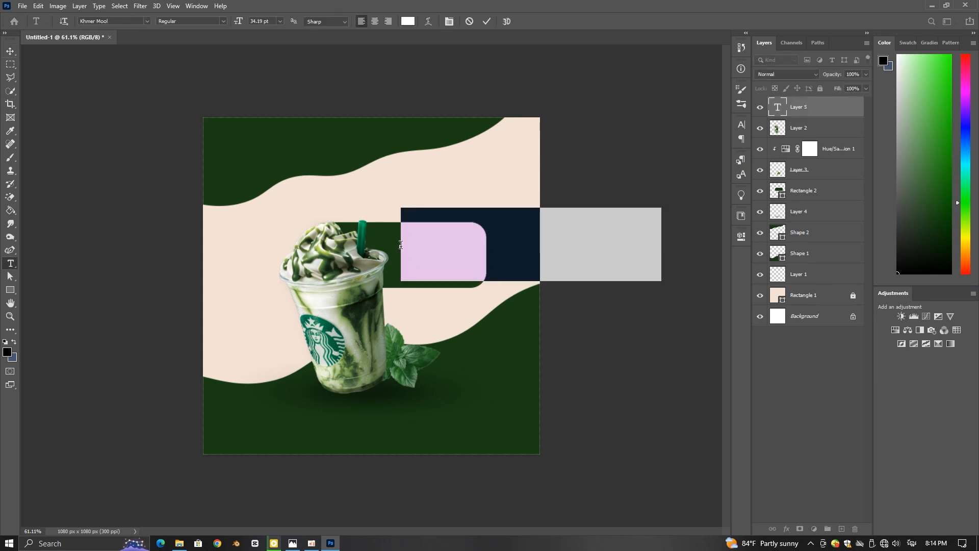
{"action": "type", "text": "ទោ"}
{"action": "key", "text": "BackSpace"}
{"action": "type", "text": "ិញ១"}
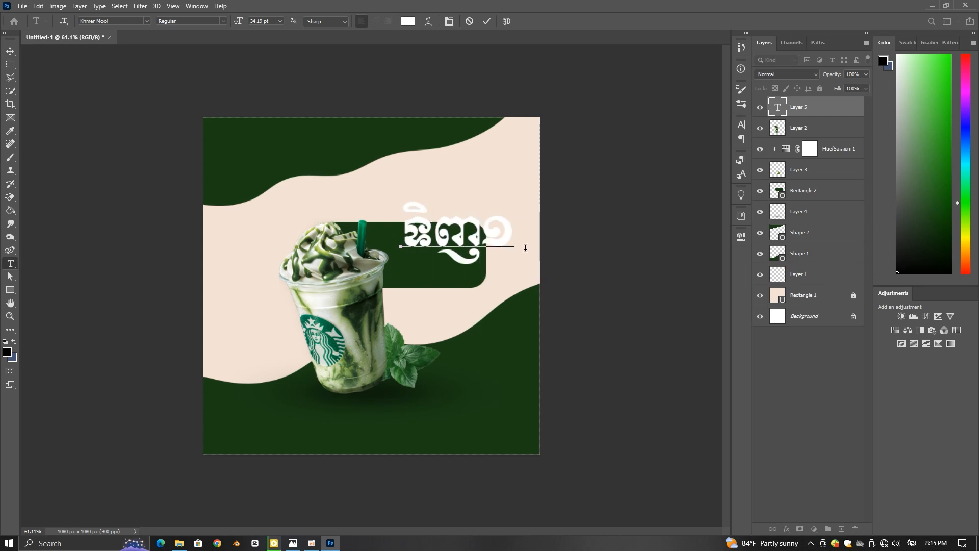
{"action": "key", "text": "BackSpace"}
{"action": "type", "text": "១"}
Step: Scale the Khmer text down to about 16.57 pt and place it in the upper part of the green rounded rectangle
{"action": "left_click", "coordinate": [10, 51]}
{"action": "key", "text": "ctrl+t"}
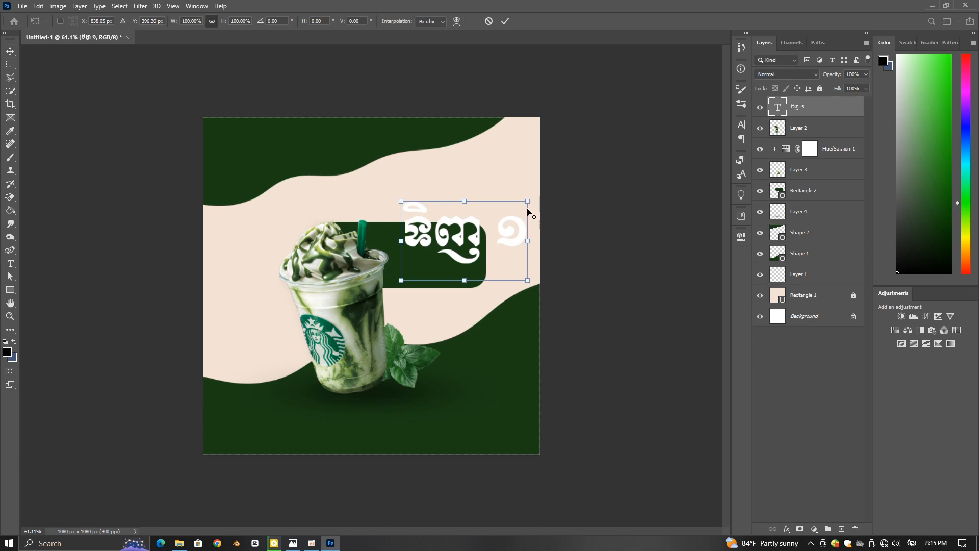
{"action": "left_click_drag", "start_coordinate": [528, 201], "coordinate": [504, 217]}
{"action": "left_click_drag", "start_coordinate": [454, 252], "coordinate": [417, 254]}
{"action": "left_click_drag", "start_coordinate": [468, 218], "coordinate": [437, 236]}
{"action": "left_click", "coordinate": [505, 21]}
{"action": "left_click", "coordinate": [502, 81]}
{"action": "scroll", "coordinate": [433, 227], "scroll_direction": "up", "scroll_amount": 2}
Step: Change the Khmer text's font to Kh MPS Jrung
{"action": "left_click", "coordinate": [741, 237]}
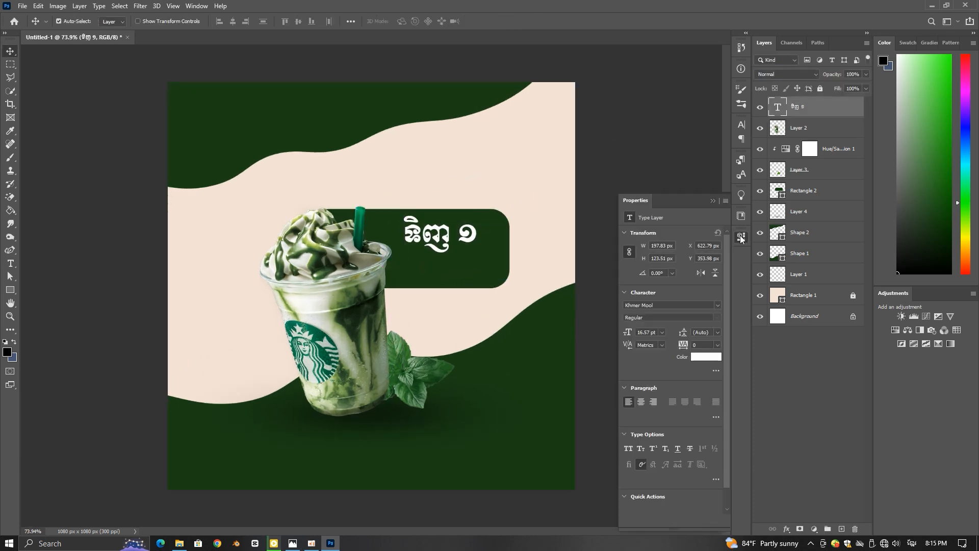
{"action": "left_click", "coordinate": [717, 306]}
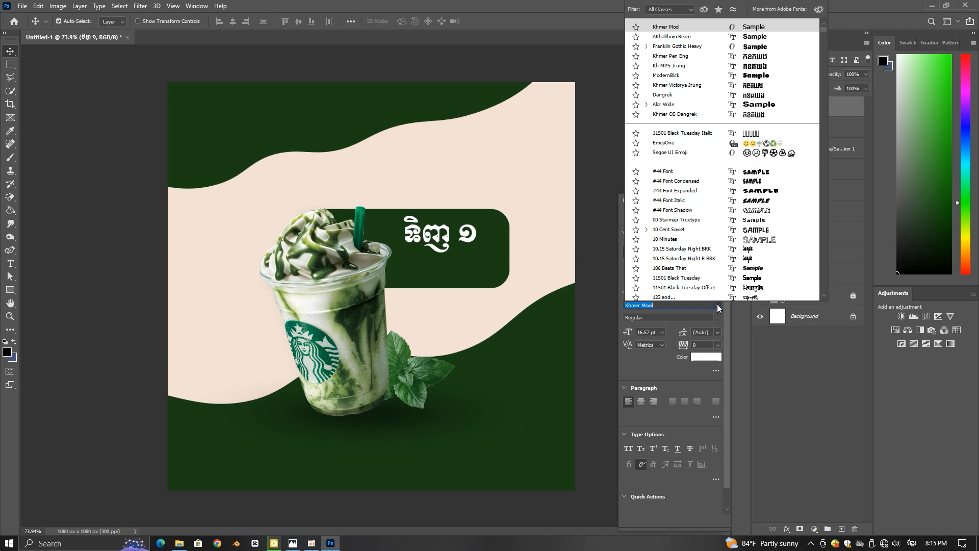
{"action": "left_click", "coordinate": [753, 66]}
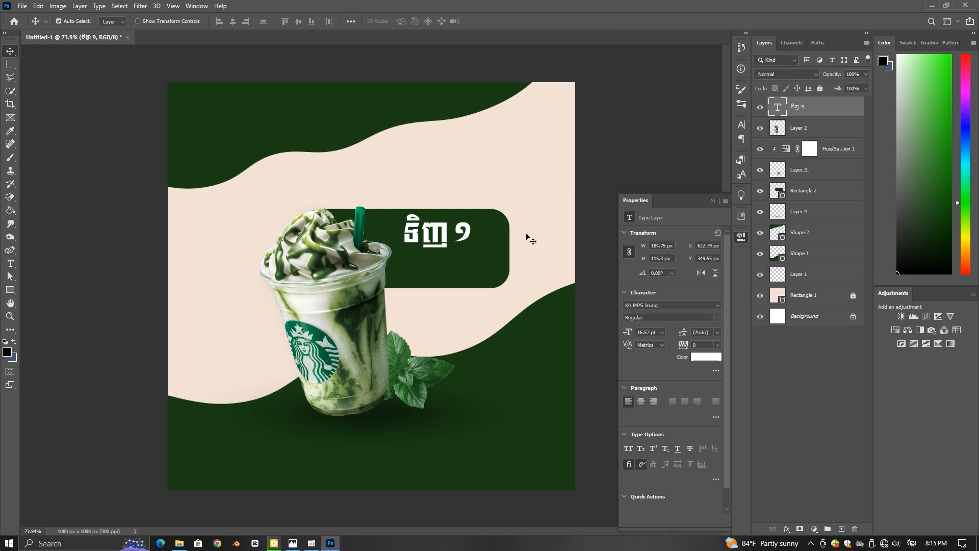
Step: Add the white text "Free 1" below the Khmer line in the green rounded rectangle
{"action": "key", "text": "t"}
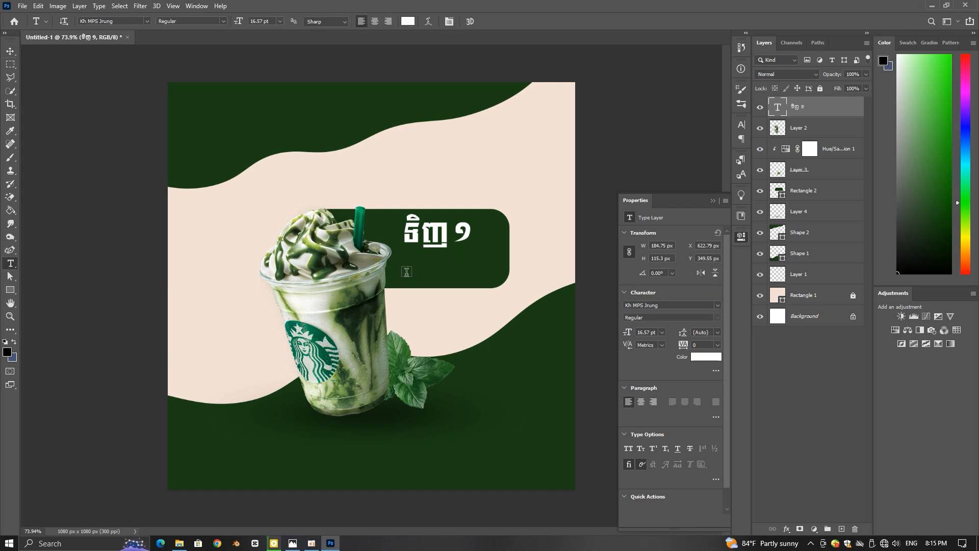
{"action": "left_click", "coordinate": [407, 271]}
{"action": "type", "text": "free"}
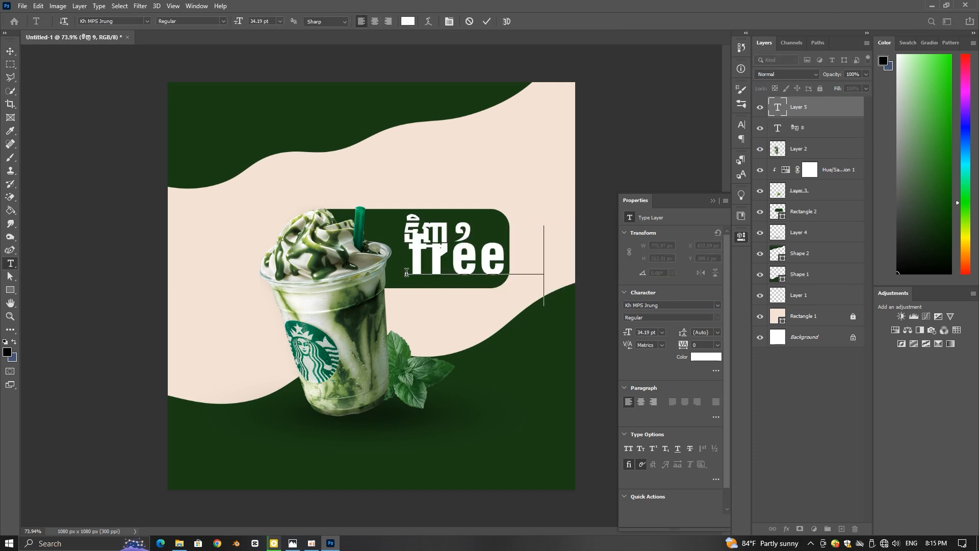
{"action": "type", "text": " 1"}
{"action": "key", "text": "BackSpace"}
{"action": "type", "text": "F"}
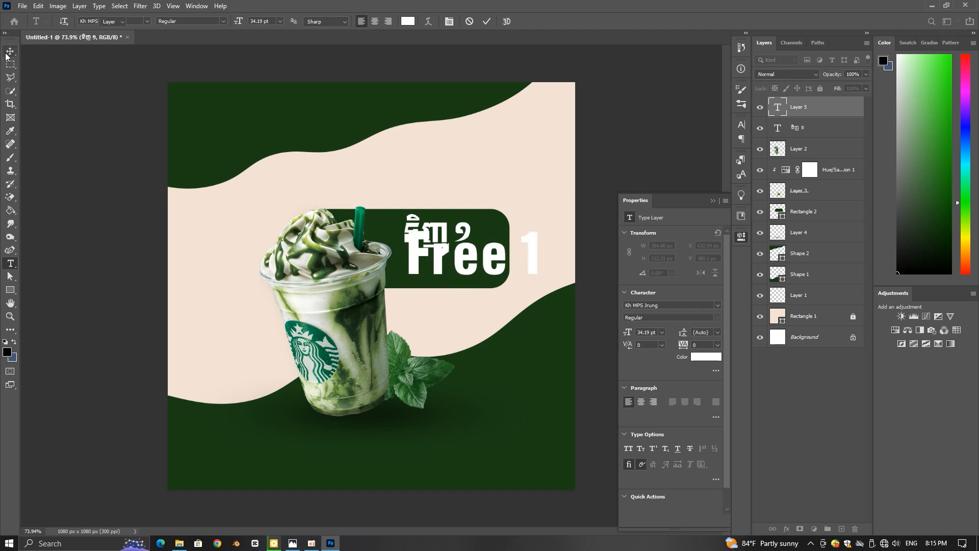
Step: Scale the "Free 1" text down to about 16.41 pt and fit it beneath the Khmer line inside the green rectangle
{"action": "left_click", "coordinate": [8, 50]}
{"action": "key", "text": "ctrl+t"}
{"action": "left_click_drag", "start_coordinate": [544, 225], "coordinate": [510, 236]}
{"action": "mouse_move", "coordinate": [466, 254]}
{"action": "left_mouse_down"}
{"action": "mouse_move", "coordinate": [422, 262]}
{"action": "mouse_move", "coordinate": [466, 255]}
{"action": "mouse_move", "coordinate": [460, 259]}
{"action": "left_mouse_up"}
{"action": "left_click", "coordinate": [504, 21]}
Step: Change the "Free 1" text's font to Upperville
{"action": "left_click", "coordinate": [718, 305]}
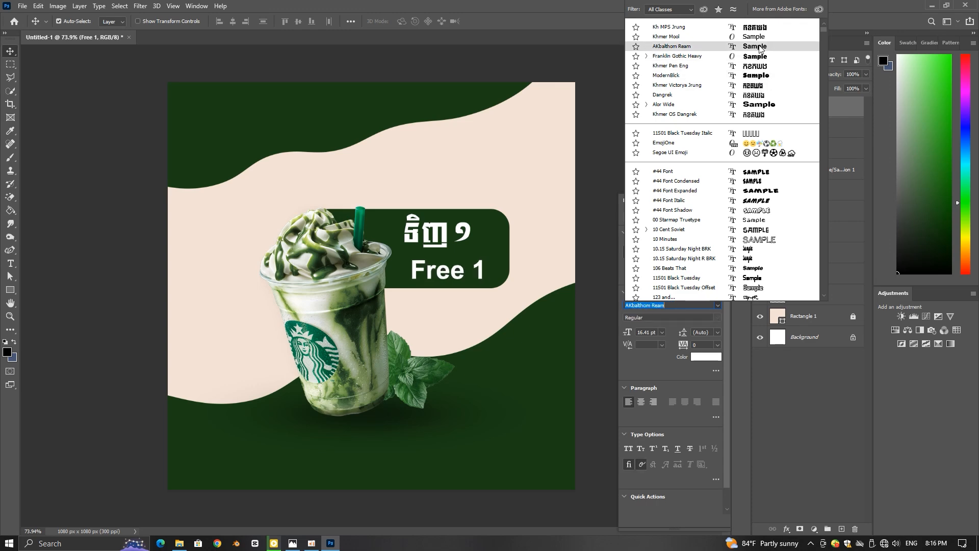
{"action": "left_click_drag", "start_coordinate": [821, 31], "coordinate": [842, 267]}
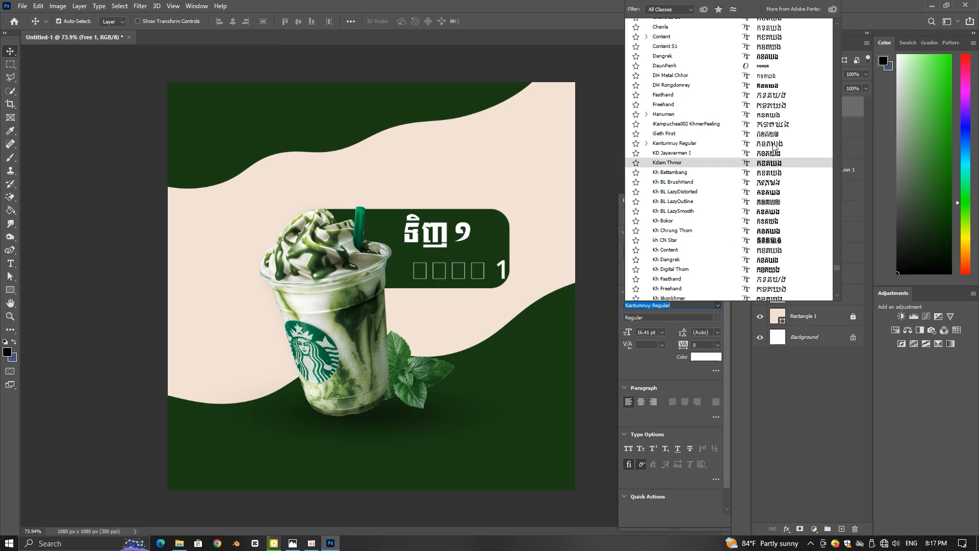
{"action": "left_click_drag", "start_coordinate": [839, 266], "coordinate": [840, 249]}
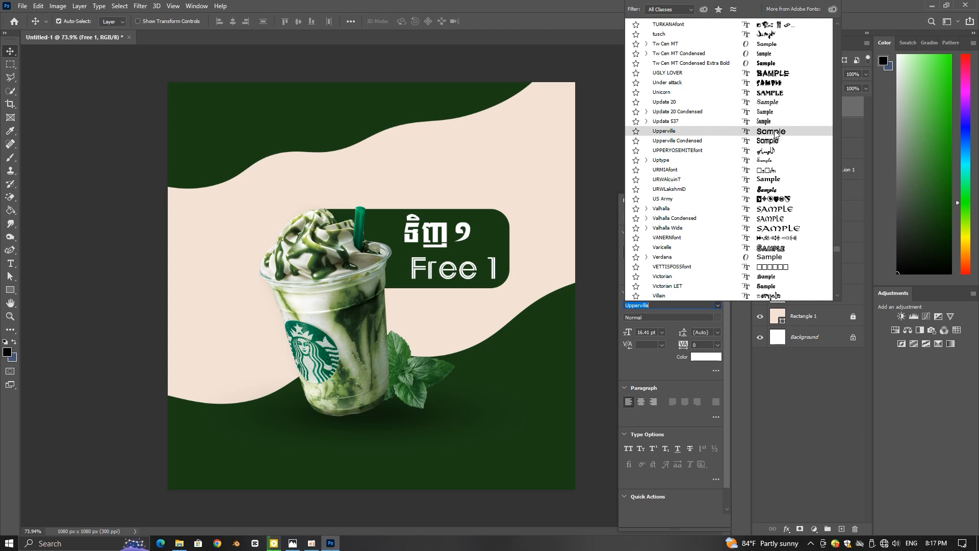
{"action": "left_click", "coordinate": [775, 132]}
Step: Shift the Khmer line above "Free 1" about 15 px right and 3 px down, and set its font to Kh MPS Jrung
{"action": "left_click", "coordinate": [473, 234]}
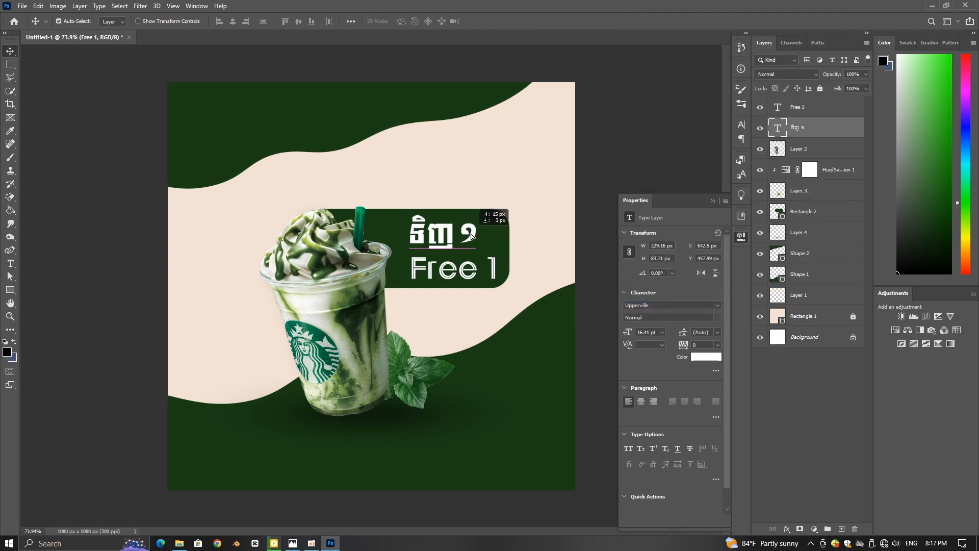
{"action": "left_click", "coordinate": [716, 305]}
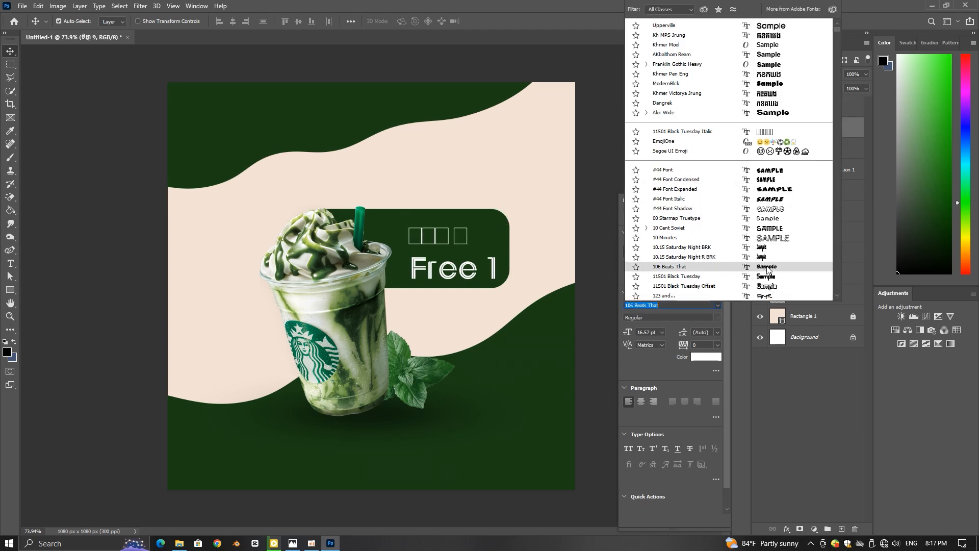
{"action": "left_click", "coordinate": [773, 35]}
{"action": "left_click", "coordinate": [522, 352]}
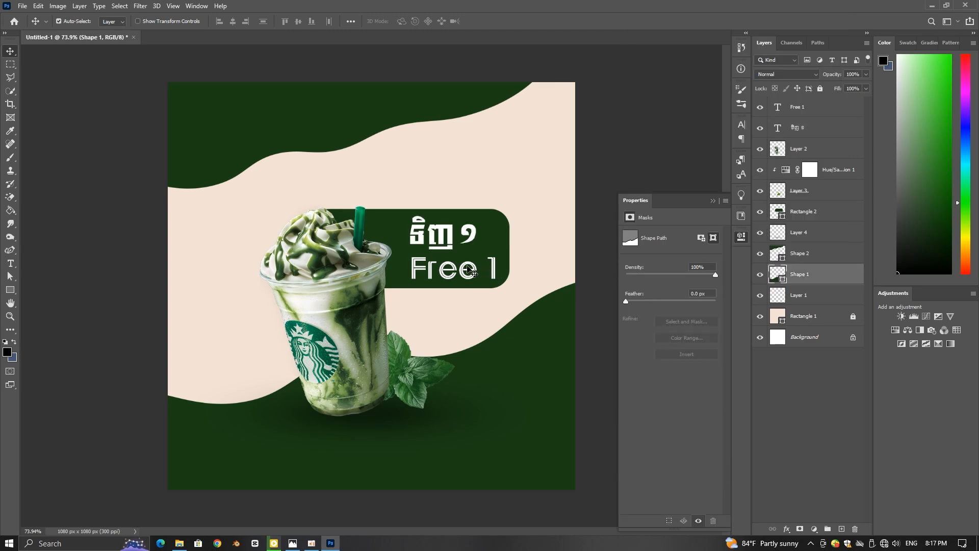
Step: Change the "Free 1" text's font to Abduction2002
{"action": "left_click", "coordinate": [469, 270]}
{"action": "left_click", "coordinate": [717, 304]}
{"action": "left_click_drag", "start_coordinate": [836, 29], "coordinate": [837, 50]}
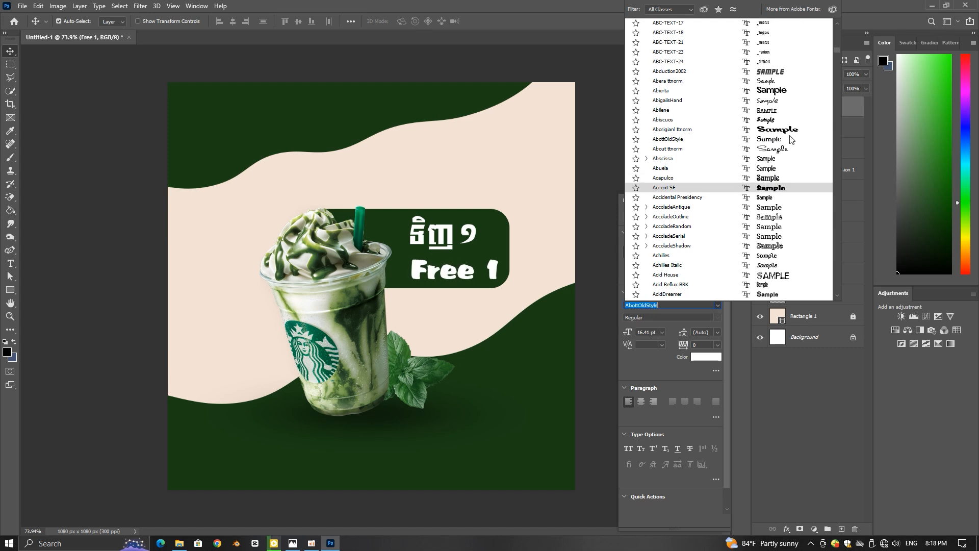
{"action": "left_click", "coordinate": [768, 70]}
Step: Change the font of the Khmer line above "Free 1" to Khmer Victorya Jrung
{"action": "left_click", "coordinate": [816, 128]}
{"action": "left_click", "coordinate": [717, 304]}
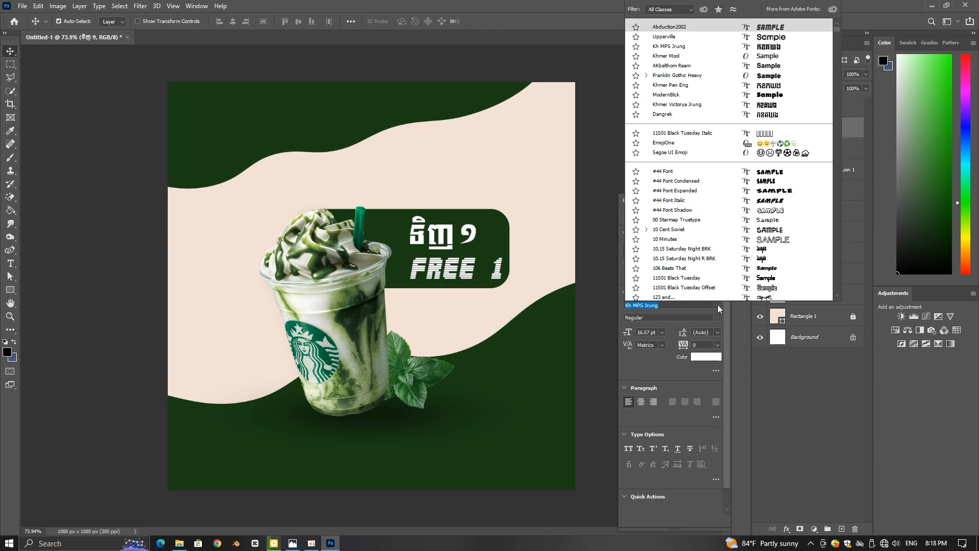
{"action": "left_click_drag", "start_coordinate": [838, 25], "coordinate": [840, 264]}
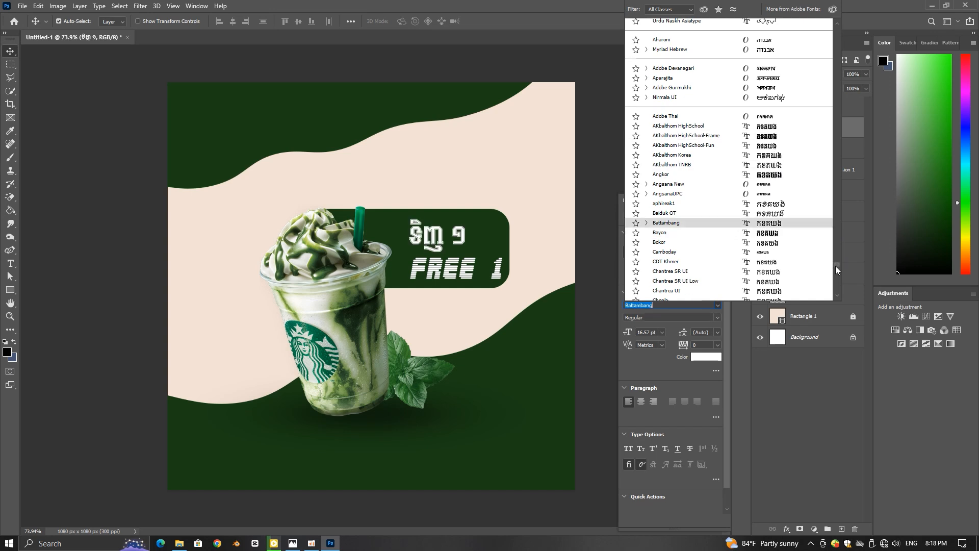
{"action": "scroll", "coordinate": [837, 265], "scroll_direction": "down", "scroll_amount": 5}
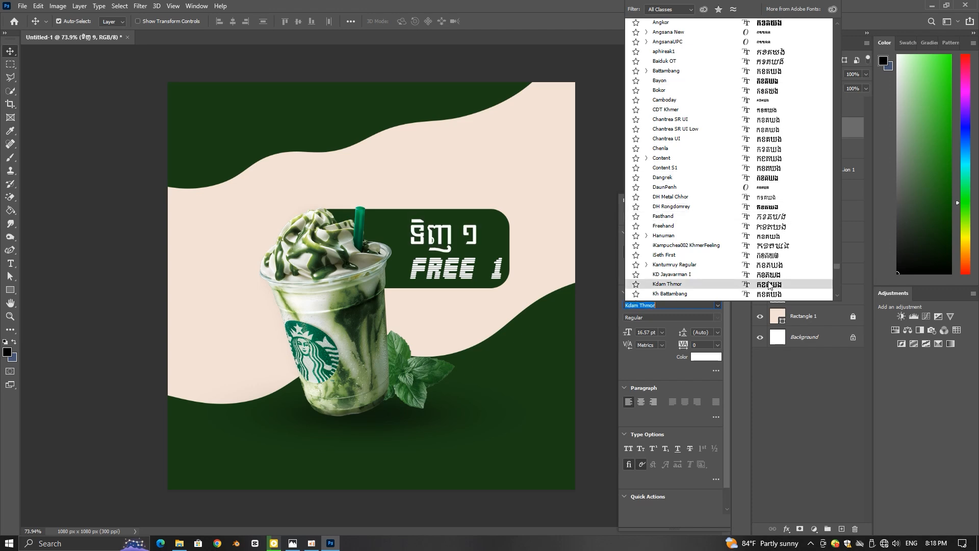
{"action": "scroll", "coordinate": [836, 266], "scroll_direction": "down", "scroll_amount": 5}
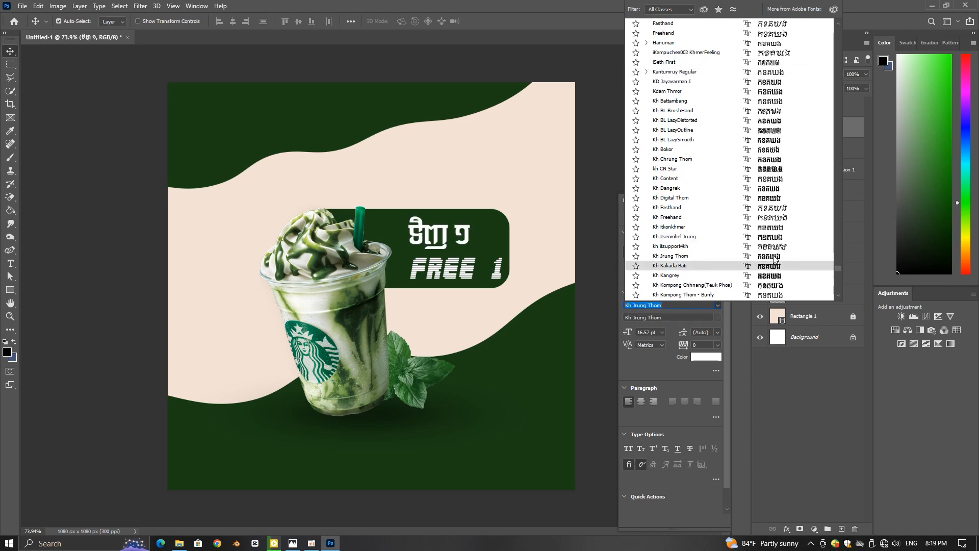
{"action": "scroll", "coordinate": [836, 266], "scroll_direction": "down", "scroll_amount": 5}
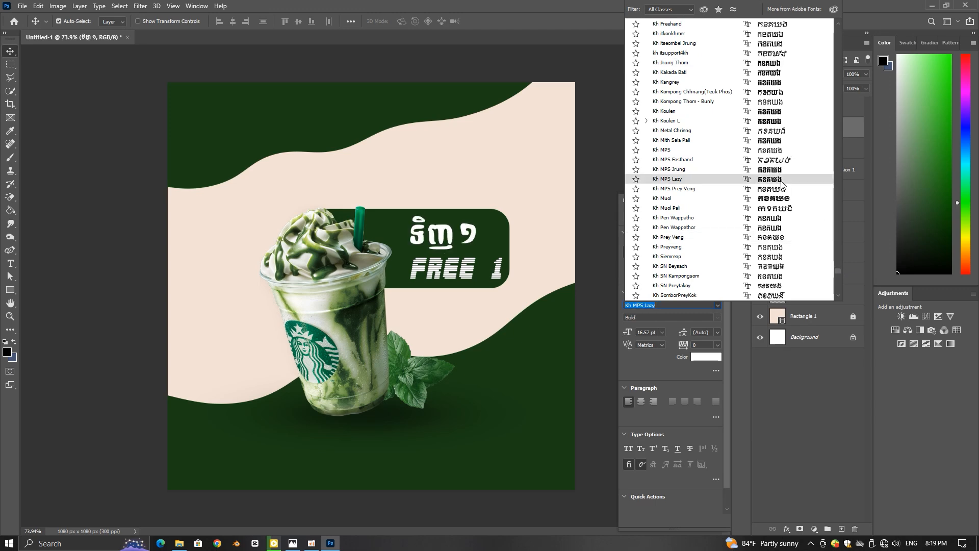
{"action": "scroll", "coordinate": [782, 183], "scroll_direction": "down", "scroll_amount": 10}
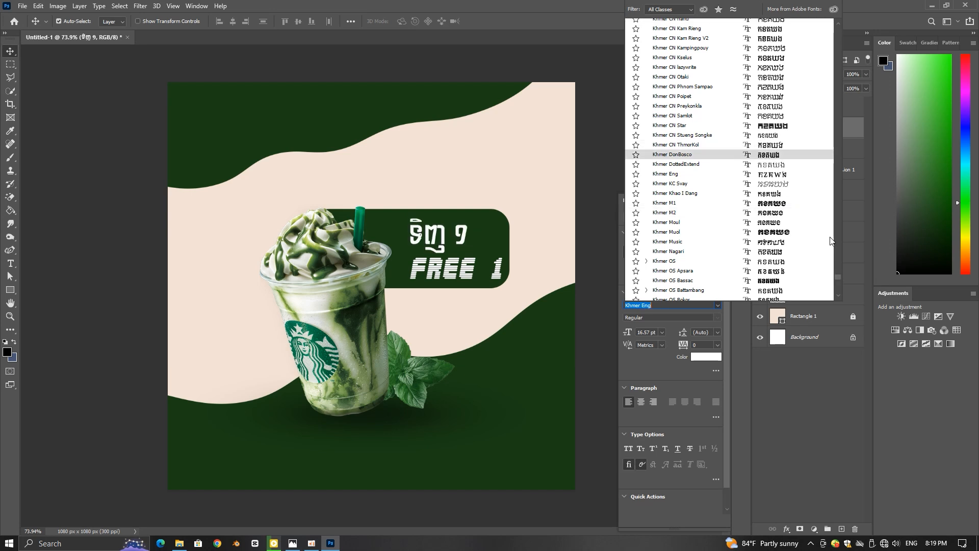
{"action": "scroll", "coordinate": [832, 253], "scroll_direction": "down", "scroll_amount": 3}
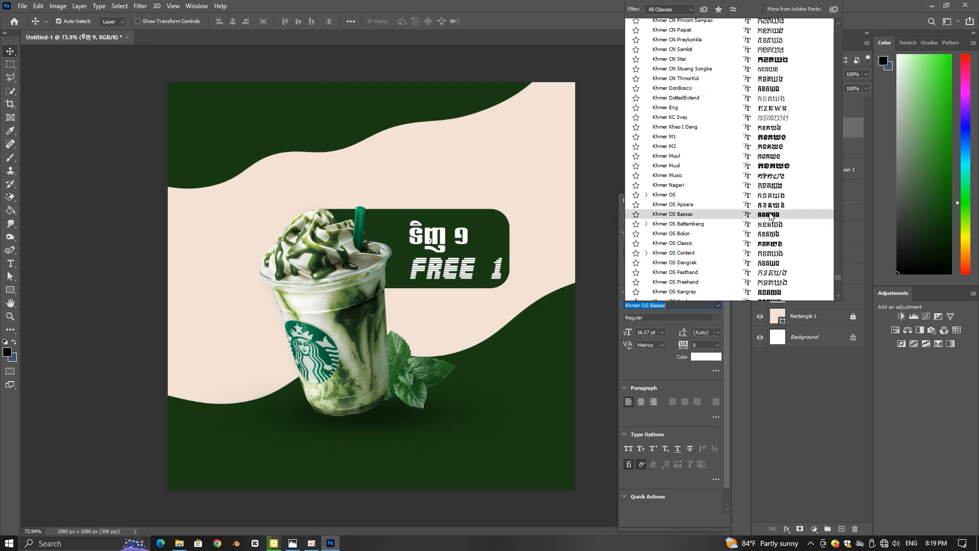
{"action": "scroll", "coordinate": [769, 216], "scroll_direction": "down", "scroll_amount": 5}
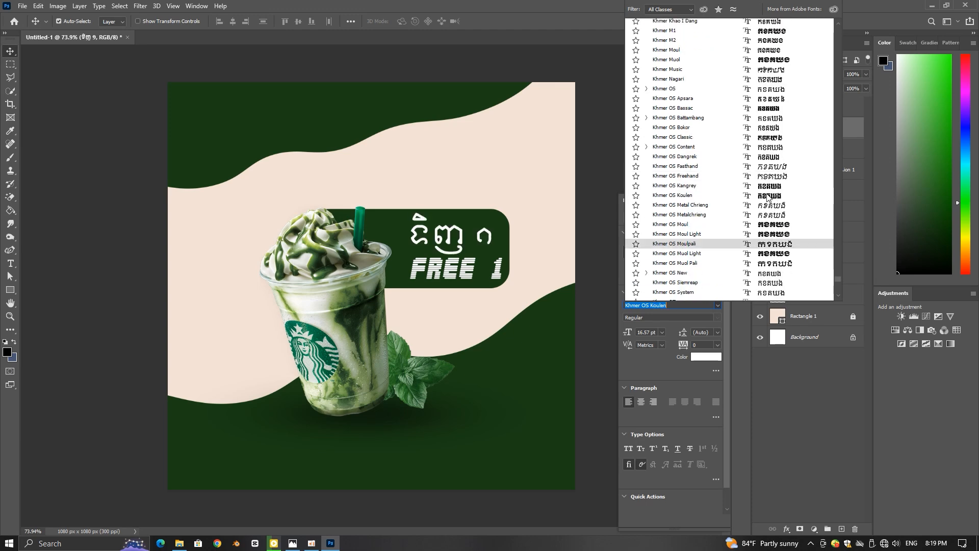
{"action": "scroll", "coordinate": [780, 204], "scroll_direction": "down", "scroll_amount": 20}
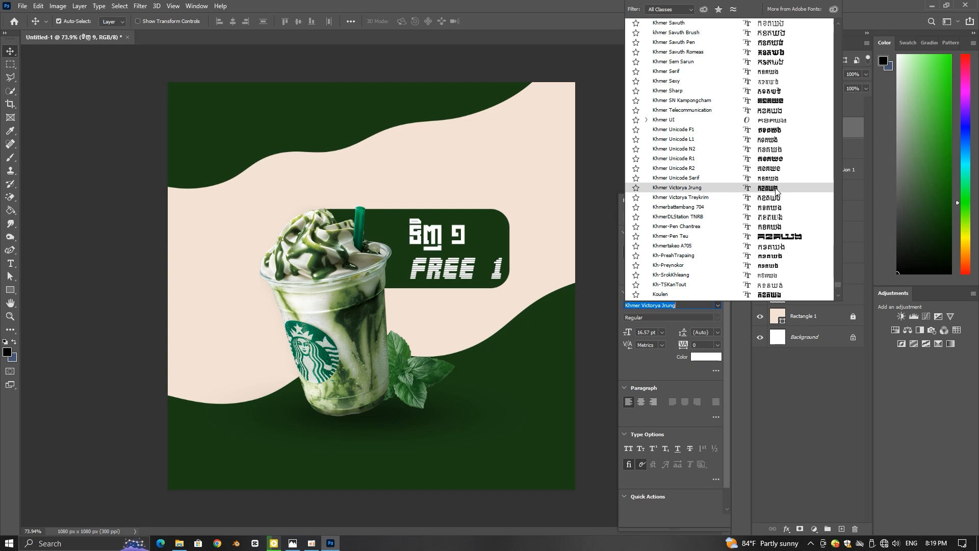
{"action": "left_click", "coordinate": [775, 188]}
Step: Duplicate the green rounded rectangle and place the copy lower on the poster's left side, partly behind the cup
{"action": "left_click", "coordinate": [713, 201]}
{"action": "scroll", "coordinate": [625, 235], "scroll_direction": "down", "scroll_amount": 3}
{"action": "left_click", "coordinate": [479, 240]}
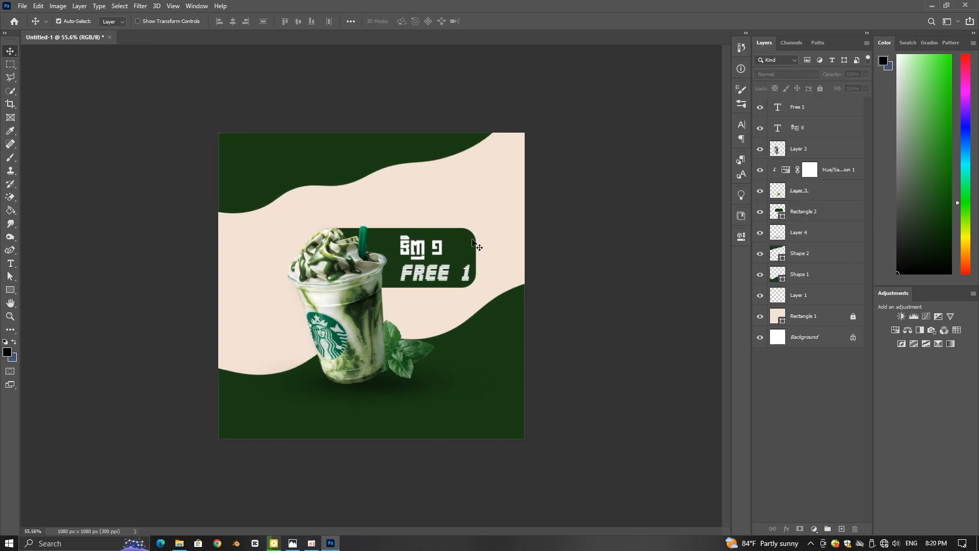
{"action": "left_click", "coordinate": [474, 244]}
{"action": "left_click_drag", "start_coordinate": [474, 243], "coordinate": [235, 306]}
{"action": "key", "text": "ctrl+t"}
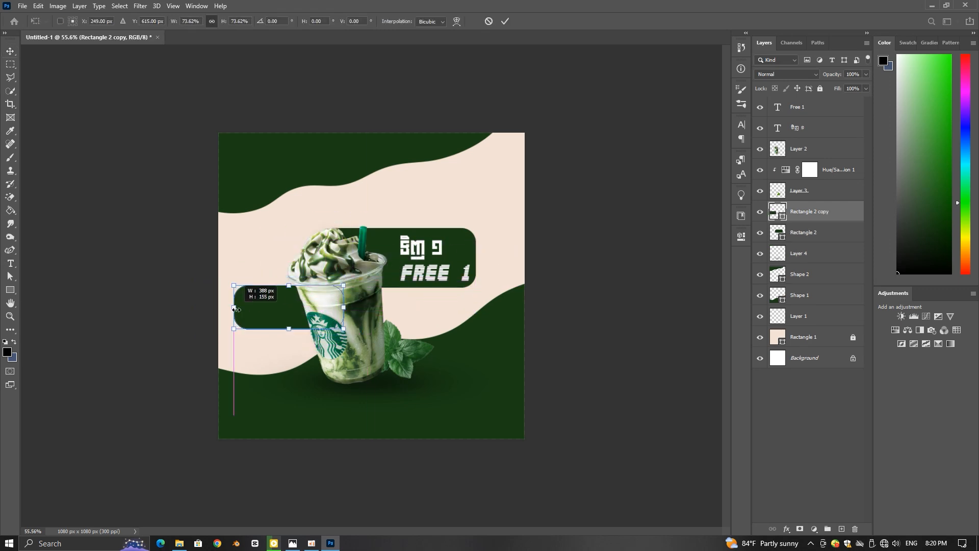
{"action": "scroll", "coordinate": [273, 286], "scroll_direction": "down", "scroll_amount": 1}
{"action": "key", "text": "Return"}
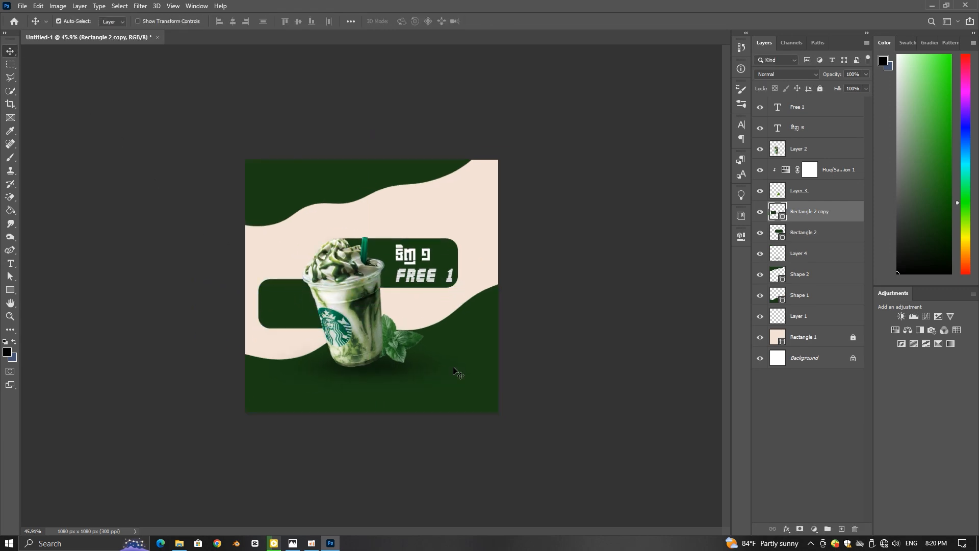
Step: Delete the layer named Layer 1
{"action": "left_click", "coordinate": [836, 295]}
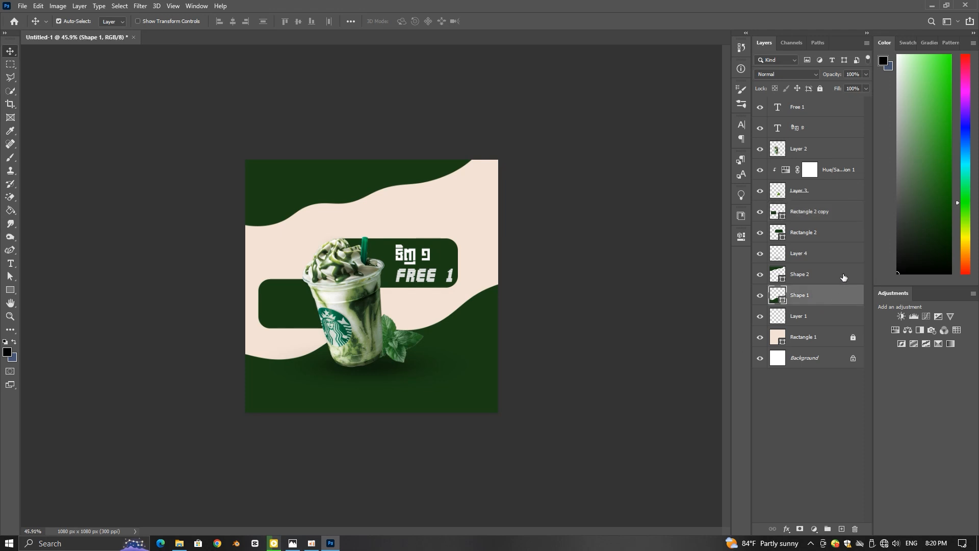
{"action": "left_click", "coordinate": [802, 320]}
{"action": "left_click_drag", "start_coordinate": [804, 320], "coordinate": [855, 529]}
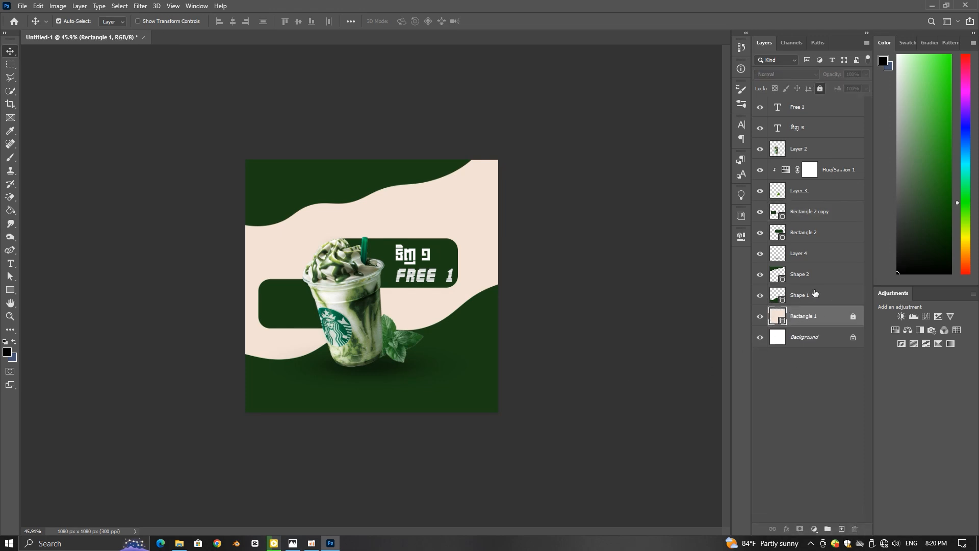
Step: Lock the Shape 1 and Shape 2 layers that hold the green waves
{"action": "left_click", "coordinate": [808, 294]}
{"action": "left_click", "coordinate": [820, 88]}
{"action": "left_click", "coordinate": [841, 275]}
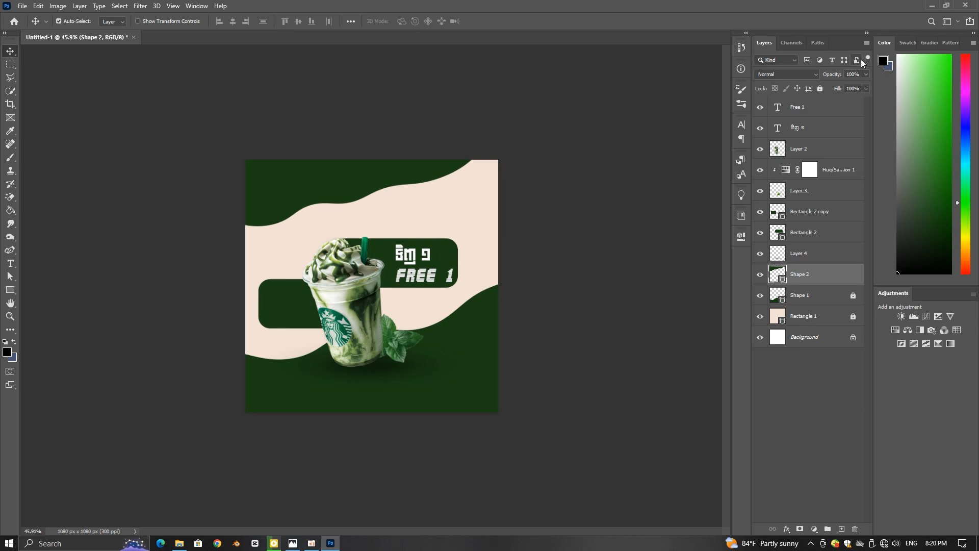
{"action": "left_click", "coordinate": [820, 89]}
{"action": "left_click", "coordinate": [564, 387]}
Step: Select the cup, mint leaves, both rounded rectangles and the texts together and shift them slightly right
{"action": "scroll", "coordinate": [564, 387], "scroll_direction": "down", "scroll_amount": 1}
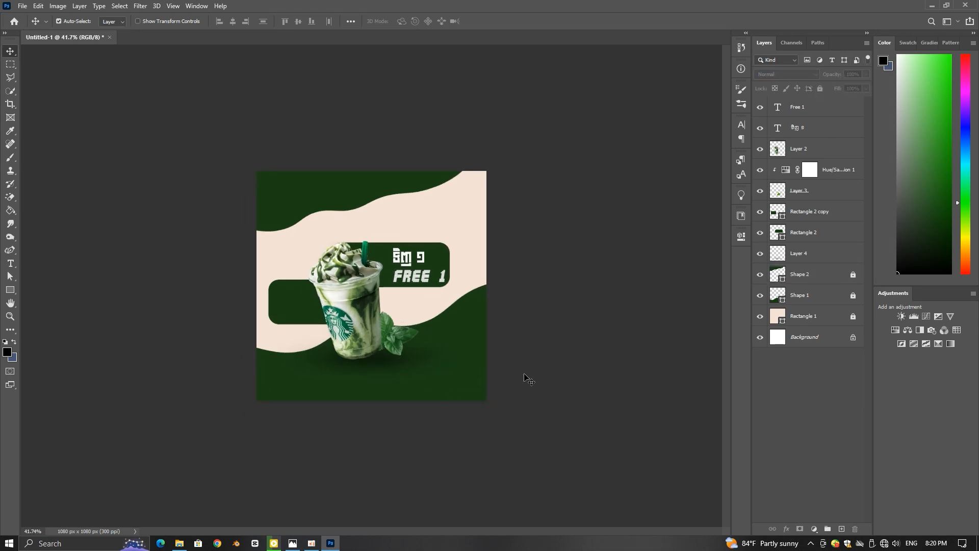
{"action": "scroll", "coordinate": [387, 310], "scroll_direction": "up", "scroll_amount": 3}
{"action": "left_click_drag", "start_coordinate": [567, 399], "coordinate": [244, 254]}
{"action": "left_click_drag", "start_coordinate": [331, 292], "coordinate": [338, 292]}
{"action": "left_click", "coordinate": [285, 270]}
{"action": "scroll", "coordinate": [291, 298], "scroll_direction": "up", "scroll_amount": 3}
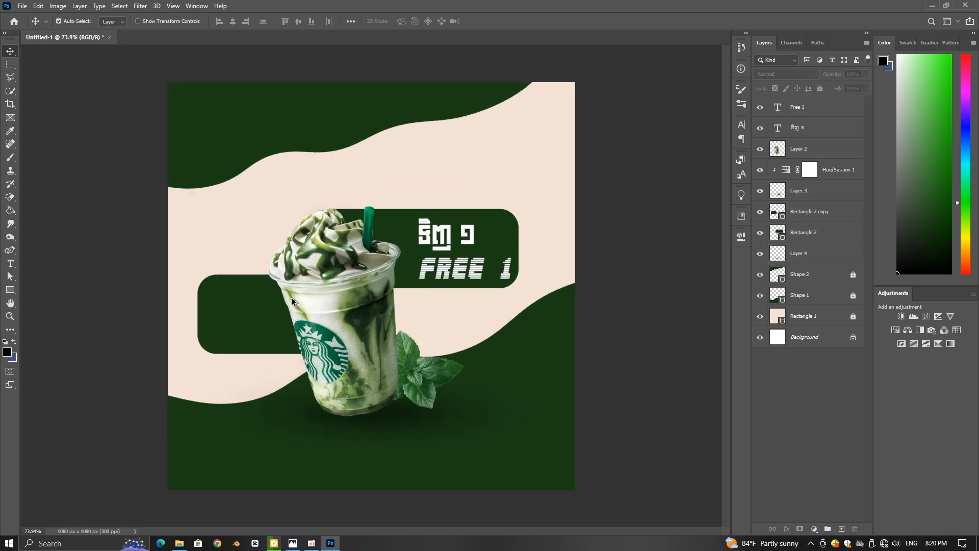
{"action": "scroll", "coordinate": [362, 285], "scroll_direction": "down", "scroll_amount": 2}
{"action": "scroll", "coordinate": [561, 239], "scroll_direction": "up", "scroll_amount": 2}
{"action": "scroll", "coordinate": [562, 238], "scroll_direction": "down", "scroll_amount": 2}
Step: Scale down the copied green rounded rectangle left of the cup and move it slightly lower
{"action": "left_click", "coordinate": [268, 310]}
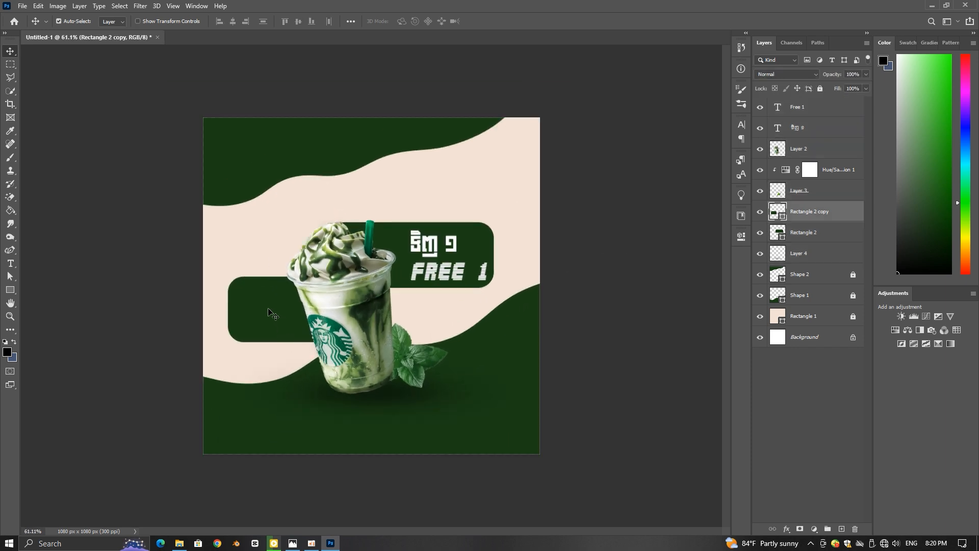
{"action": "key", "text": "ctrl+t"}
{"action": "left_click_drag", "start_coordinate": [288, 341], "coordinate": [290, 327]}
{"action": "left_click_drag", "start_coordinate": [278, 287], "coordinate": [277, 309]}
{"action": "key", "text": "Return"}
{"action": "left_click", "coordinate": [580, 243]}
{"action": "left_click", "coordinate": [253, 328]}
{"action": "left_click", "coordinate": [572, 318]}
Step: Duplicate the Khmer line and place the copy on the smaller green rectangle left of the cup
{"action": "scroll", "coordinate": [571, 318], "scroll_direction": "down", "scroll_amount": 1}
{"action": "left_click_drag", "start_coordinate": [423, 249], "coordinate": [245, 306]}
{"action": "left_click", "coordinate": [538, 308]}
Step: Replace the wording of the copied Khmer text on the smaller rectangle with "ត្រឹមតែ"
{"action": "left_click", "coordinate": [10, 264]}
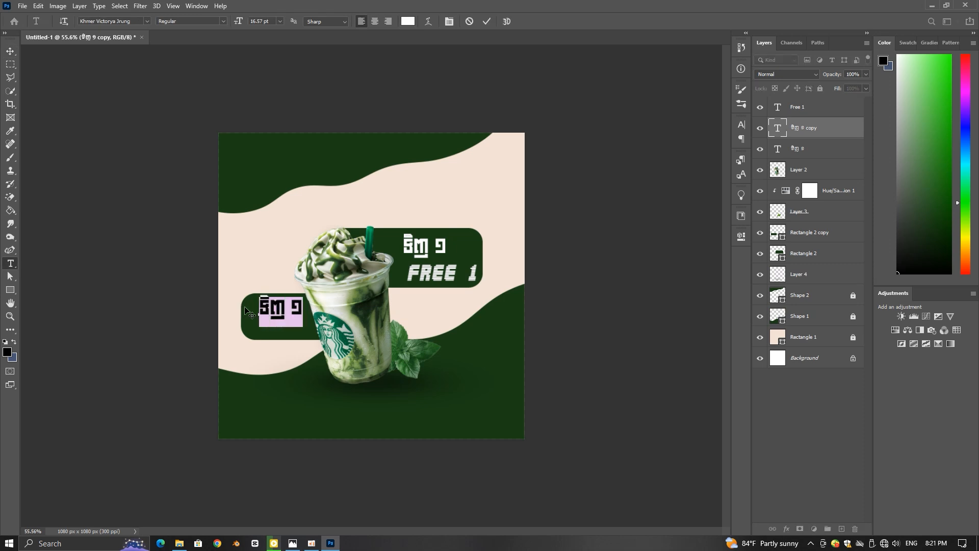
{"action": "type", "text": "bja"}
{"action": "key", "text": "BackSpace"}
{"action": "key", "text": "BackSpace"}
{"action": "key", "text": "BackSpace"}
{"action": "type", "text": "ថែ"}
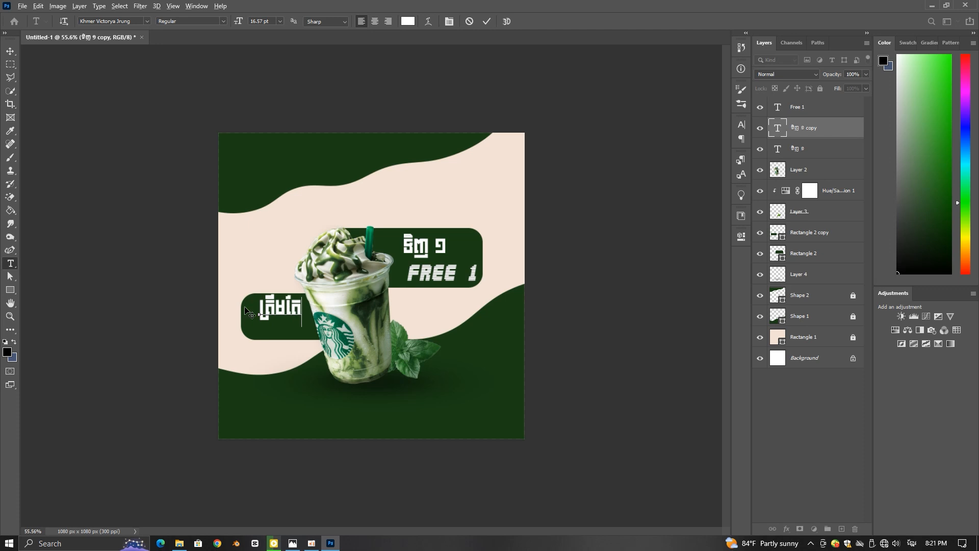
{"action": "left_click", "coordinate": [481, 23]}
Step: Scale the "ត្រឹមតែ" text down and position it in the upper part of the smaller green rectangle
{"action": "key", "text": "ctrl+t"}
{"action": "scroll", "coordinate": [354, 304], "scroll_direction": "up", "scroll_amount": 5}
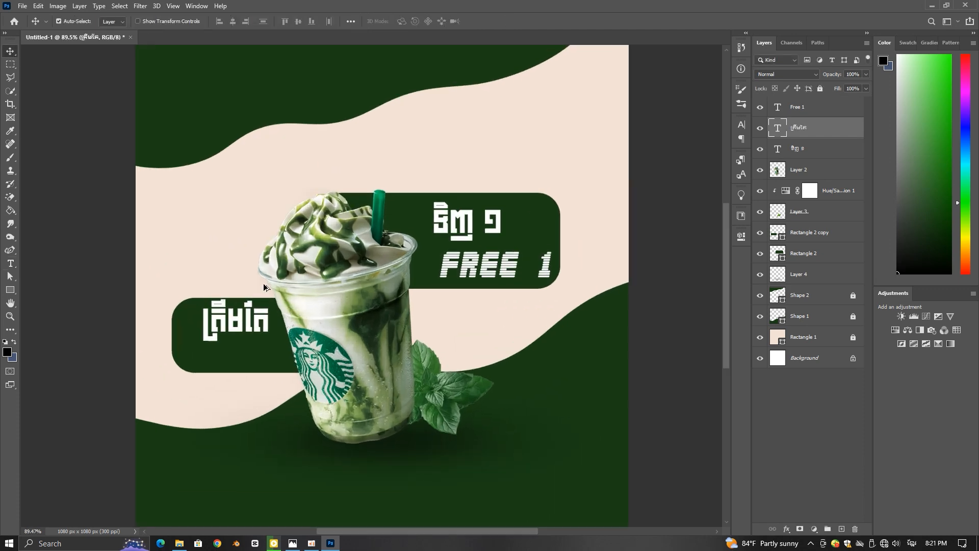
{"action": "left_click_drag", "start_coordinate": [269, 299], "coordinate": [256, 309]}
{"action": "left_click_drag", "start_coordinate": [233, 325], "coordinate": [229, 321]}
{"action": "left_click", "coordinate": [505, 22]}
Step: Add the white price text "$2.00" on the smaller green rectangle
{"action": "left_click", "coordinate": [10, 263]}
{"action": "left_click", "coordinate": [205, 349]}
{"action": "type", "text": "បៃ"}
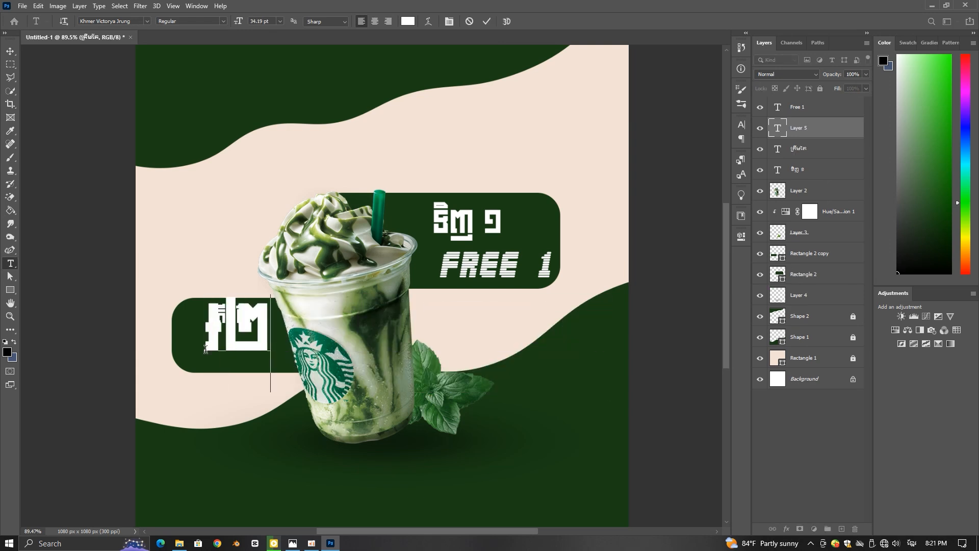
{"action": "key", "text": "BackSpace"}
{"action": "key", "text": "BackSpace"}
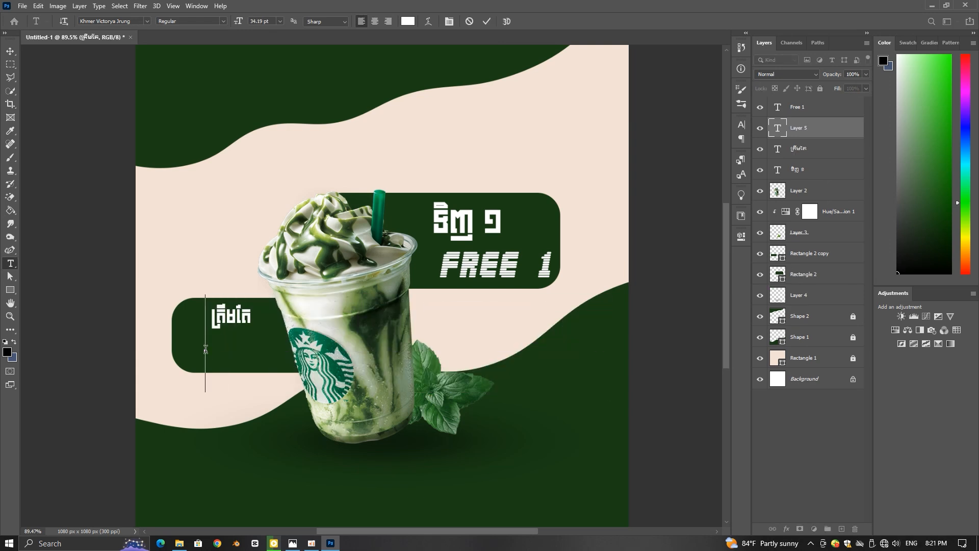
{"action": "type", "text": "៛2."}
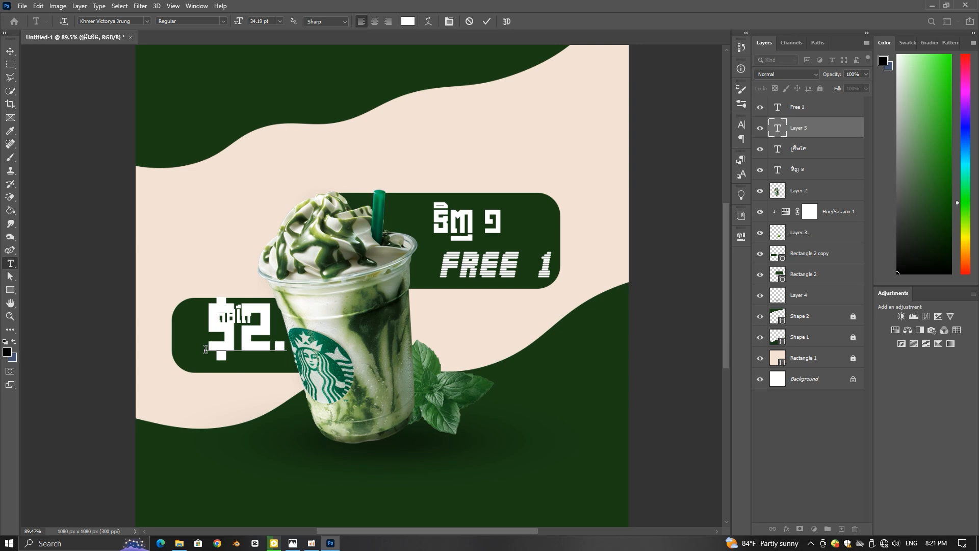
{"action": "type", "text": "00"}
{"action": "key", "text": "ctrl+Return"}
Step: Scale the "$2.00" text down to about 13.44 pt and place it beneath the Khmer word in the smaller rectangle
{"action": "key", "text": "ctrl+t"}
{"action": "left_click_drag", "start_coordinate": [419, 187], "coordinate": [256, 351]}
{"action": "key", "text": "Return"}
{"action": "scroll", "coordinate": [268, 339], "scroll_direction": "down", "scroll_amount": 3}
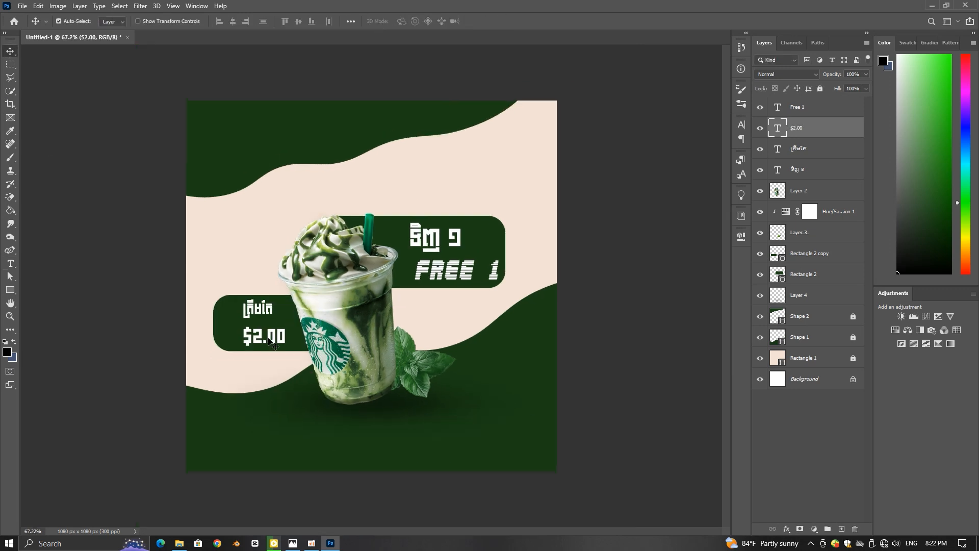
Step: Change the "$2.00" text's font to Abduction2002
{"action": "left_click", "coordinate": [740, 239]}
{"action": "left_click", "coordinate": [718, 304]}
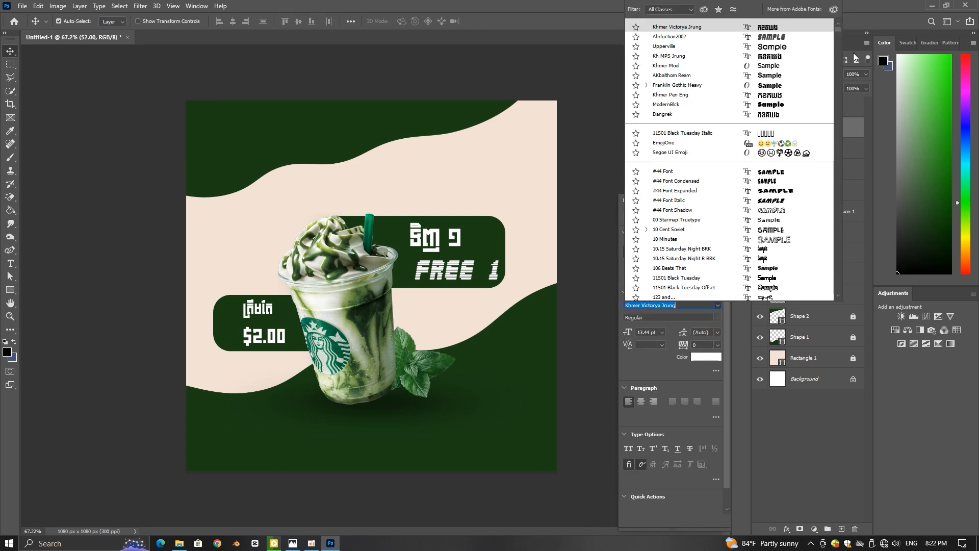
{"action": "left_click", "coordinate": [781, 37]}
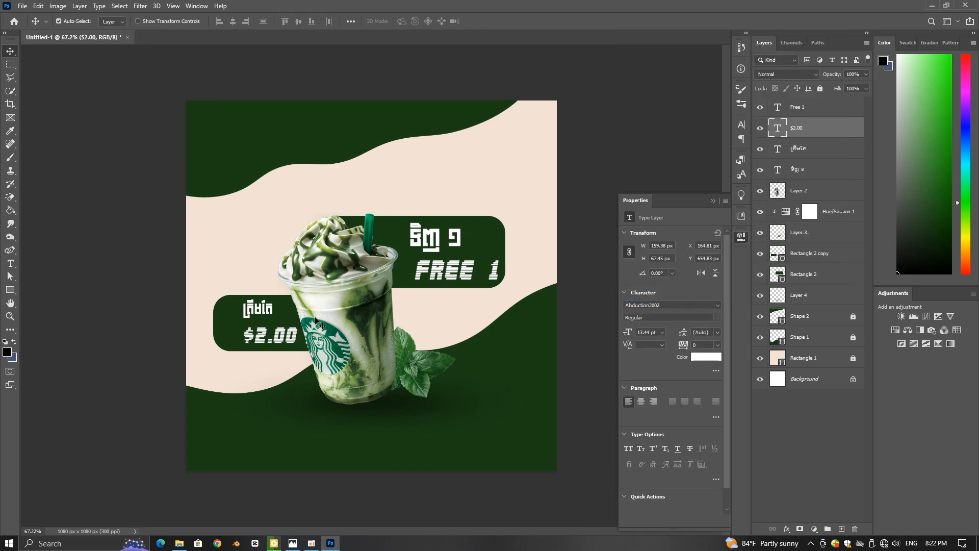
Step: Scale the "ត្រឹមតែ" text up to about 124% above the price and shift the "ទិញ ១" text slightly left
{"action": "scroll", "coordinate": [316, 322], "scroll_direction": "up", "scroll_amount": 2}
{"action": "key", "text": "ctrl+t"}
{"action": "left_click_drag", "start_coordinate": [207, 330], "coordinate": [191, 340]}
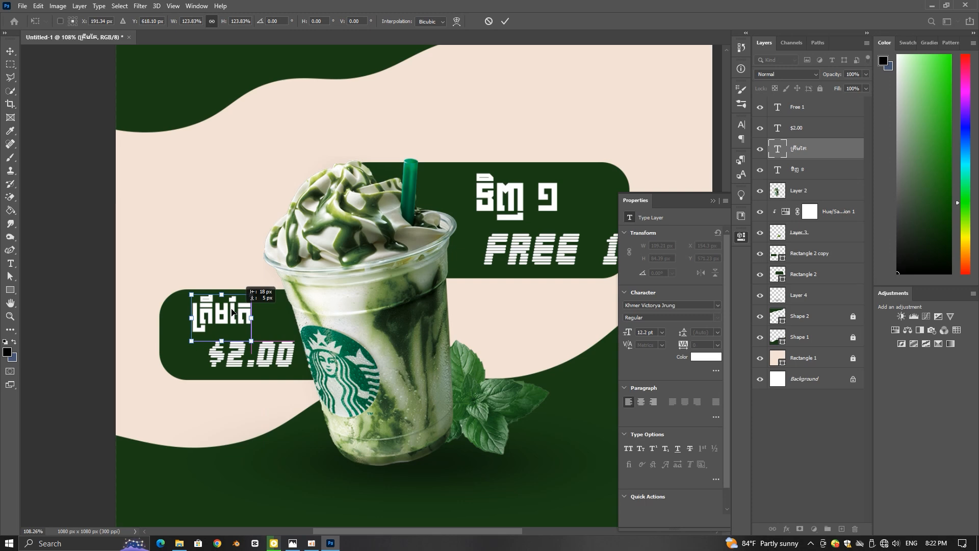
{"action": "left_click", "coordinate": [506, 20]}
{"action": "left_click", "coordinate": [712, 200]}
{"action": "scroll", "coordinate": [528, 216], "scroll_direction": "down", "scroll_amount": 3}
{"action": "left_click_drag", "start_coordinate": [446, 228], "coordinate": [438, 226]}
Step: Reposition "ត្រឹមតែ" and "$2.00" so the Khmer word sits centred above the price in the smaller green rectangle
{"action": "scroll", "coordinate": [286, 340], "scroll_direction": "up", "scroll_amount": 4}
{"action": "left_click", "coordinate": [193, 307]}
{"action": "left_click", "coordinate": [210, 353]}
{"action": "left_click_drag", "start_coordinate": [200, 301], "coordinate": [232, 299]}
{"action": "mouse_move", "coordinate": [218, 349]}
{"action": "left_mouse_down"}
{"action": "mouse_move", "coordinate": [187, 348]}
{"action": "mouse_move", "coordinate": [233, 352]}
{"action": "left_mouse_up"}
{"action": "scroll", "coordinate": [199, 329], "scroll_direction": "down", "scroll_amount": 3}
{"action": "scroll", "coordinate": [208, 325], "scroll_direction": "up", "scroll_amount": 4}
{"action": "left_click", "coordinate": [228, 310]}
{"action": "left_click_drag", "start_coordinate": [234, 306], "coordinate": [218, 312]}
{"action": "scroll", "coordinate": [217, 330], "scroll_direction": "down", "scroll_amount": 3}
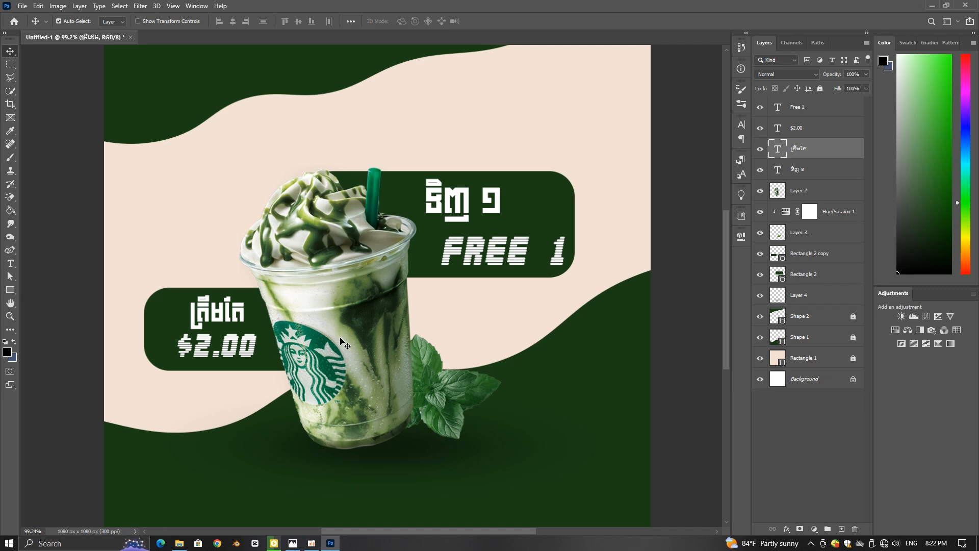
Step: Try other Khmer fonts, such as Kh Metal Chrieng, on the "ត្រឹមតែ" text
{"action": "left_click", "coordinate": [741, 237]}
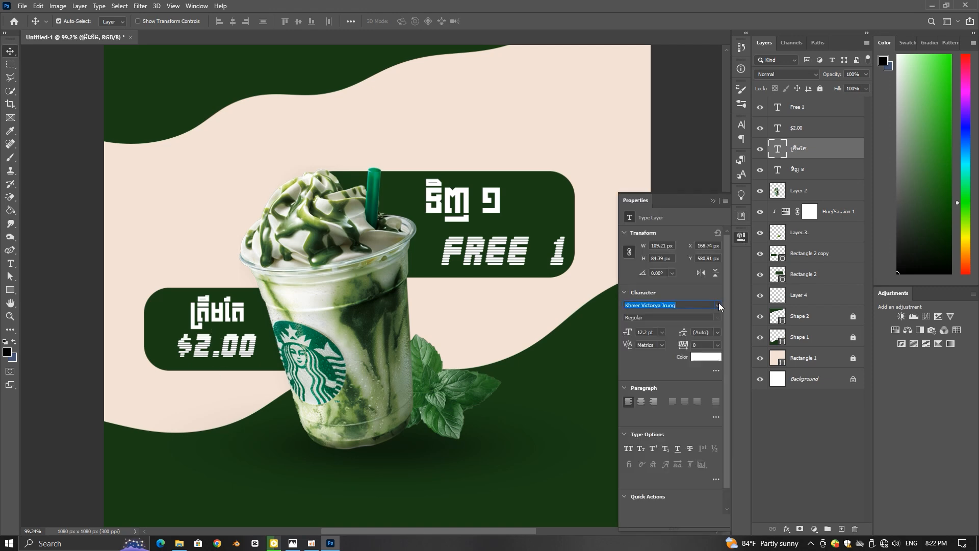
{"action": "left_click", "coordinate": [718, 305]}
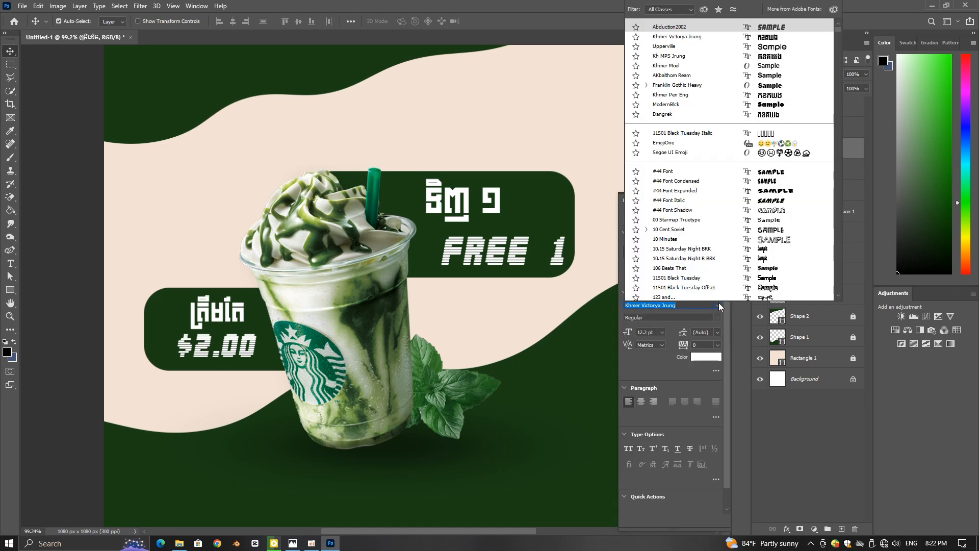
{"action": "left_click_drag", "start_coordinate": [838, 29], "coordinate": [838, 270]}
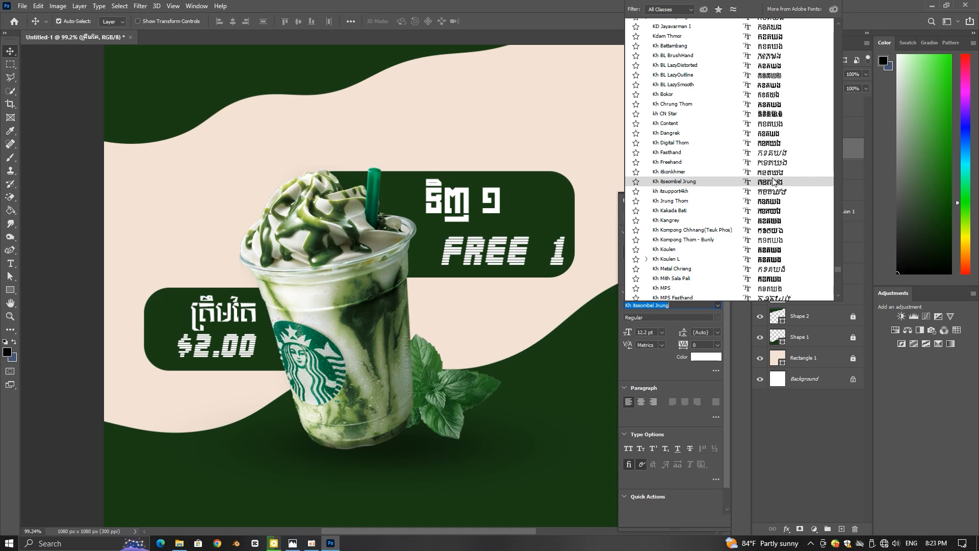
{"action": "scroll", "coordinate": [773, 270], "scroll_direction": "down", "scroll_amount": 2}
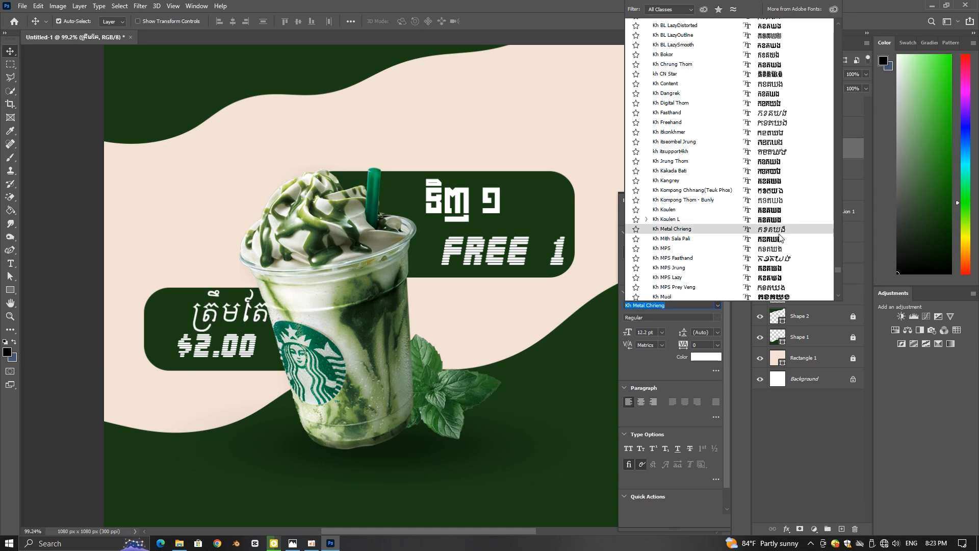
{"action": "left_click", "coordinate": [794, 421]}
Step: Scale "ត្រឹមតែ" down to about 95%, then adjust its alignment with "$2.00" in the smaller rectangle
{"action": "scroll", "coordinate": [339, 300], "scroll_direction": "up", "scroll_amount": 3}
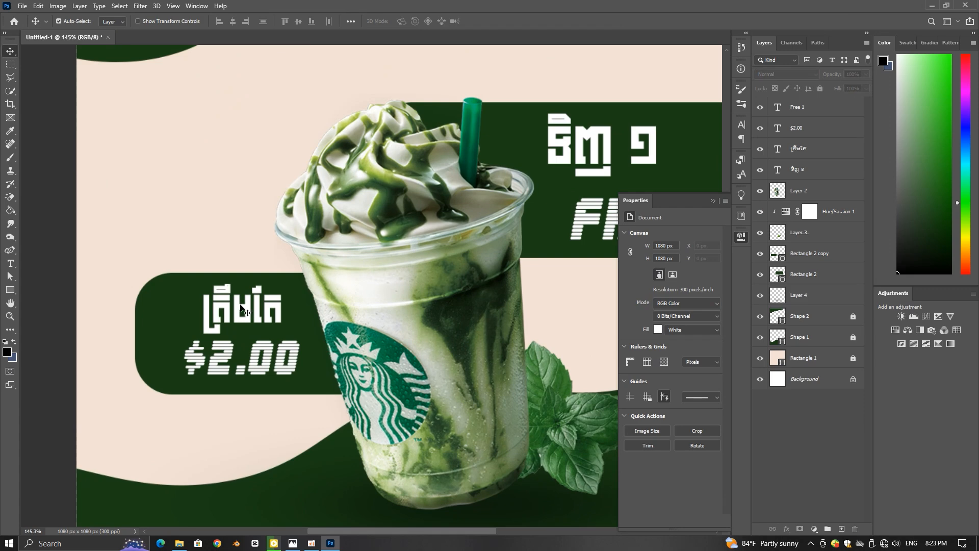
{"action": "left_click", "coordinate": [232, 309]}
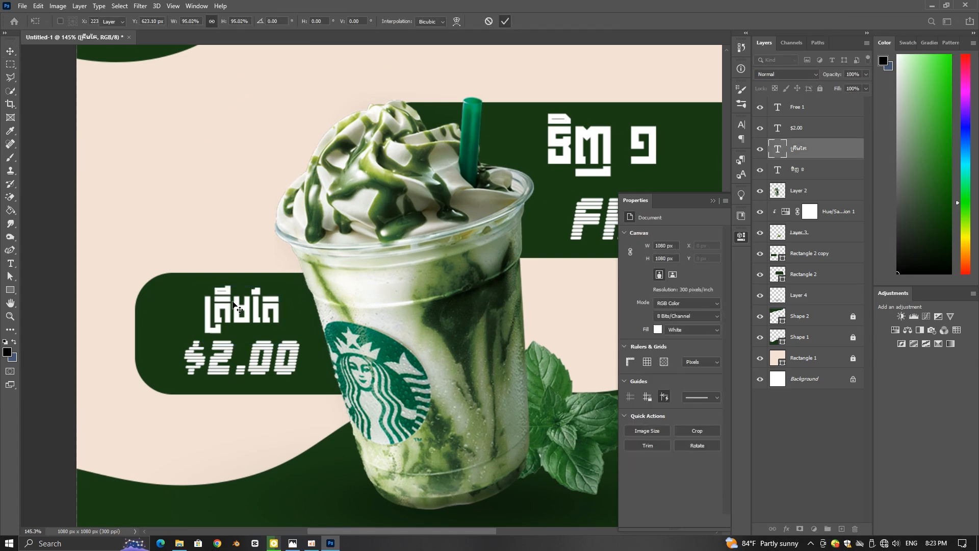
{"action": "double_click", "coordinate": [253, 357]}
{"action": "key", "text": "Escape"}
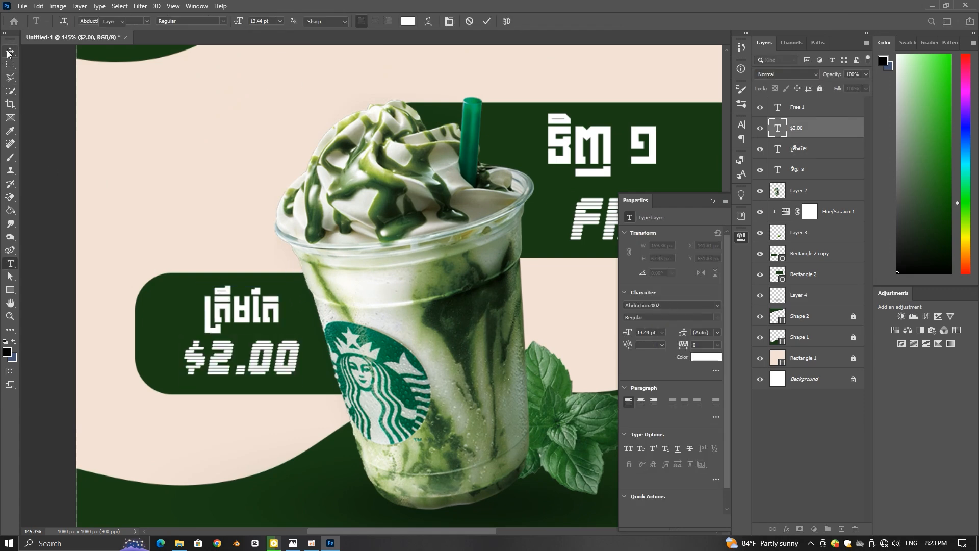
{"action": "left_click_drag", "start_coordinate": [255, 357], "coordinate": [249, 356]}
{"action": "left_click_drag", "start_coordinate": [236, 310], "coordinate": [265, 314]}
{"action": "scroll", "coordinate": [313, 302], "scroll_direction": "down", "scroll_amount": 7}
{"action": "left_click", "coordinate": [712, 200]}
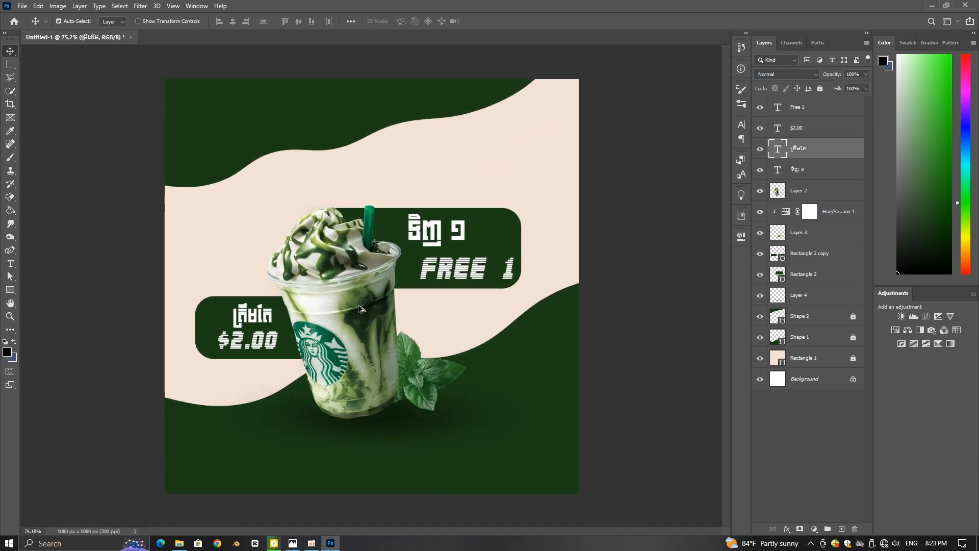
Step: Draw a closed teardrop shape about 37 px wide with the Pen tool beside the "១" on the larger green rectangle
{"action": "scroll", "coordinate": [433, 278], "scroll_direction": "up", "scroll_amount": 2}
{"action": "scroll", "coordinate": [463, 270], "scroll_direction": "down", "scroll_amount": 1}
{"action": "scroll", "coordinate": [463, 271], "scroll_direction": "down", "scroll_amount": 2}
{"action": "scroll", "coordinate": [434, 270], "scroll_direction": "up", "scroll_amount": 4}
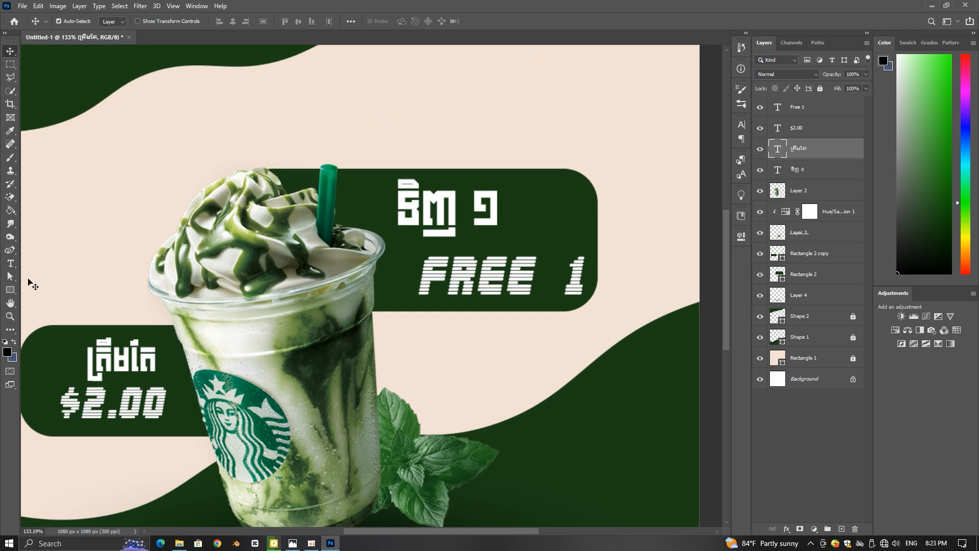
{"action": "left_click", "coordinate": [9, 250]}
{"action": "scroll", "coordinate": [471, 237], "scroll_direction": "up", "scroll_amount": 3}
{"action": "left_click", "coordinate": [501, 221]}
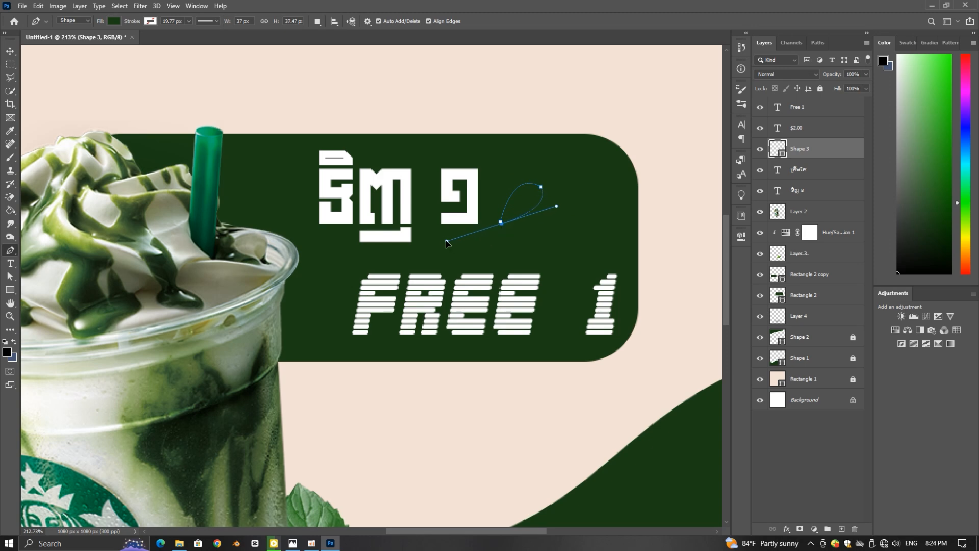
{"action": "scroll", "coordinate": [468, 227], "scroll_direction": "up", "scroll_amount": 2}
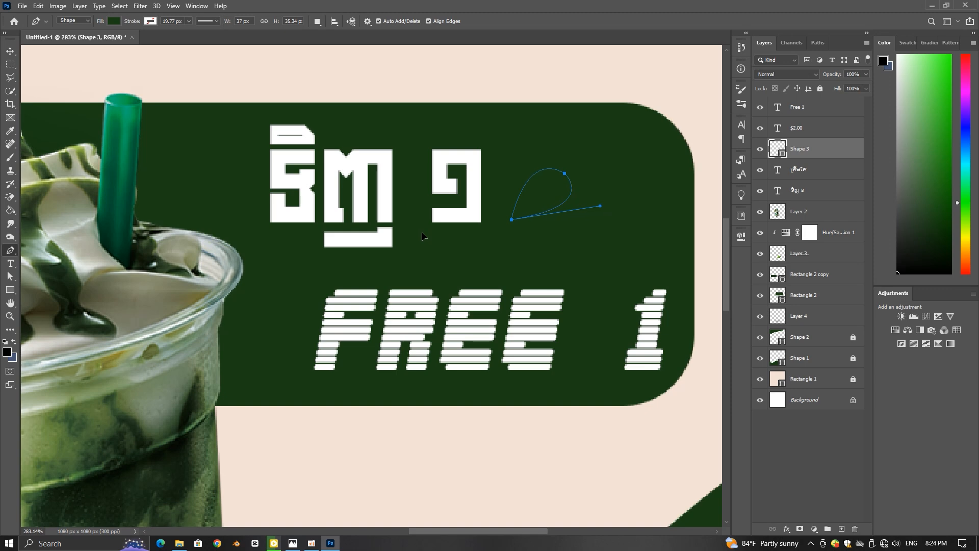
Step: Set the teardrop shape's fill colour to white (ffffff)
{"action": "left_click", "coordinate": [114, 21]}
{"action": "left_click", "coordinate": [49, 75]}
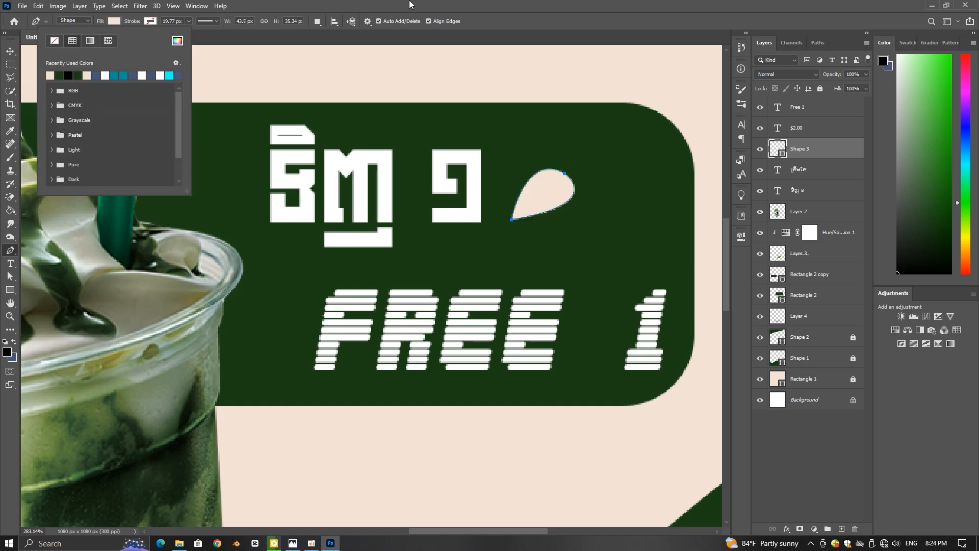
{"action": "left_click", "coordinate": [176, 42]}
{"action": "left_click_drag", "start_coordinate": [577, 223], "coordinate": [578, 215]}
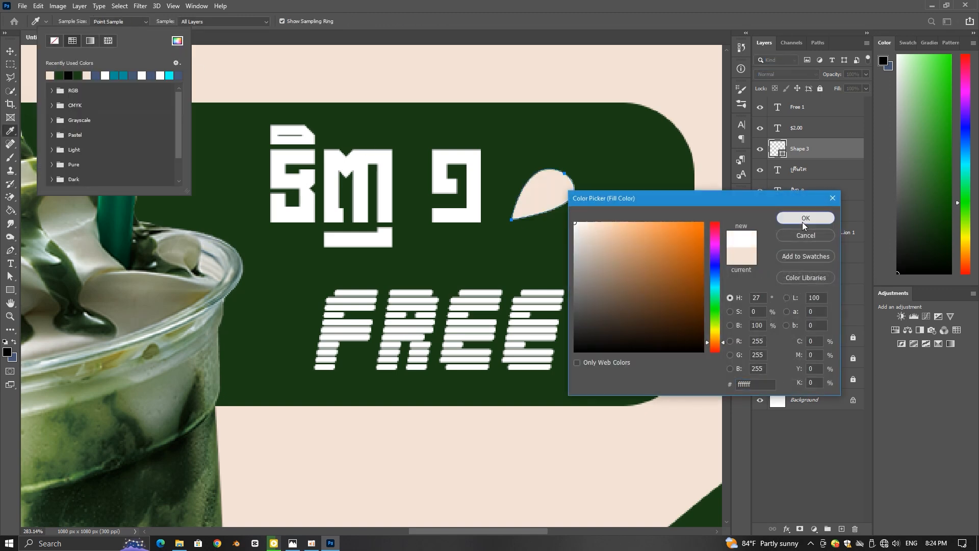
{"action": "left_click", "coordinate": [805, 218]}
{"action": "key", "text": "Return"}
Step: Adjust the curve at the teardrop's pointed end and turn on CMYK colour proofing
{"action": "left_click", "coordinate": [14, 278]}
{"action": "left_click", "coordinate": [512, 220]}
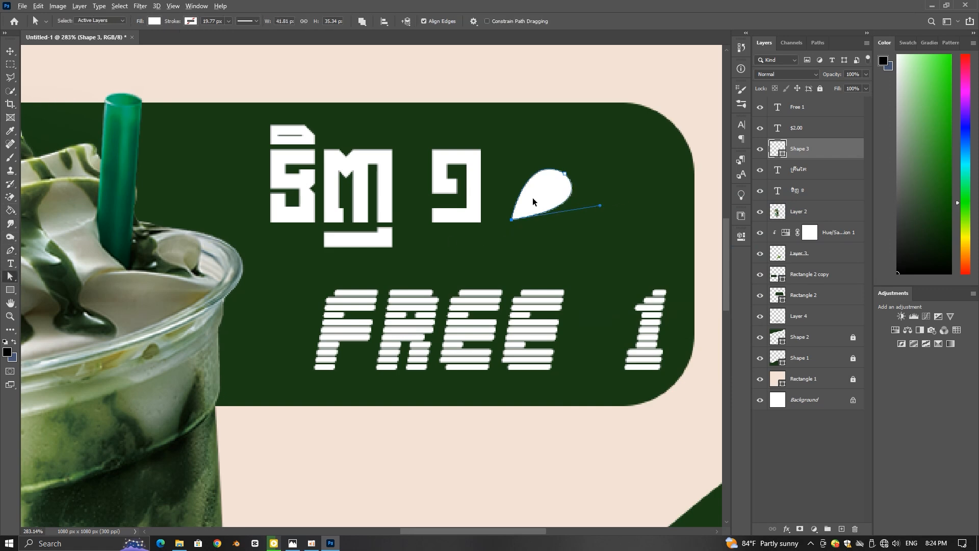
{"action": "scroll", "coordinate": [546, 205], "scroll_direction": "down", "scroll_amount": 3}
{"action": "left_click", "coordinate": [8, 52]}
{"action": "key", "text": "ctrl+y"}
Step: Rotate the white teardrop so it stands more upright beside the "១"
{"action": "key", "text": "t"}
{"action": "key", "text": "v"}
{"action": "key", "text": "ctrl+t"}
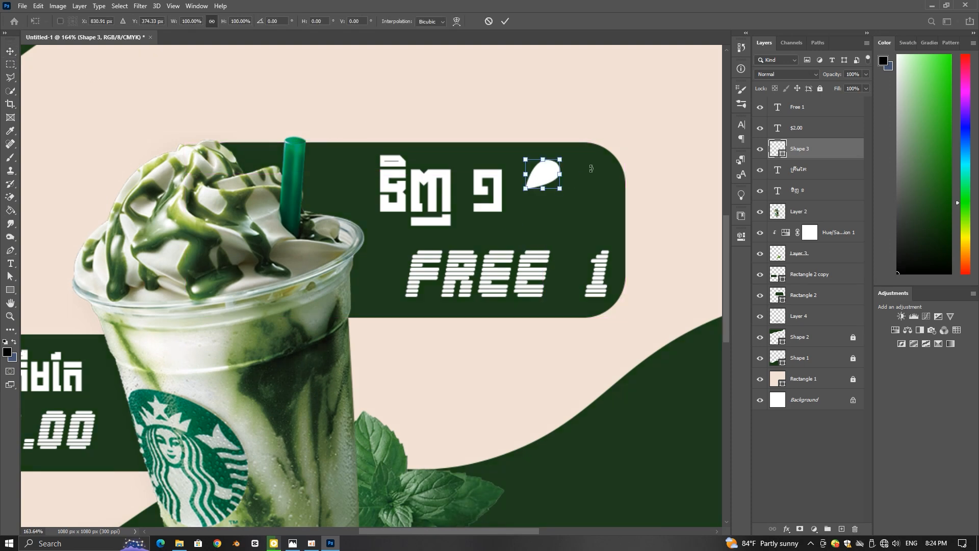
{"action": "left_click", "coordinate": [508, 23]}
Step: Duplicate the teardrop to its right and transform the copy into a larger, flatter petal
{"action": "left_click_drag", "start_coordinate": [543, 174], "coordinate": [600, 165]}
{"action": "key", "text": "ctrl+t"}
{"action": "left_click_drag", "start_coordinate": [611, 216], "coordinate": [578, 184]}
{"action": "left_click", "coordinate": [505, 21]}
{"action": "left_click", "coordinate": [653, 132]}
{"action": "scroll", "coordinate": [648, 148], "scroll_direction": "down", "scroll_amount": 4}
Step: Duplicate the small teardrop below the large one, scaling the copy to about 118% and rotating it about 48°
{"action": "scroll", "coordinate": [510, 186], "scroll_direction": "up", "scroll_amount": 4}
{"action": "left_click", "coordinate": [489, 182]}
{"action": "left_click_drag", "start_coordinate": [490, 182], "coordinate": [551, 232]}
{"action": "key", "text": "ctrl+t"}
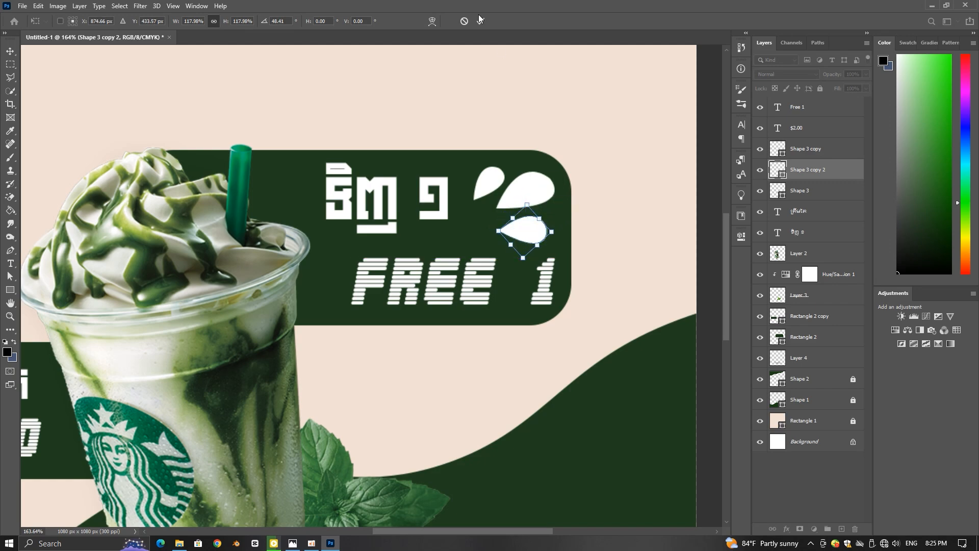
{"action": "left_click", "coordinate": [480, 21]}
{"action": "scroll", "coordinate": [487, 198], "scroll_direction": "down", "scroll_amount": 4}
{"action": "scroll", "coordinate": [487, 198], "scroll_direction": "up", "scroll_amount": 4}
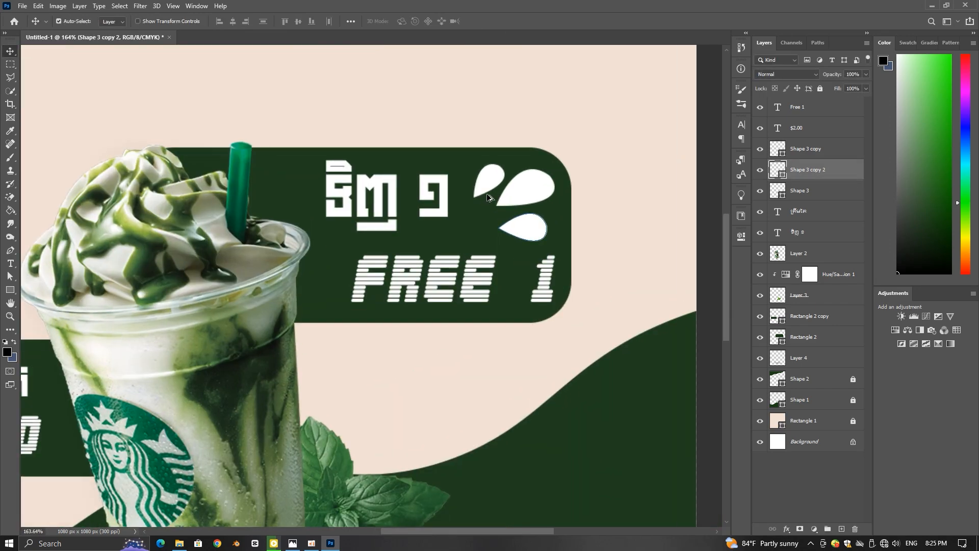
Step: Scale the three white teardrops together to about 68% and move them close to the upper right of the "១"
{"action": "scroll", "coordinate": [487, 194], "scroll_direction": "up", "scroll_amount": 3}
{"action": "left_click", "coordinate": [491, 180]}
{"action": "left_click", "coordinate": [534, 186]}
{"action": "left_click", "coordinate": [535, 240]}
{"action": "left_click", "coordinate": [496, 177]}
{"action": "left_click", "coordinate": [533, 185], "text": "shift"}
{"action": "left_click", "coordinate": [532, 231], "text": "shift"}
{"action": "key", "text": "ctrl+t"}
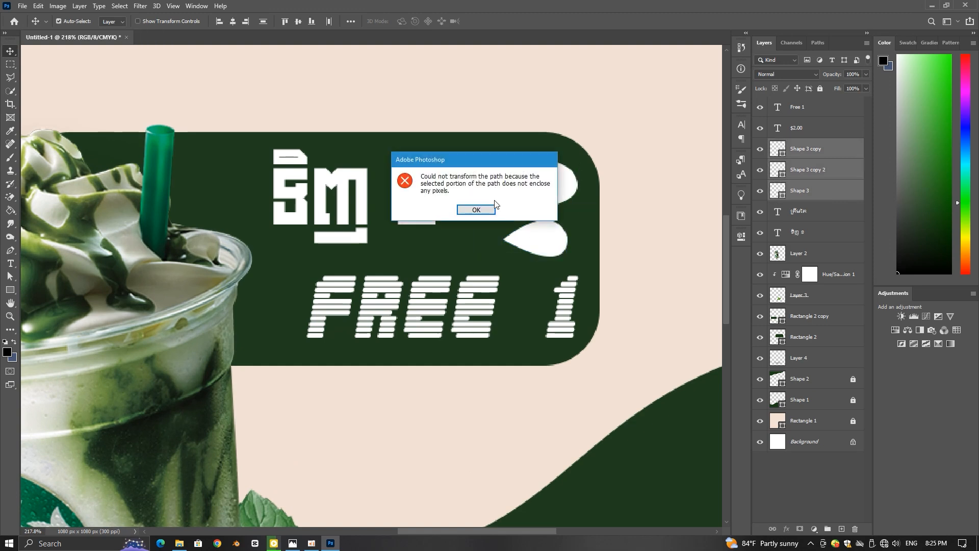
{"action": "left_click", "coordinate": [487, 209]}
{"action": "key", "text": "ctrl+t"}
{"action": "left_click_drag", "start_coordinate": [589, 240], "coordinate": [564, 229]}
{"action": "left_click_drag", "start_coordinate": [530, 193], "coordinate": [503, 181]}
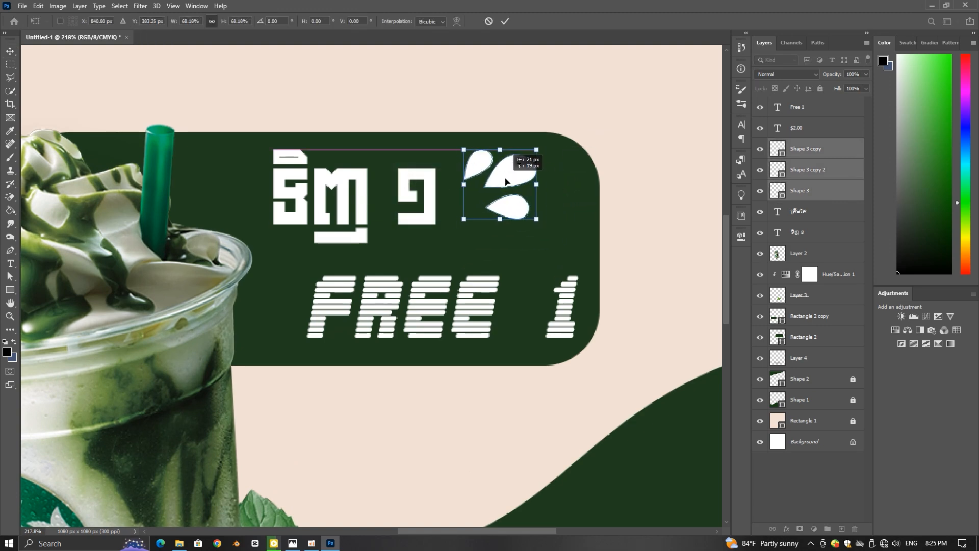
{"action": "key", "text": "Return"}
{"action": "scroll", "coordinate": [616, 103], "scroll_direction": "down", "scroll_amount": 5}
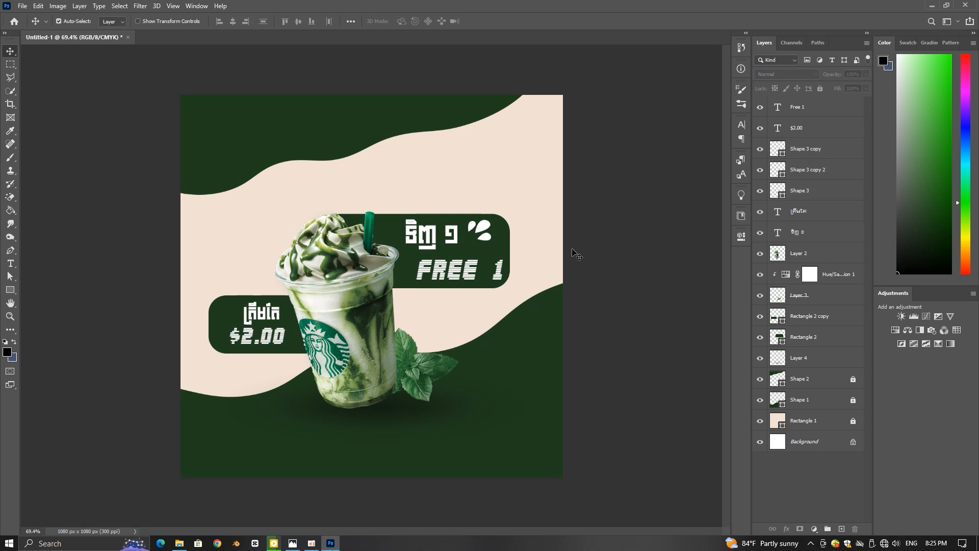
Step: Duplicate the three teardrops onto the smaller green rectangle, left of "ត្រឹមតែ", with their tips turned toward the word
{"action": "scroll", "coordinate": [411, 257], "scroll_direction": "up", "scroll_amount": 2}
{"action": "left_click_drag", "start_coordinate": [518, 228], "coordinate": [149, 349]}
{"action": "key", "text": "ctrl+t"}
{"action": "left_click_drag", "start_coordinate": [181, 308], "coordinate": [158, 329]}
{"action": "scroll", "coordinate": [146, 340], "scroll_direction": "up", "scroll_amount": 3}
{"action": "key", "text": "Return"}
{"action": "double_click", "coordinate": [197, 343]}
{"action": "left_click", "coordinate": [10, 52]}
{"action": "left_click_drag", "start_coordinate": [191, 333], "coordinate": [159, 329]}
{"action": "left_click", "coordinate": [156, 322]}
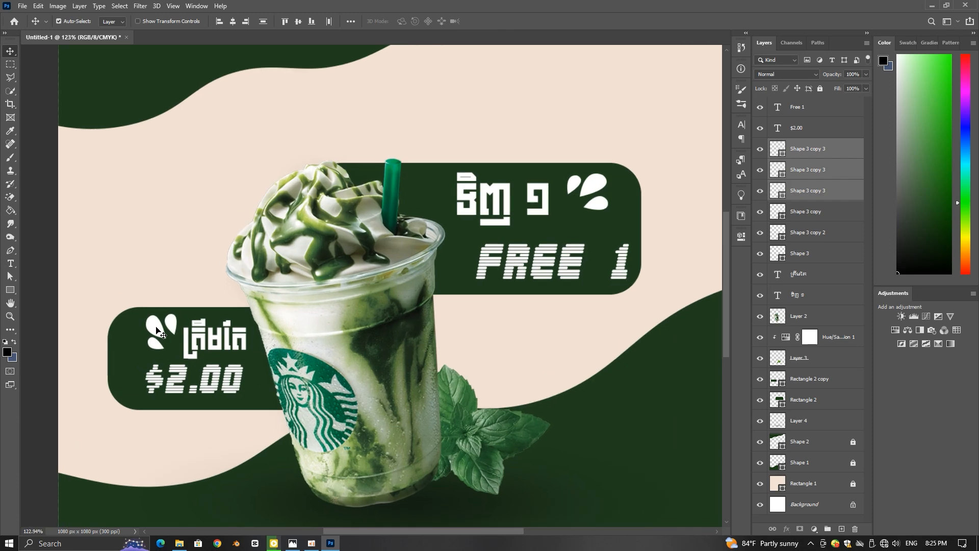
Step: Shift "$2.00" slightly left, and scale "ត្រឹមតែ" down to about 87% beside the teardrops
{"action": "double_click", "coordinate": [196, 388]}
{"action": "left_click", "coordinate": [11, 52]}
{"action": "left_click_drag", "start_coordinate": [194, 388], "coordinate": [183, 387]}
{"action": "left_click", "coordinate": [161, 332]}
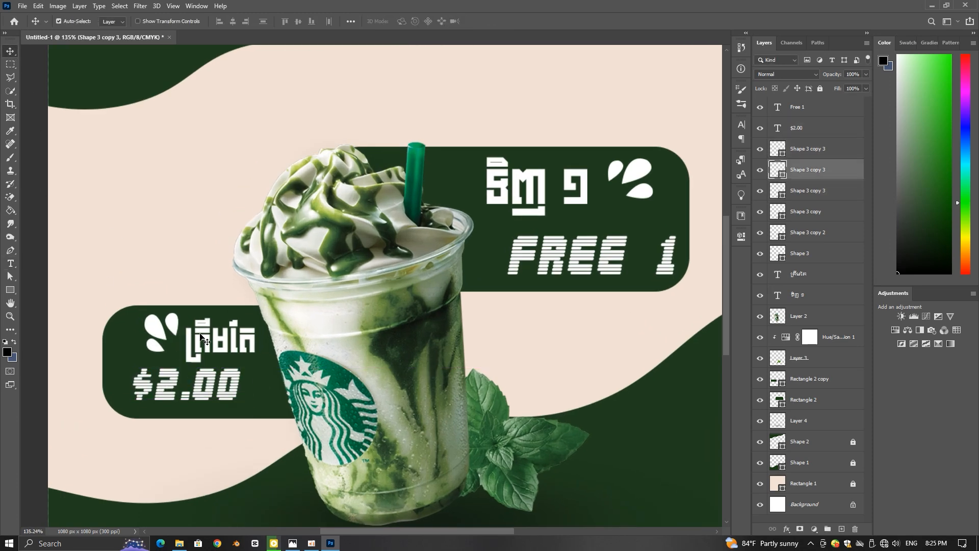
{"action": "left_click", "coordinate": [221, 340]}
{"action": "key", "text": "ctrl+t"}
{"action": "left_click_drag", "start_coordinate": [224, 337], "coordinate": [221, 335]}
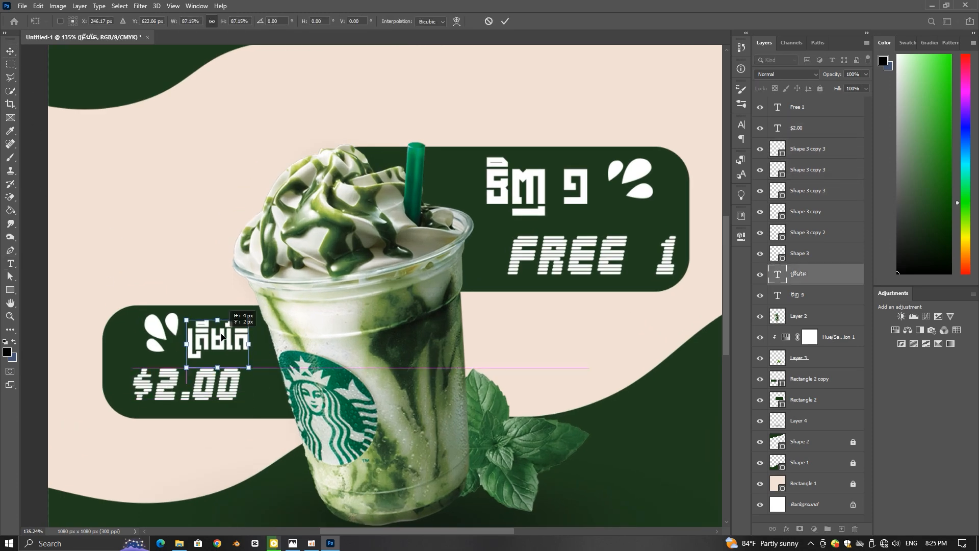
{"action": "left_click", "coordinate": [505, 22]}
Step: Combine the three teardrops beside "ត្រឹមតែ" into a single layer and scale it down slightly
{"action": "left_click", "coordinate": [173, 325]}
{"action": "left_click", "coordinate": [157, 329], "text": "shift"}
{"action": "left_click", "coordinate": [155, 343], "text": "shift"}
{"action": "right_click", "coordinate": [157, 329]}
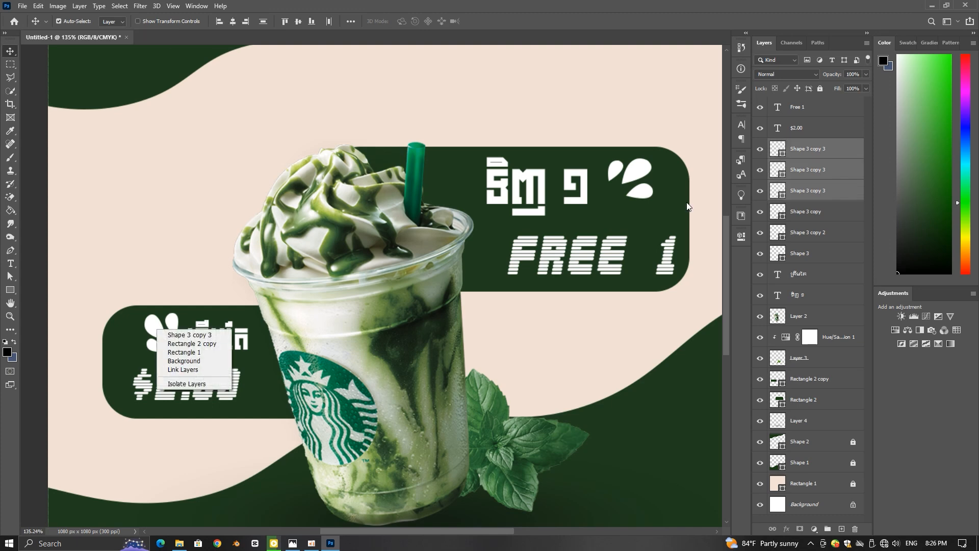
{"action": "right_click", "coordinate": [794, 190]}
{"action": "left_click", "coordinate": [860, 244]}
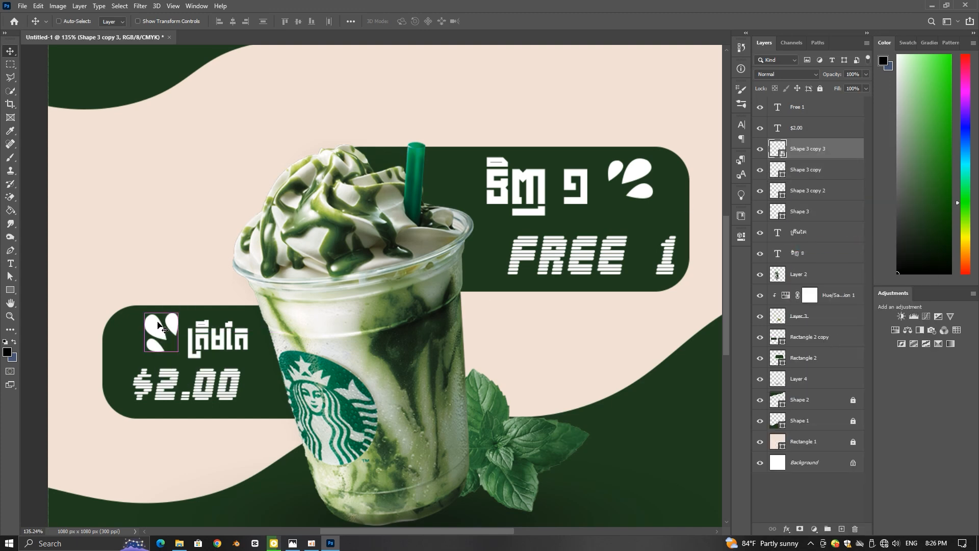
{"action": "key", "text": "ctrl+t"}
{"action": "left_click_drag", "start_coordinate": [178, 314], "coordinate": [174, 314]}
{"action": "left_click", "coordinate": [488, 21]}
{"action": "scroll", "coordinate": [326, 284], "scroll_direction": "down", "scroll_amount": 5}
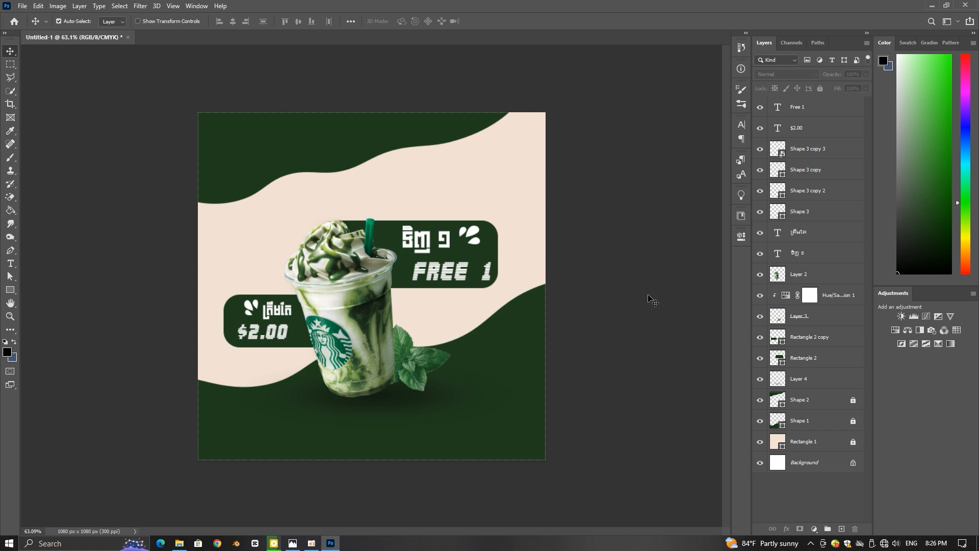
Step: Change the "Free 1" text's font to OrnitonsRandom Xbold
{"action": "left_click", "coordinate": [447, 284]}
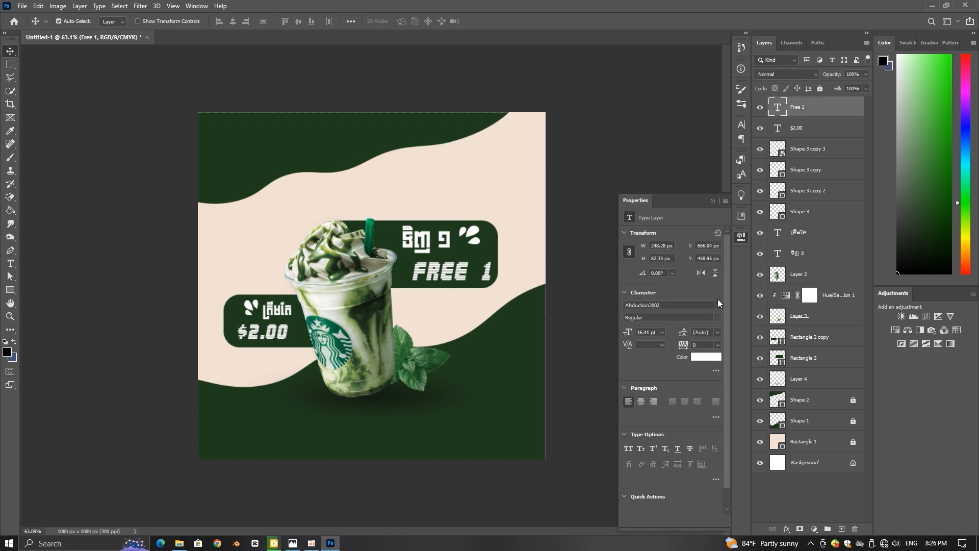
{"action": "left_click", "coordinate": [717, 304]}
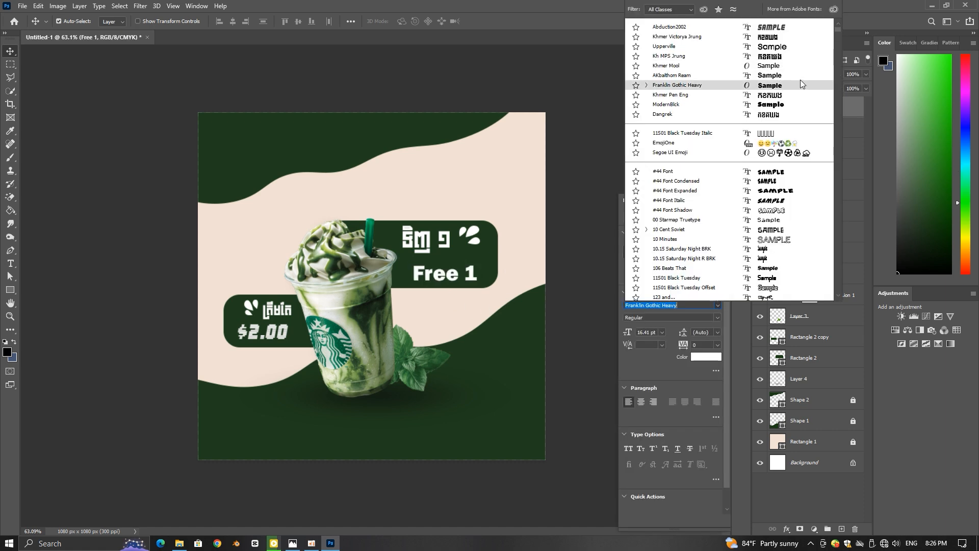
{"action": "left_click_drag", "start_coordinate": [842, 29], "coordinate": [843, 184]}
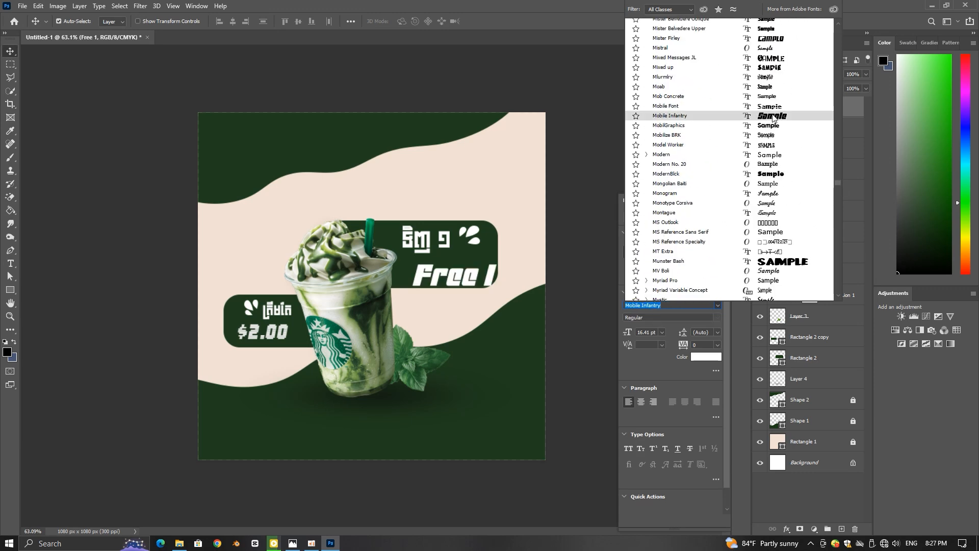
{"action": "left_click_drag", "start_coordinate": [837, 185], "coordinate": [838, 204]}
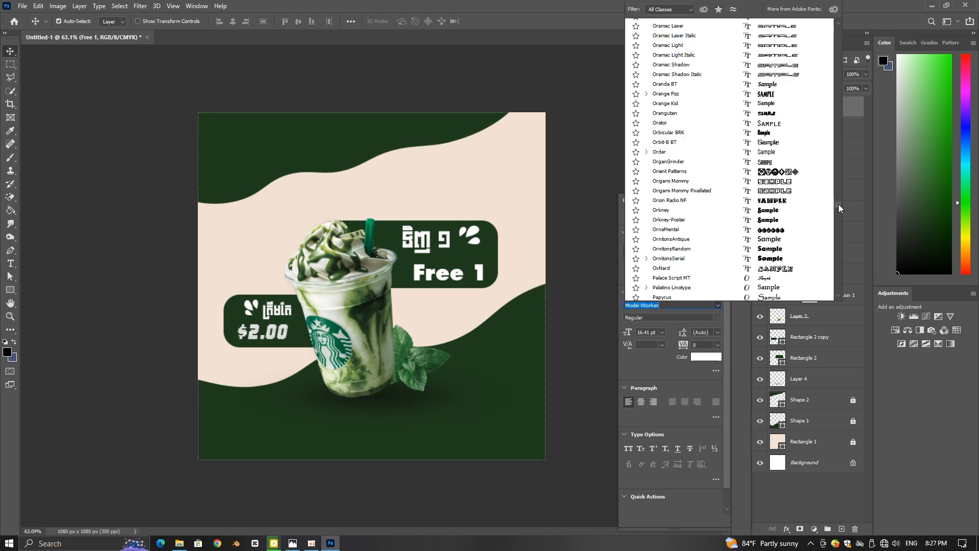
{"action": "left_click", "coordinate": [763, 251]}
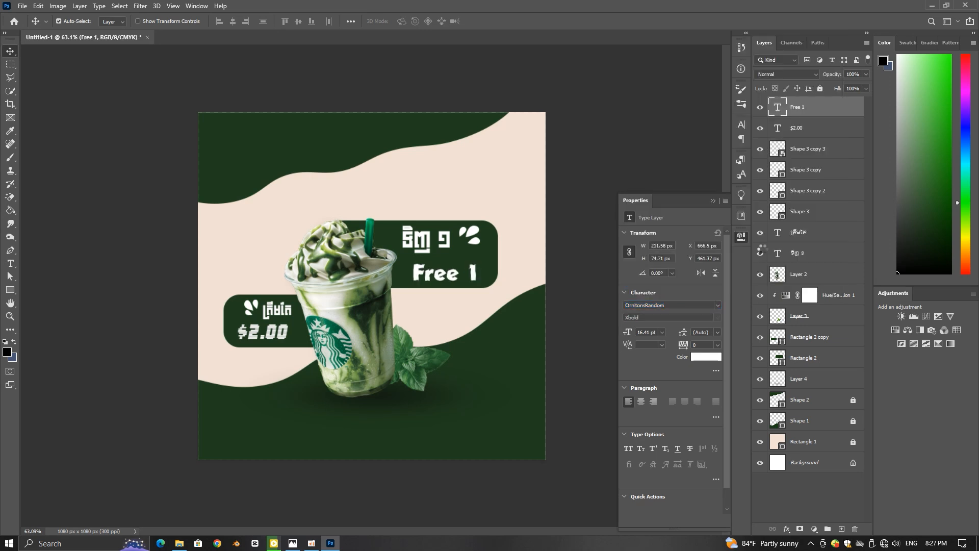
Step: Change the "$2.00" text's font to OrnitonsRandom Xbold
{"action": "left_click", "coordinate": [276, 331]}
{"action": "left_click", "coordinate": [719, 306]}
{"action": "left_click", "coordinate": [714, 26]}
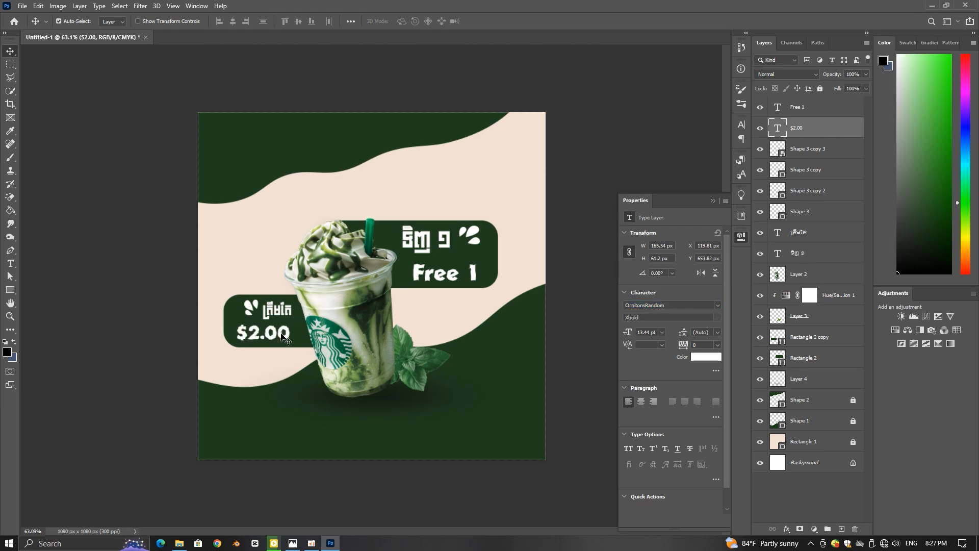
{"action": "scroll", "coordinate": [282, 337], "scroll_direction": "up", "scroll_amount": 2}
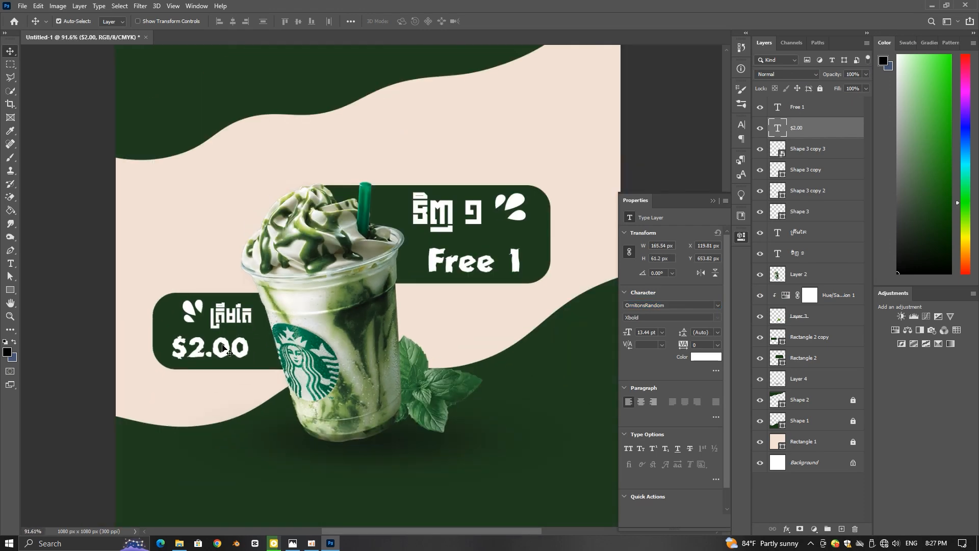
Step: Scale the "$2.00" text down to about 91% and nudge it into place under "ត្រឹមតែ"
{"action": "key", "text": "ctrl+t"}
{"action": "left_click_drag", "start_coordinate": [249, 331], "coordinate": [243, 341]}
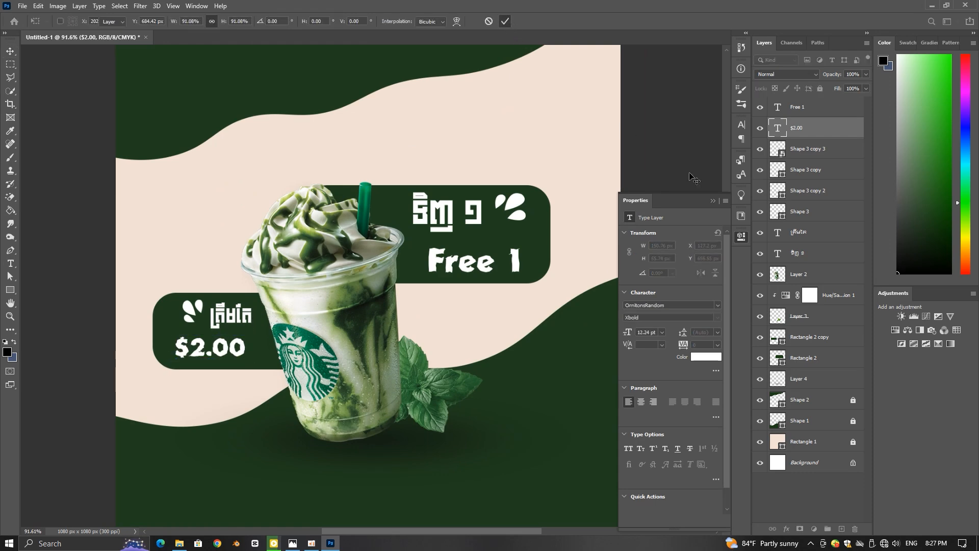
{"action": "key", "text": "Return"}
{"action": "scroll", "coordinate": [250, 352], "scroll_direction": "up", "scroll_amount": 1}
{"action": "left_click_drag", "start_coordinate": [249, 353], "coordinate": [250, 352]}
{"action": "scroll", "coordinate": [250, 352], "scroll_direction": "down", "scroll_amount": 6}
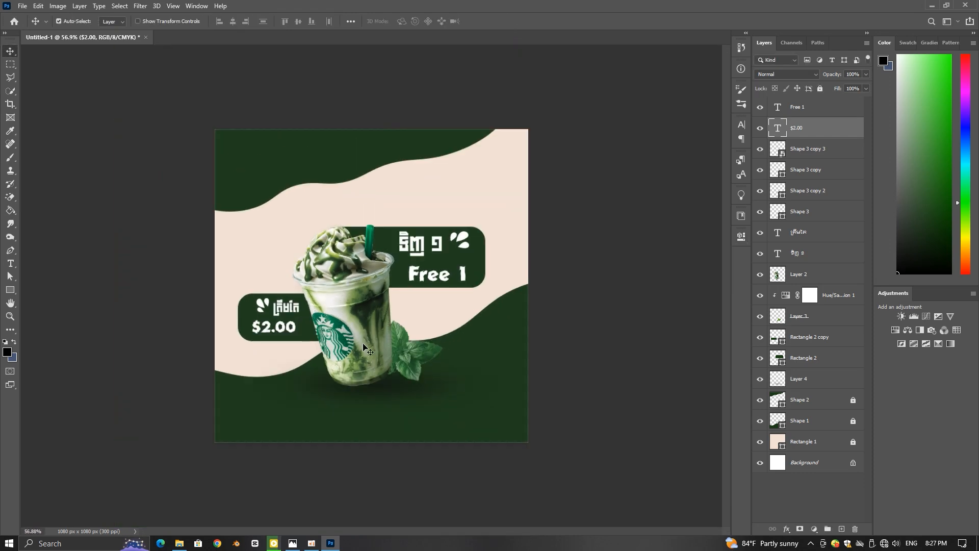
{"action": "left_click", "coordinate": [542, 332]}
Step: Scale the "ទិញ ១" text down slightly inside the upper green badge
{"action": "scroll", "coordinate": [457, 249], "scroll_direction": "up", "scroll_amount": 10}
{"action": "left_click", "coordinate": [472, 228]}
{"action": "key", "text": "ctrl+t"}
{"action": "left_click_drag", "start_coordinate": [495, 175], "coordinate": [489, 204]}
{"action": "left_click", "coordinate": [505, 22]}
{"action": "scroll", "coordinate": [489, 206], "scroll_direction": "down", "scroll_amount": 6}
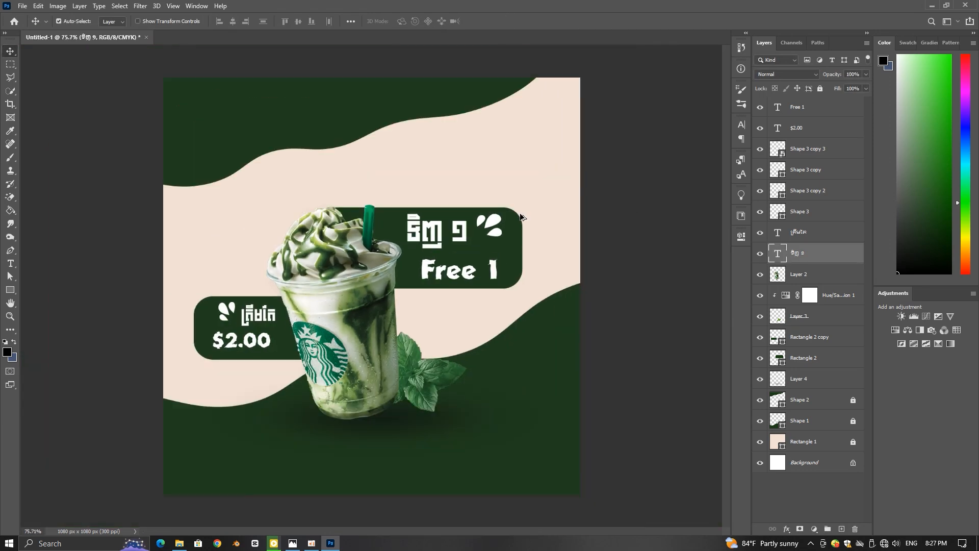
Step: Convert the three teardrop shapes beside "ទិញ ១" into a single smart object
{"action": "scroll", "coordinate": [357, 255], "scroll_direction": "up", "scroll_amount": 5}
{"action": "right_click", "coordinate": [788, 253]}
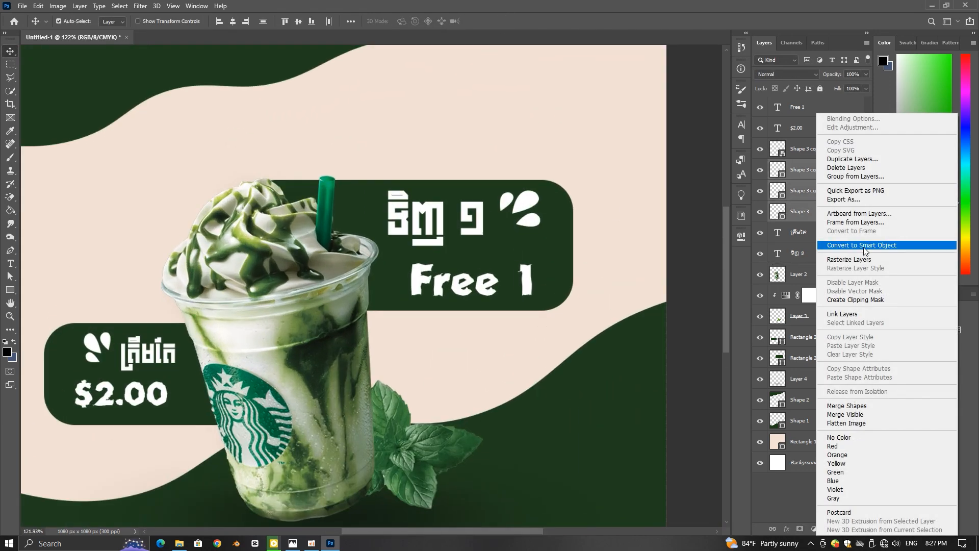
{"action": "left_click", "coordinate": [861, 245]}
{"action": "scroll", "coordinate": [561, 244], "scroll_direction": "down", "scroll_amount": 5}
{"action": "left_click", "coordinate": [597, 271]}
{"action": "scroll", "coordinate": [597, 272], "scroll_direction": "down", "scroll_amount": 2}
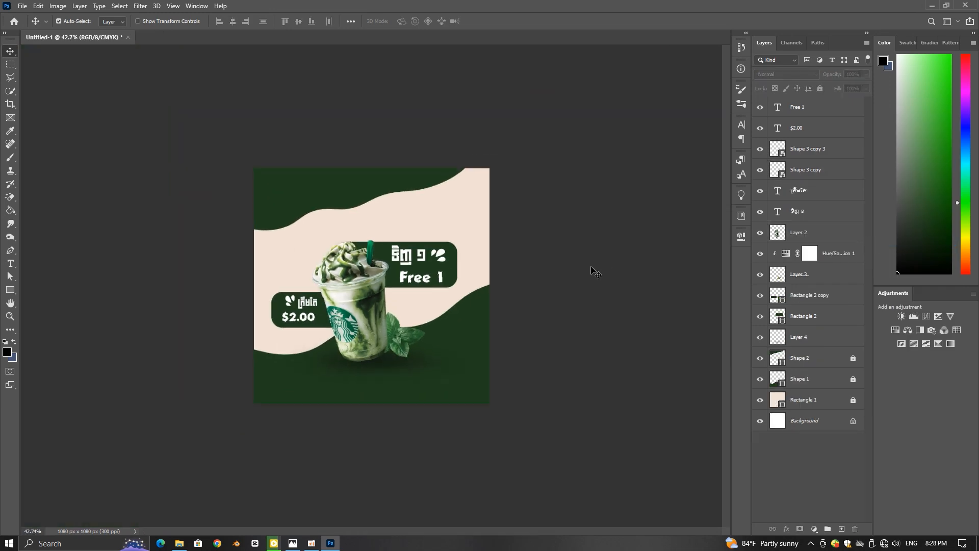
Step: Retype the "Free 1" text in capitals as "FREE 1"
{"action": "scroll", "coordinate": [443, 277], "scroll_direction": "up", "scroll_amount": 4}
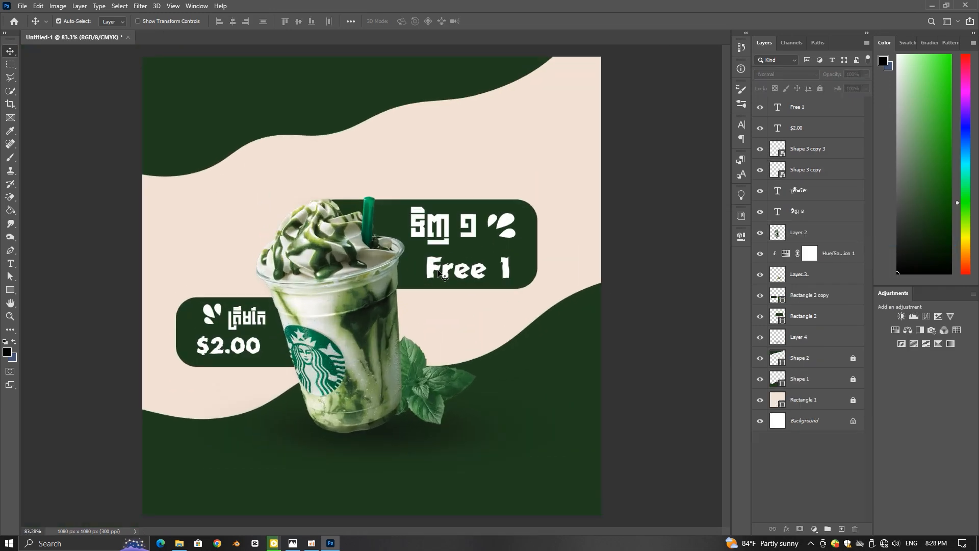
{"action": "left_click", "coordinate": [10, 263]}
{"action": "left_click_drag", "start_coordinate": [441, 269], "coordinate": [483, 270]}
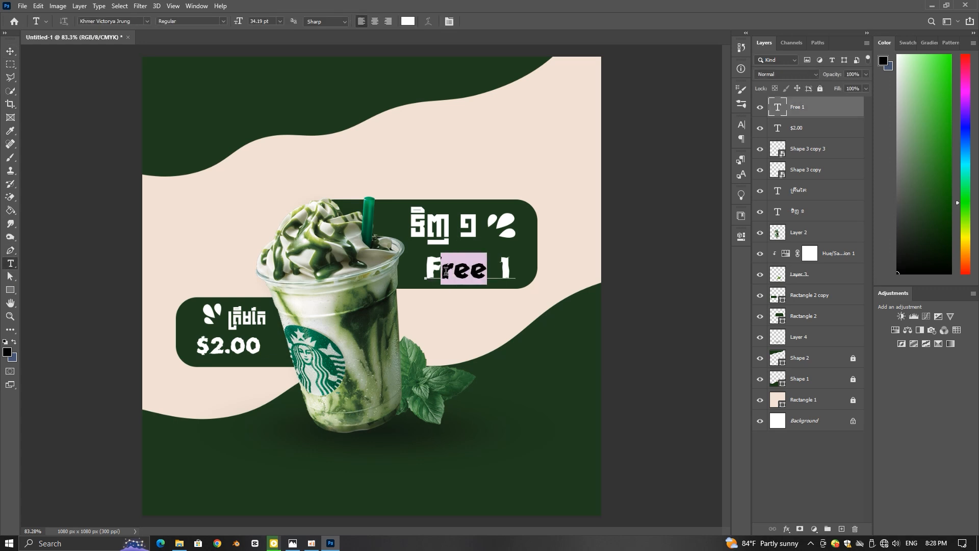
{"action": "type", "text": "REE"}
{"action": "left_click", "coordinate": [449, 313]}
{"action": "left_click", "coordinate": [465, 268]}
{"action": "left_click", "coordinate": [428, 312]}
{"action": "scroll", "coordinate": [317, 296], "scroll_direction": "down", "scroll_amount": 3}
Step: Open the lion logo image lion.png from the "All logo" folder inside "illustartor lerning" on DATAs (D:)
{"action": "left_click", "coordinate": [23, 6]}
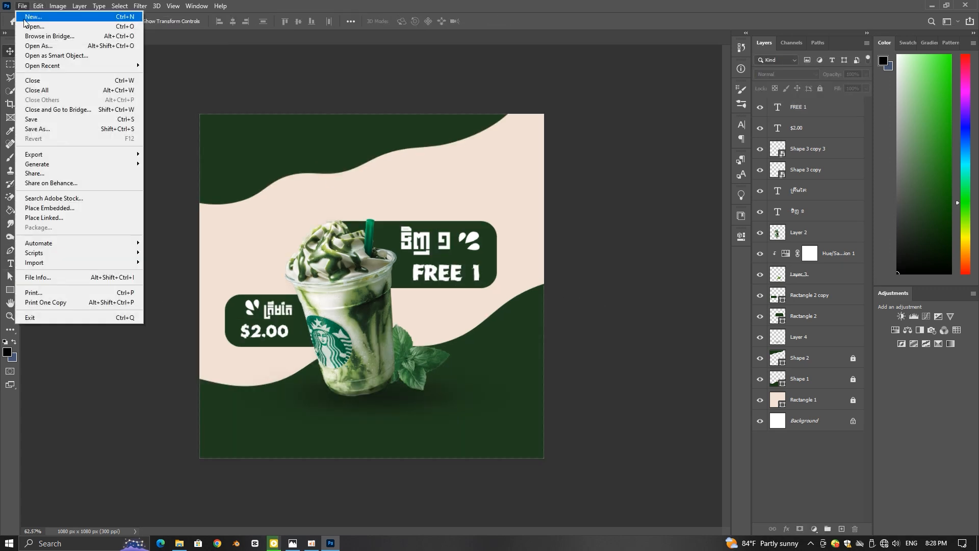
{"action": "left_click", "coordinate": [28, 26]}
{"action": "left_click", "coordinate": [92, 305]}
{"action": "double_click", "coordinate": [224, 159]}
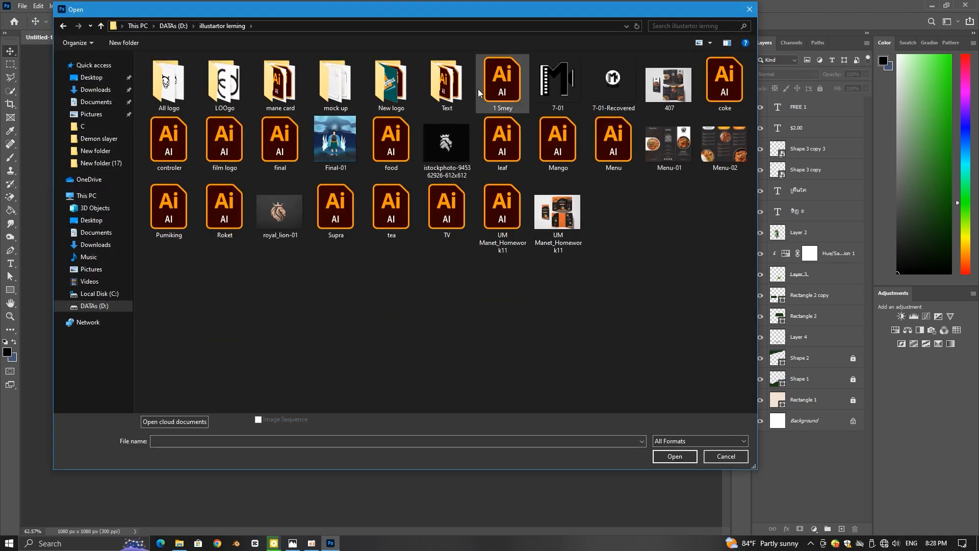
{"action": "double_click", "coordinate": [390, 82]}
{"action": "left_click", "coordinate": [63, 26]}
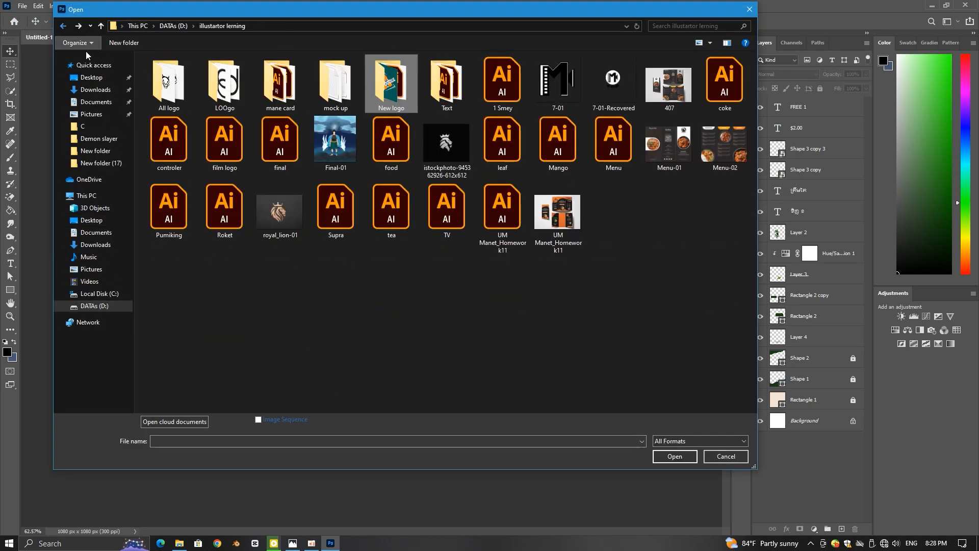
{"action": "double_click", "coordinate": [225, 81]}
{"action": "double_click", "coordinate": [503, 204]}
Step: Copy the lion logo into the poster and scale it down in the upper-left green area
{"action": "left_click_drag", "start_coordinate": [352, 283], "coordinate": [297, 152]}
{"action": "key", "text": "ctrl+t"}
{"action": "left_click_drag", "start_coordinate": [480, 437], "coordinate": [241, 147]}
{"action": "key", "text": "Return"}
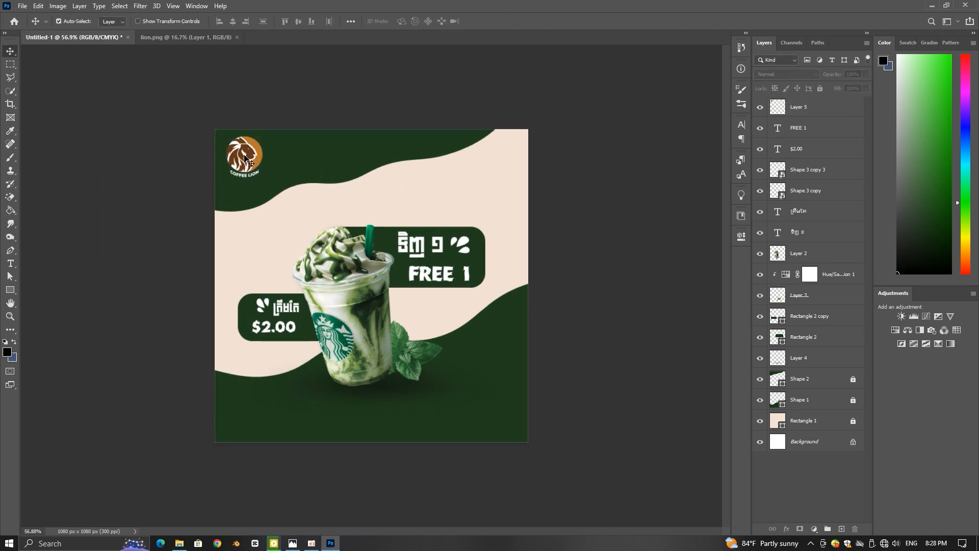
Step: Enlarge the Coffee Lion logo slightly within the poster's upper-left green wave
{"action": "scroll", "coordinate": [260, 168], "scroll_direction": "down", "scroll_amount": 3}
{"action": "key", "text": "ctrl+t"}
{"action": "left_click_drag", "start_coordinate": [302, 183], "coordinate": [272, 172]}
{"action": "key", "text": "Return"}
{"action": "left_click", "coordinate": [551, 78]}
{"action": "scroll", "coordinate": [551, 79], "scroll_direction": "up", "scroll_amount": 3}
{"action": "scroll", "coordinate": [272, 172], "scroll_direction": "down", "scroll_amount": 4}
{"action": "left_click", "coordinate": [576, 294]}
{"action": "scroll", "coordinate": [576, 294], "scroll_direction": "up", "scroll_amount": 4}
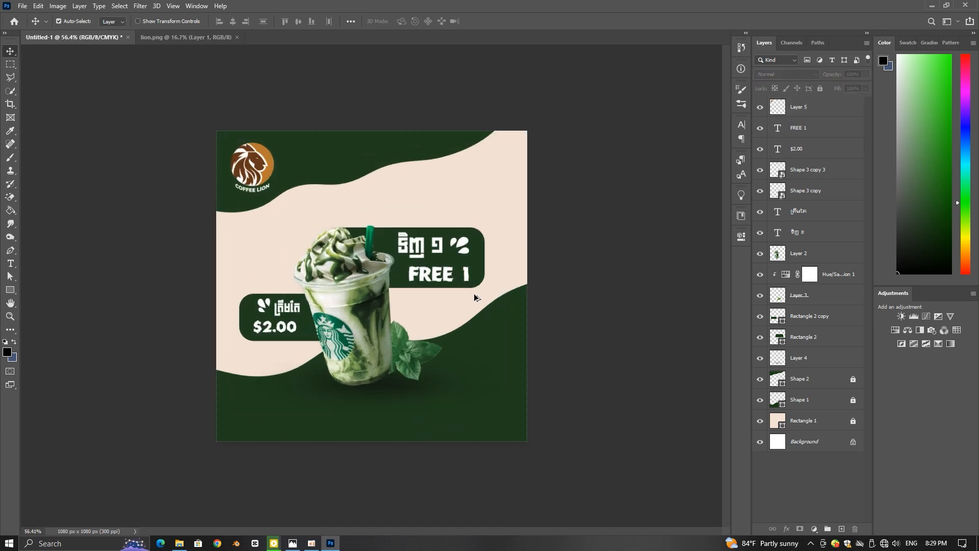
Step: Draw a rounded rectangle of about 239 × 52 px with 26 px corners near the poster's bottom edge, filled with the logo's orange
{"action": "left_click", "coordinate": [10, 289]}
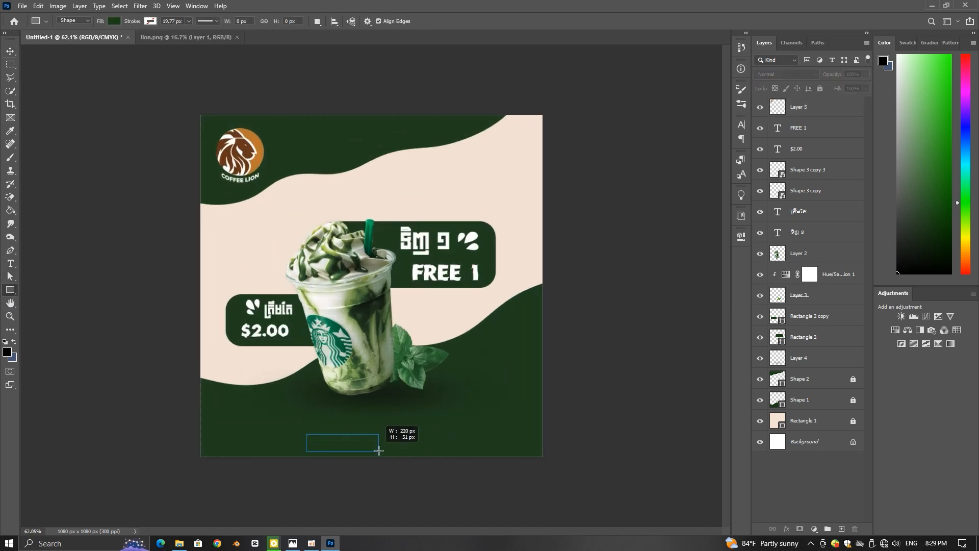
{"action": "left_click_drag", "start_coordinate": [379, 450], "coordinate": [382, 451]}
{"action": "left_click", "coordinate": [630, 264]}
{"action": "left_click", "coordinate": [758, 284]}
{"action": "left_click", "coordinate": [258, 148]}
{"action": "left_click", "coordinate": [804, 217]}
{"action": "left_click", "coordinate": [13, 54]}
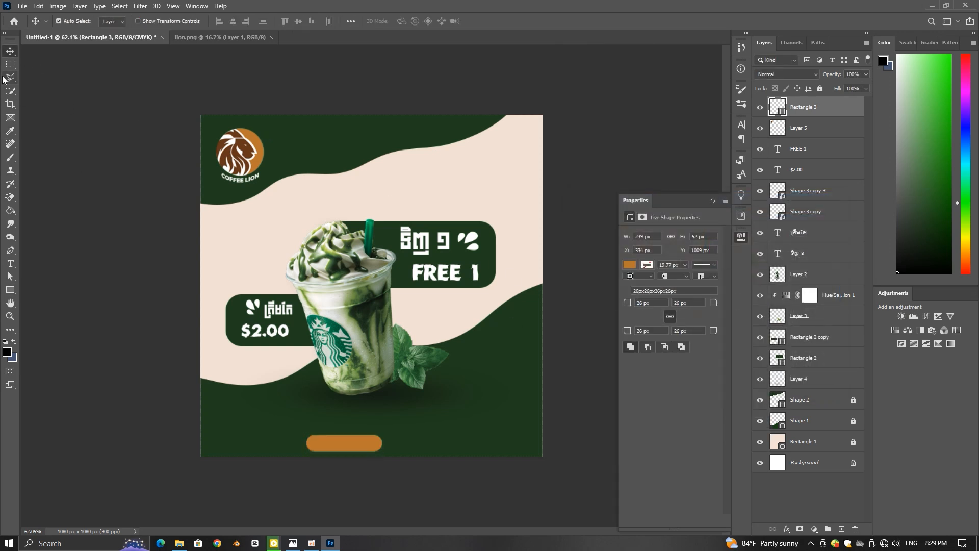
Step: Add the text "order now" above the orange rounded rectangle and set it in all caps
{"action": "left_click", "coordinate": [11, 263]}
{"action": "left_click", "coordinate": [338, 418]}
{"action": "type", "text": "order now"}
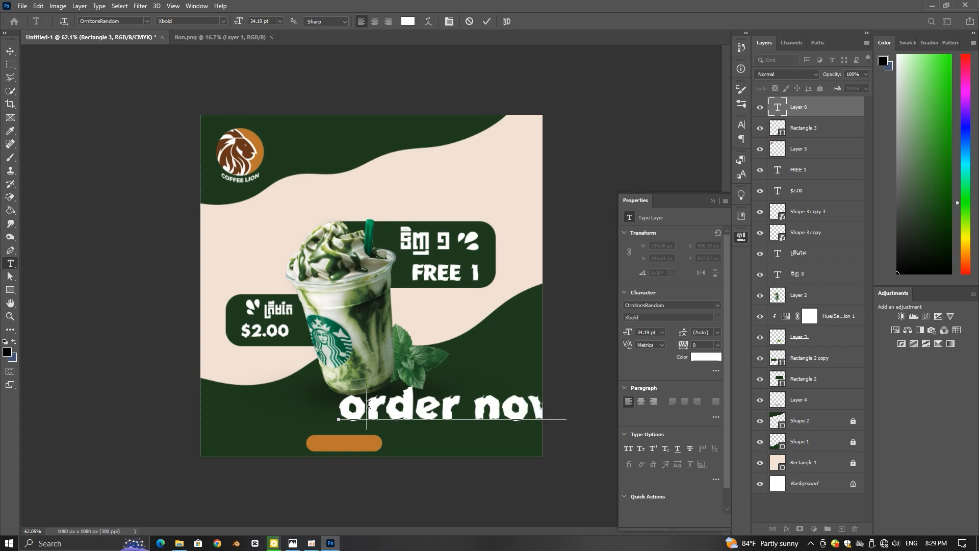
{"action": "left_click", "coordinate": [11, 55]}
{"action": "left_click", "coordinate": [628, 448]}
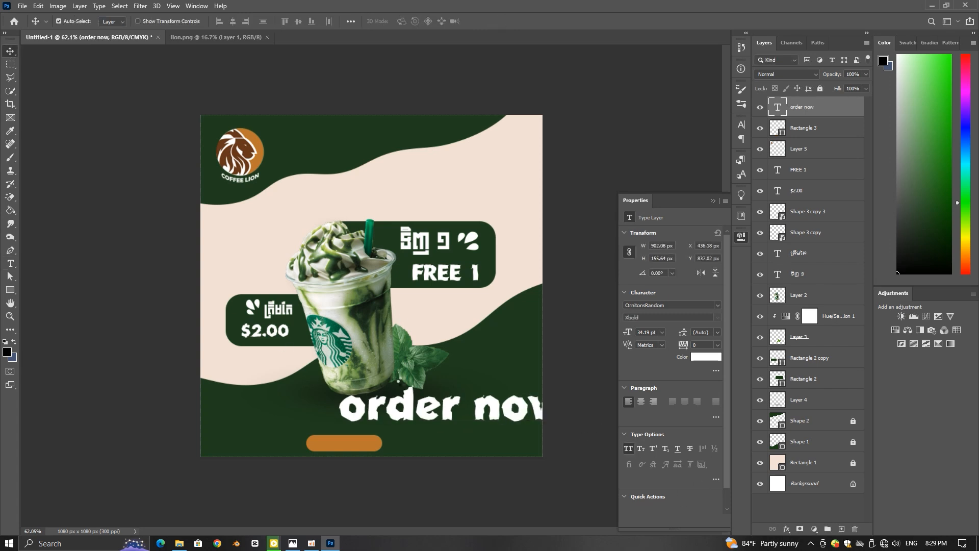
Step: Scale the "ORDER NOW" text to about 23% and center it on the orange rounded rectangle
{"action": "scroll", "coordinate": [459, 403], "scroll_direction": "down", "scroll_amount": 2}
{"action": "left_click_drag", "start_coordinate": [460, 384], "coordinate": [378, 382]}
{"action": "key", "text": "ctrl+t"}
{"action": "left_click_drag", "start_coordinate": [498, 397], "coordinate": [375, 410]}
{"action": "scroll", "coordinate": [375, 410], "scroll_direction": "up", "scroll_amount": 5}
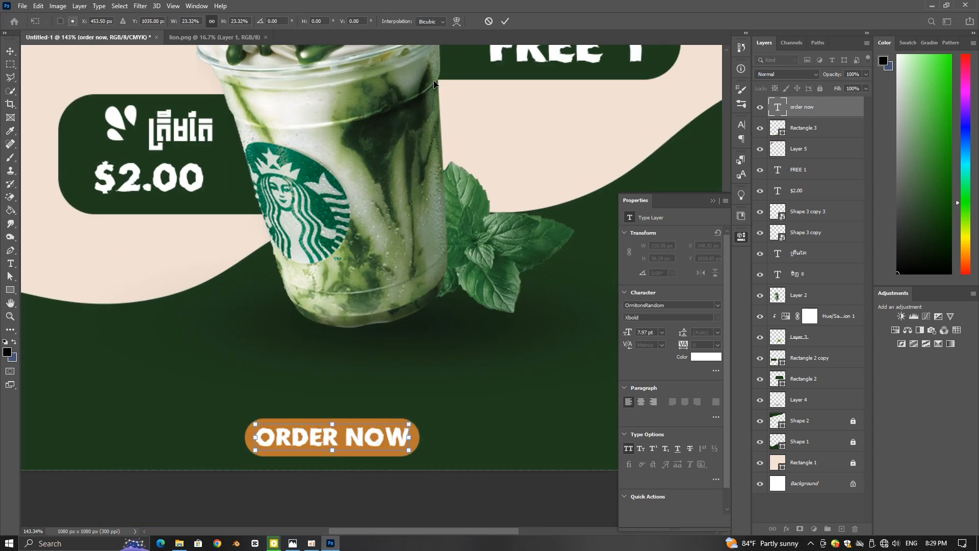
{"action": "scroll", "coordinate": [340, 474], "scroll_direction": "down", "scroll_amount": 4}
Step: Scale the "ORDER NOW" text down slightly more to leave a margin inside the orange rectangle
{"action": "scroll", "coordinate": [336, 470], "scroll_direction": "up", "scroll_amount": 4}
{"action": "key", "text": "ctrl+t"}
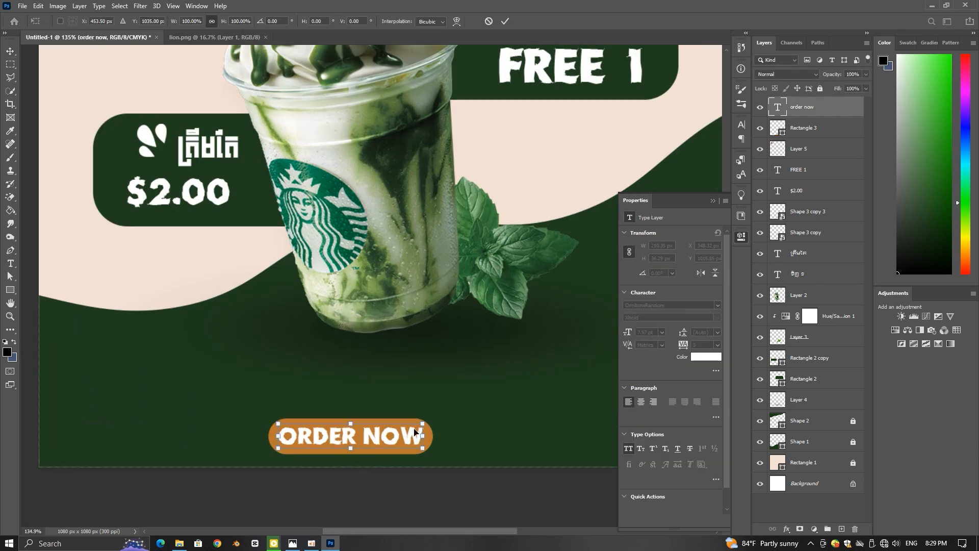
{"action": "left_click_drag", "start_coordinate": [422, 423], "coordinate": [428, 382]}
{"action": "key", "text": "Return"}
{"action": "scroll", "coordinate": [339, 489], "scroll_direction": "down", "scroll_amount": 3}
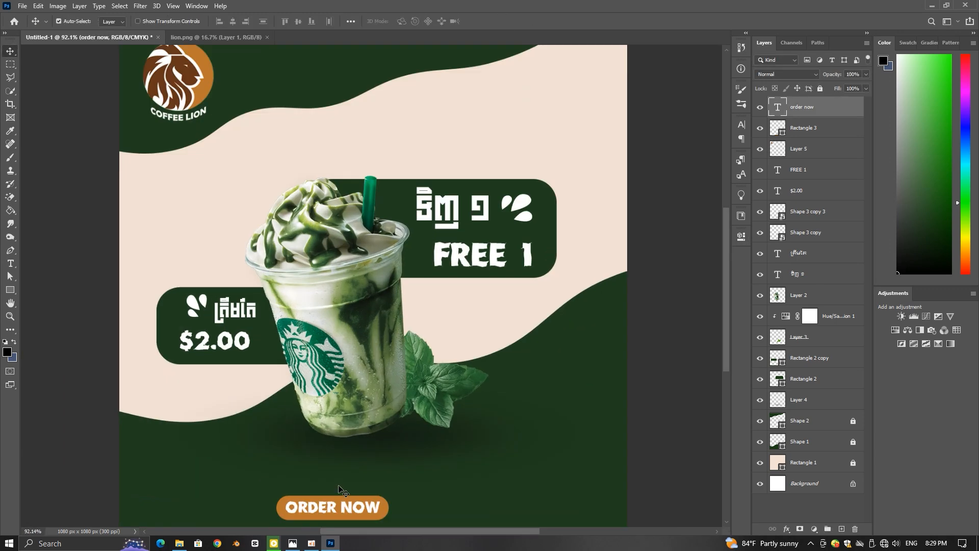
{"action": "scroll", "coordinate": [330, 507], "scroll_direction": "down", "scroll_amount": 1}
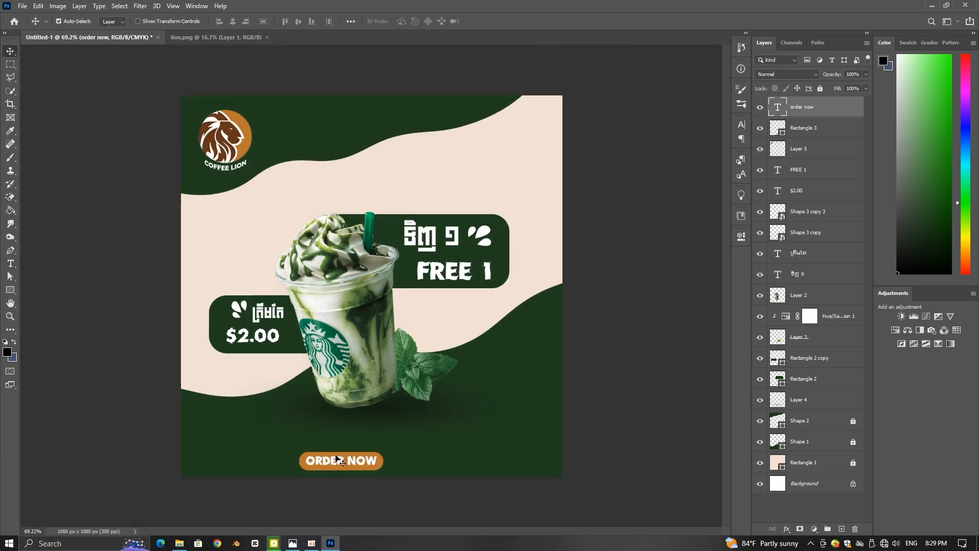
Step: Move the "ORDER NOW" text and its orange rectangle to the poster's bottom-left corner and scale both to about 75%
{"action": "left_click", "coordinate": [335, 458], "text": "ctrl+shift"}
{"action": "left_click_drag", "start_coordinate": [335, 459], "coordinate": [264, 454]}
{"action": "key", "text": "ctrl+t"}
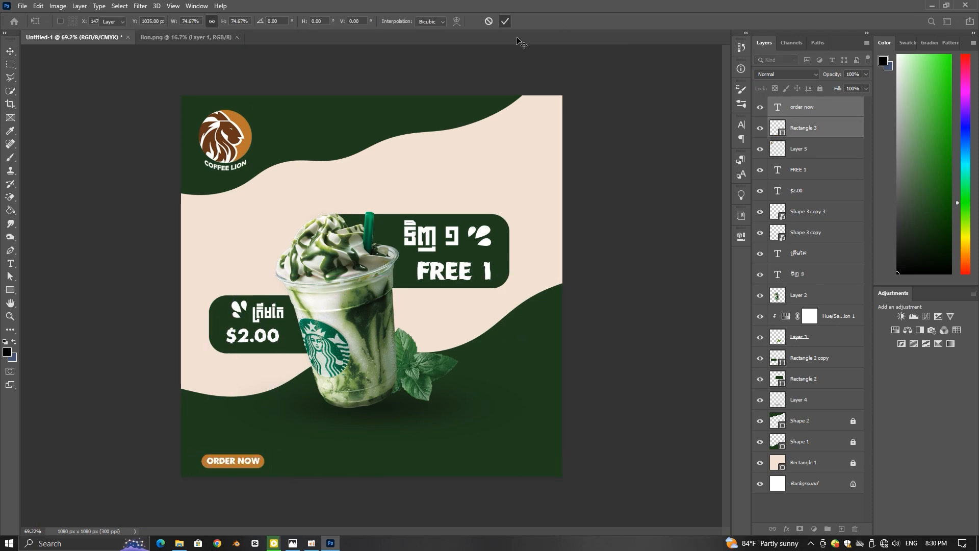
{"action": "left_click", "coordinate": [530, 64]}
Step: Shift the "ORDER NOW" text and its rectangle together about 27 px closer to the poster's left edge
{"action": "scroll", "coordinate": [300, 367], "scroll_direction": "up", "scroll_amount": 3}
{"action": "left_click", "coordinate": [247, 332]}
{"action": "left_click", "coordinate": [240, 341], "text": "shift"}
{"action": "left_click_drag", "start_coordinate": [242, 332], "coordinate": [220, 328]}
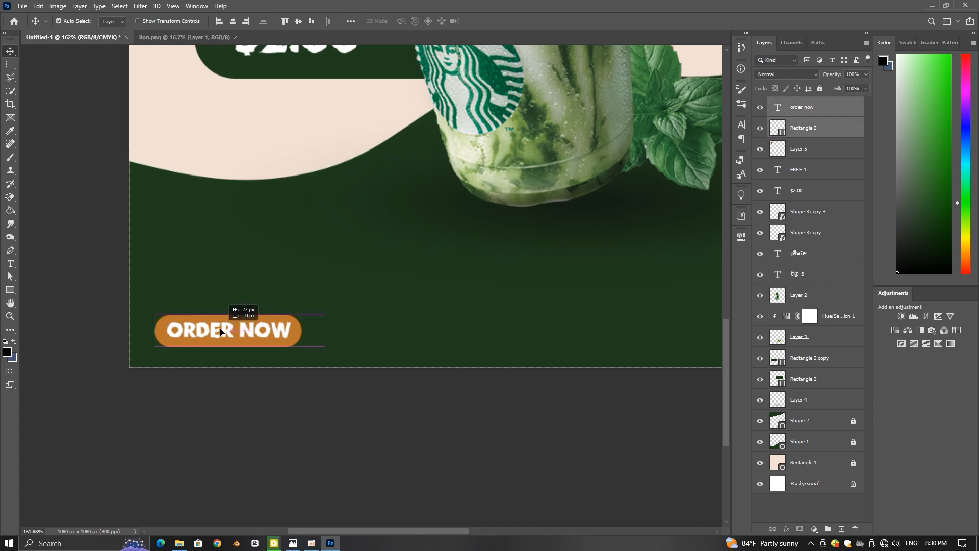
{"action": "key", "text": "ctrl+0"}
{"action": "left_click", "coordinate": [449, 396]}
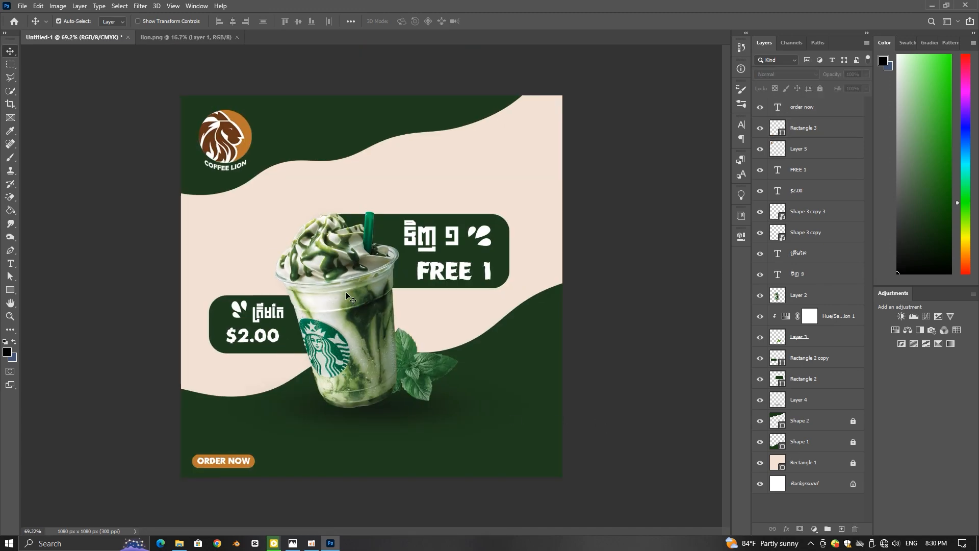
Step: Open the icon images 003dfff2, Facebook-Logosu, vecteezy 111 and White_envelope_ together from the Desktop folder C
{"action": "left_click", "coordinate": [23, 5]}
{"action": "left_click", "coordinate": [31, 26]}
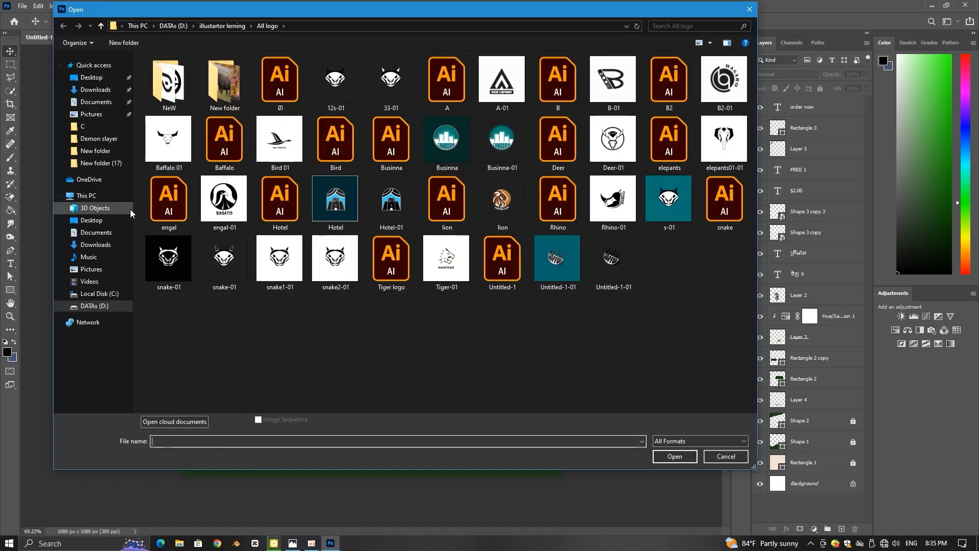
{"action": "left_click", "coordinate": [94, 220]}
{"action": "double_click", "coordinate": [169, 82]}
{"action": "left_click", "coordinate": [169, 82]}
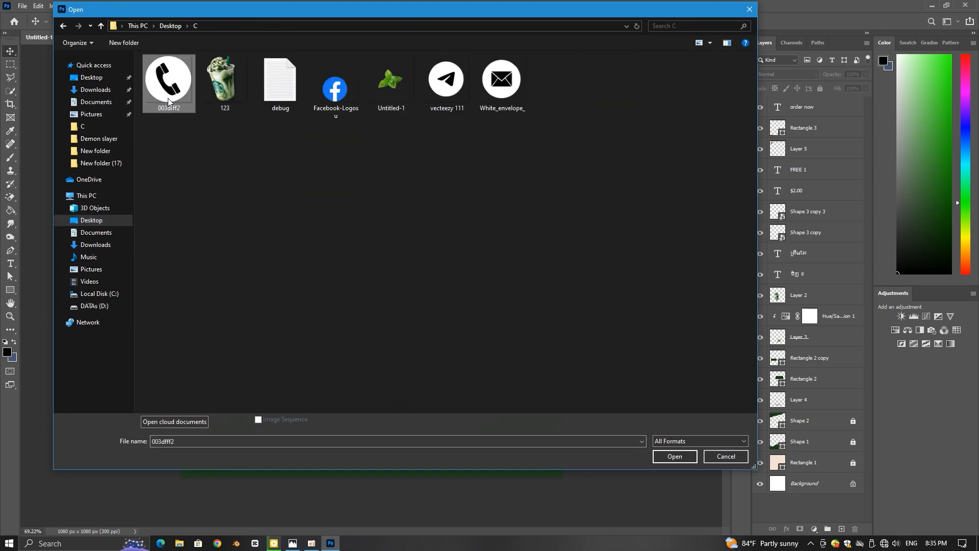
{"action": "left_click", "coordinate": [335, 88], "text": "ctrl"}
{"action": "left_click", "coordinate": [446, 82], "text": "ctrl"}
{"action": "left_click", "coordinate": [501, 81], "text": "ctrl"}
{"action": "left_click", "coordinate": [674, 456]}
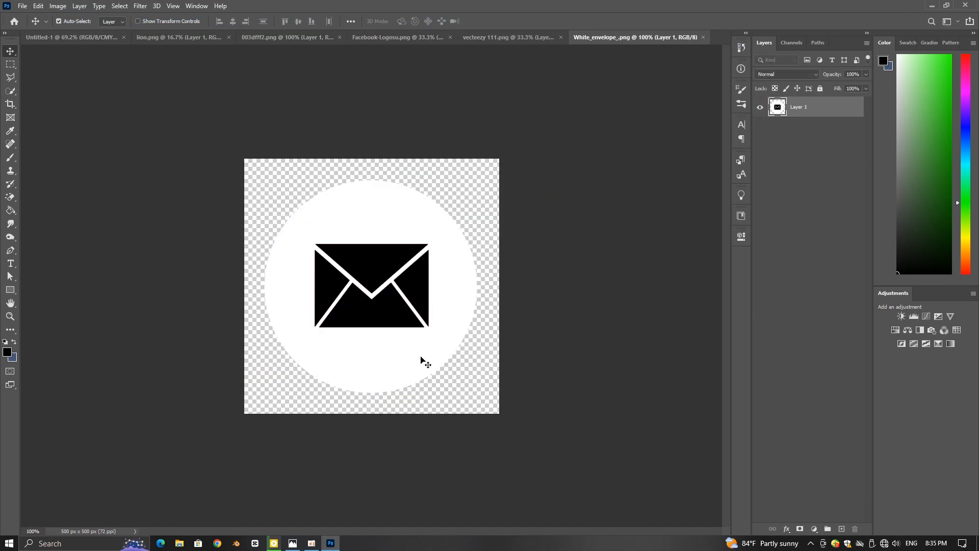
Step: Close lion.png, then copy the phone icon into the poster and scale it to about 42% beside the mint leaves
{"action": "left_click", "coordinate": [161, 38]}
{"action": "left_click", "coordinate": [228, 38]}
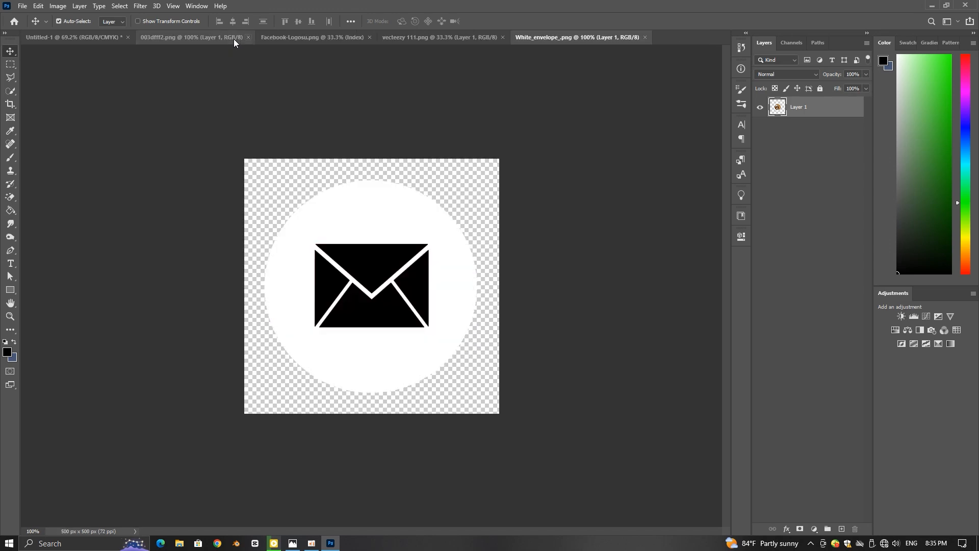
{"action": "left_click", "coordinate": [222, 39]}
{"action": "left_click", "coordinate": [116, 40]}
{"action": "left_click", "coordinate": [211, 39]}
{"action": "left_click_drag", "start_coordinate": [347, 270], "coordinate": [438, 412]}
{"action": "key", "text": "ctrl+t"}
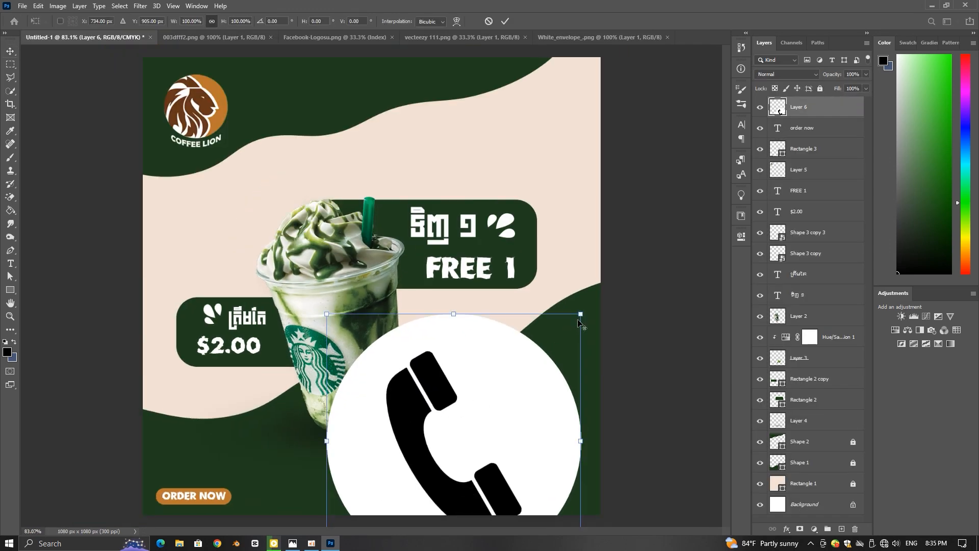
{"action": "left_click_drag", "start_coordinate": [581, 314], "coordinate": [509, 437]}
{"action": "left_click_drag", "start_coordinate": [468, 435], "coordinate": [559, 368]}
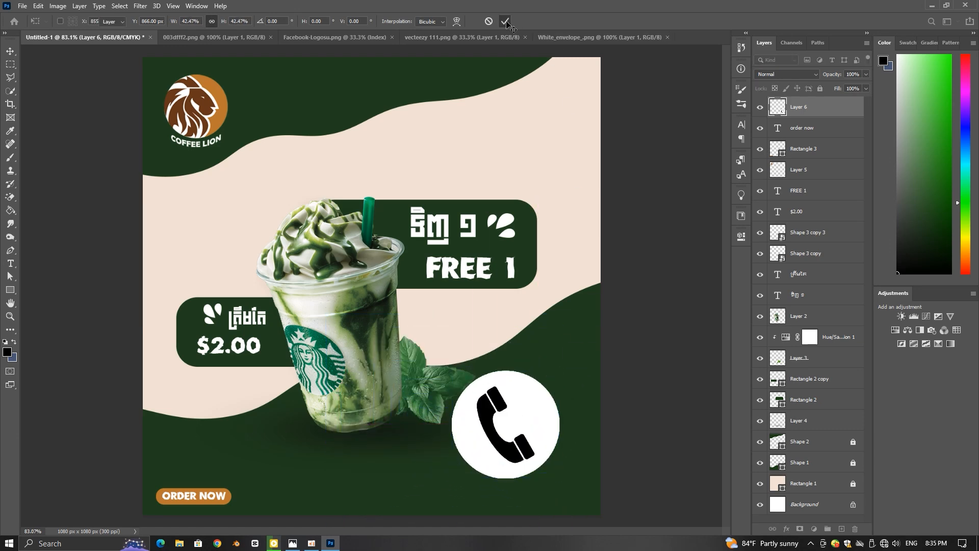
{"action": "left_click", "coordinate": [506, 22]}
Step: Fill the phone icon's white circle with the orange sampled from the "ORDER NOW" button
{"action": "scroll", "coordinate": [520, 376], "scroll_direction": "up", "scroll_amount": 3}
{"action": "scroll", "coordinate": [521, 374], "scroll_direction": "down", "scroll_amount": 2}
{"action": "left_click", "coordinate": [8, 352]}
{"action": "left_click", "coordinate": [158, 501]}
{"action": "left_click", "coordinate": [809, 217]}
{"action": "left_click", "coordinate": [10, 210]}
{"action": "left_click", "coordinate": [466, 400]}
Step: Fill the black handset of the phone icon with white (ffffff)
{"action": "left_click", "coordinate": [14, 358]}
{"action": "type", "text": "ffffff"}
{"action": "left_click", "coordinate": [782, 218]}
{"action": "left_click", "coordinate": [15, 342]}
{"action": "left_click", "coordinate": [495, 413]}
{"action": "left_click", "coordinate": [527, 455]}
Step: Scale the phone icon down to a small badge near the poster's bottom edge, to the right of center
{"action": "key", "text": "v"}
{"action": "key", "text": "ctrl+t"}
{"action": "left_click_drag", "start_coordinate": [563, 370], "coordinate": [480, 503]}
{"action": "left_click", "coordinate": [504, 21]}
{"action": "scroll", "coordinate": [493, 431], "scroll_direction": "up", "scroll_amount": 3}
{"action": "left_click_drag", "start_coordinate": [493, 431], "coordinate": [548, 274]}
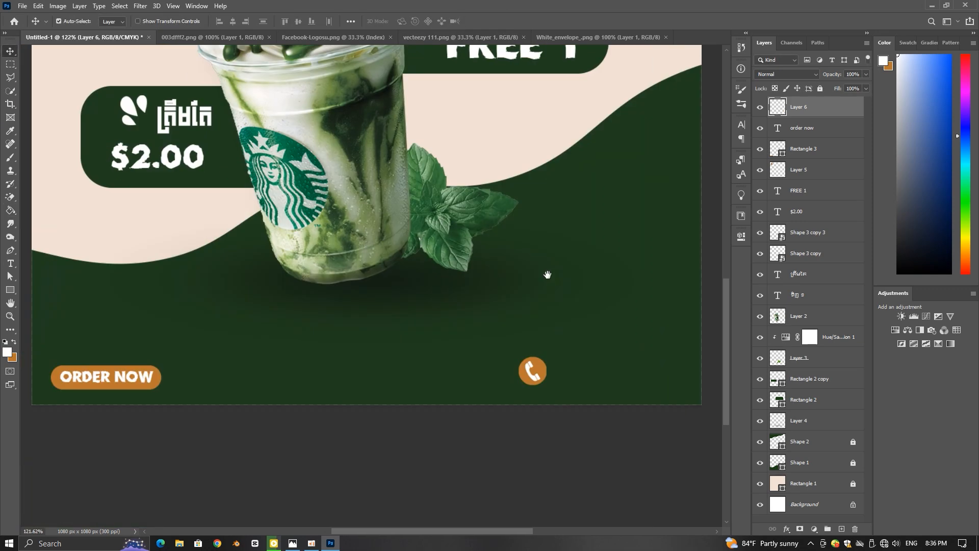
Step: Reduce the phone icon slightly more and line it up with the height of the "ORDER NOW" button
{"action": "key", "text": "ctrl+t"}
{"action": "left_click_drag", "start_coordinate": [546, 357], "coordinate": [525, 377]}
{"action": "left_click", "coordinate": [506, 22]}
{"action": "left_click", "coordinate": [517, 381]}
{"action": "scroll", "coordinate": [516, 378], "scroll_direction": "down", "scroll_amount": 3}
{"action": "scroll", "coordinate": [531, 371], "scroll_direction": "up", "scroll_amount": 3}
{"action": "key", "text": "ctrl+t"}
{"action": "left_click", "coordinate": [505, 22]}
{"action": "scroll", "coordinate": [516, 370], "scroll_direction": "down", "scroll_amount": 3}
Step: Select the Facebook logo in Facebook-Logosu.png with a rectangular marquee and copy it into the poster
{"action": "left_click", "coordinate": [239, 40]}
{"action": "left_click", "coordinate": [326, 39]}
{"action": "scroll", "coordinate": [362, 237], "scroll_direction": "down", "scroll_amount": 3}
{"action": "left_click", "coordinate": [11, 64]}
{"action": "left_click_drag", "start_coordinate": [145, 140], "coordinate": [544, 434]}
{"action": "left_click", "coordinate": [11, 53]}
{"action": "mouse_move", "coordinate": [315, 208]}
{"action": "left_mouse_down"}
{"action": "mouse_move", "coordinate": [105, 38]}
{"action": "mouse_move", "coordinate": [436, 368]}
{"action": "left_mouse_up"}
{"action": "scroll", "coordinate": [437, 367], "scroll_direction": "down", "scroll_amount": 1}
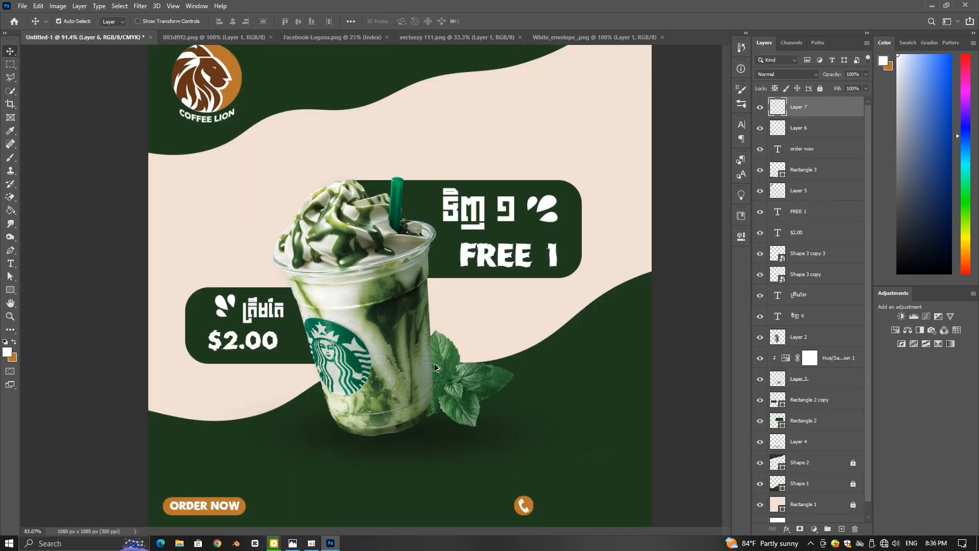
{"action": "scroll", "coordinate": [436, 368], "scroll_direction": "down", "scroll_amount": 2}
Step: Scale the Facebook logo to about 28.5% and move it over the cup
{"action": "key", "text": "ctrl+t"}
{"action": "left_click_drag", "start_coordinate": [197, 204], "coordinate": [459, 459]}
{"action": "left_click_drag", "start_coordinate": [538, 474], "coordinate": [326, 237]}
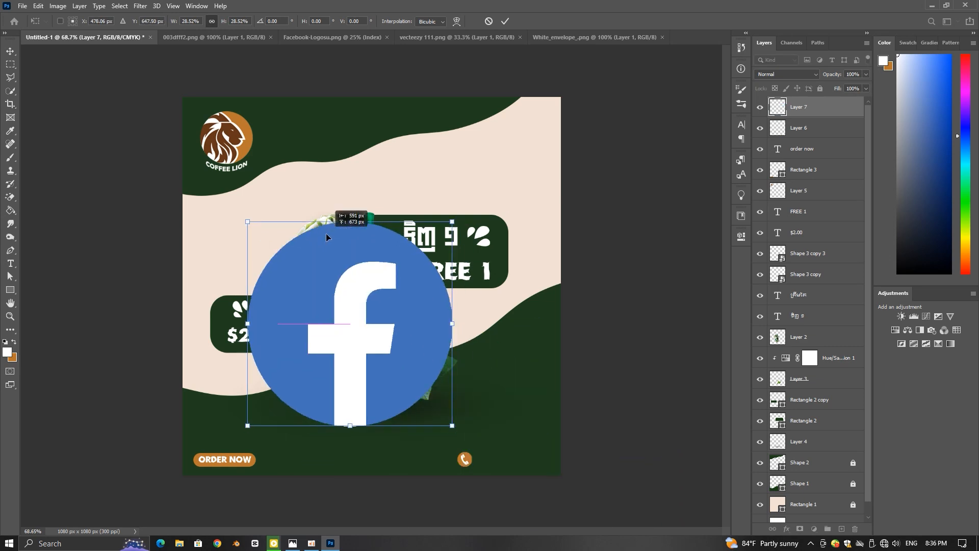
{"action": "left_click", "coordinate": [508, 21]}
Step: Fill the Facebook logo's blue circle with the same orange as the phone icon
{"action": "left_click", "coordinate": [306, 307]}
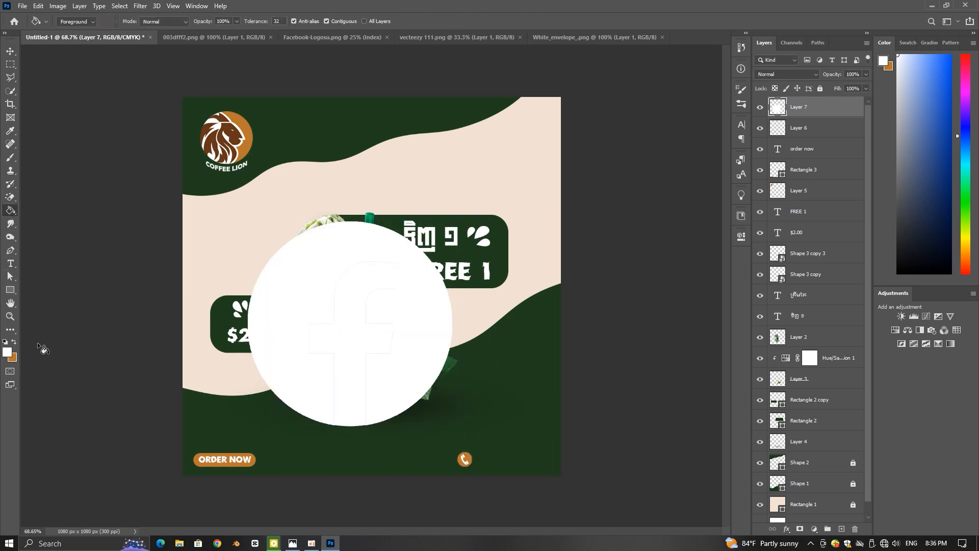
{"action": "key", "text": "ctrl+z"}
{"action": "left_click", "coordinate": [13, 341]}
{"action": "left_click", "coordinate": [306, 306]}
Step: Scale the Facebook icon down to match the phone icon, place it directly beside it, and close 003dfff2.png
{"action": "left_click", "coordinate": [11, 52]}
{"action": "key", "text": "ctrl+t"}
{"action": "left_click_drag", "start_coordinate": [248, 221], "coordinate": [527, 509]}
{"action": "left_click", "coordinate": [505, 23]}
{"action": "scroll", "coordinate": [369, 316], "scroll_direction": "up", "scroll_amount": 3}
{"action": "key", "text": "ctrl+t"}
{"action": "left_click", "coordinate": [505, 21]}
{"action": "left_click", "coordinate": [234, 39]}
{"action": "left_click", "coordinate": [270, 38]}
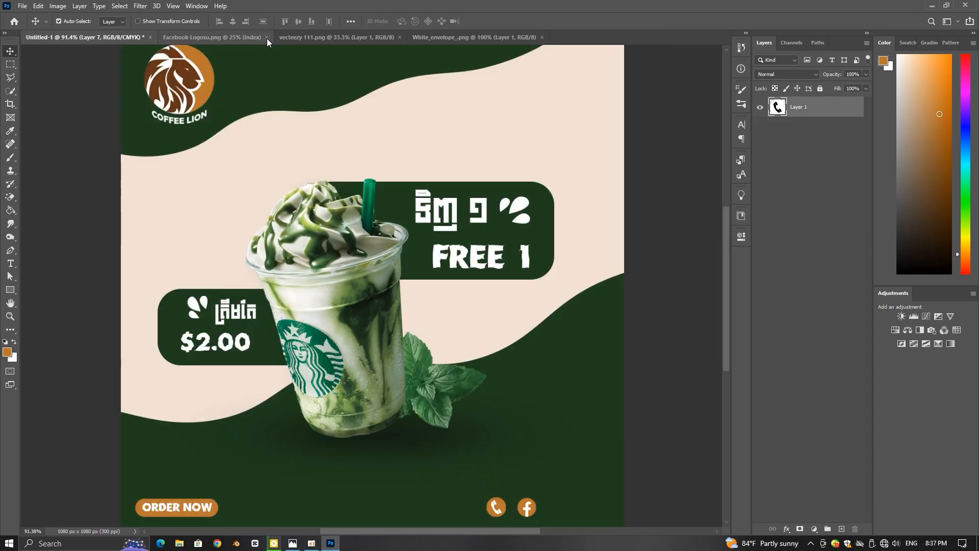
Step: Close the Facebook logo file, copy the Telegram icon from vecteezy 111.png into the poster, and scale it down over the cup
{"action": "left_click", "coordinate": [255, 39]}
{"action": "left_click", "coordinate": [267, 38]}
{"action": "left_click", "coordinate": [259, 38]}
{"action": "left_click_drag", "start_coordinate": [257, 73], "coordinate": [405, 324]}
{"action": "key", "text": "ctrl+t"}
{"action": "left_click_drag", "start_coordinate": [192, 120], "coordinate": [322, 247]}
{"action": "left_click", "coordinate": [505, 21]}
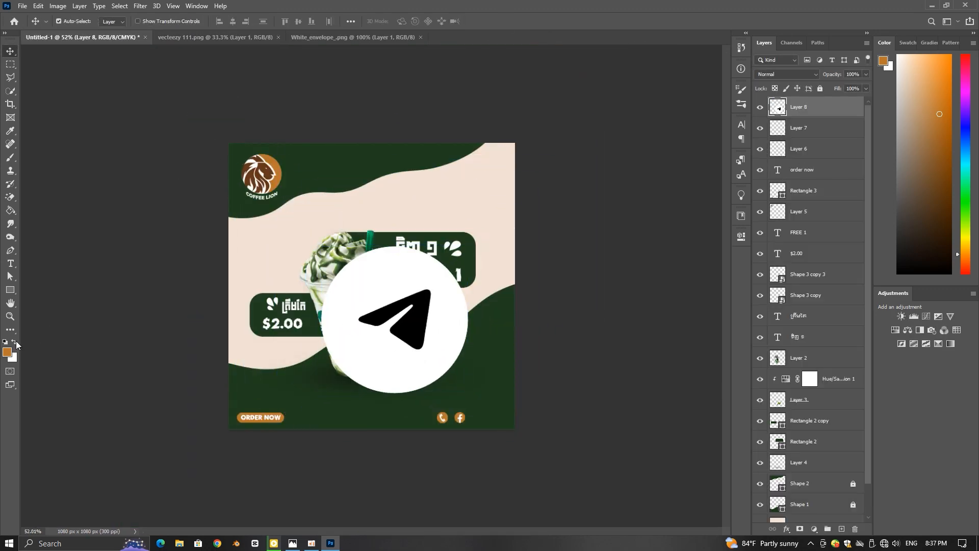
Step: Fill the Telegram icon's circle with the same orange as the other icons and its paper plane with white
{"action": "left_click", "coordinate": [9, 210]}
{"action": "left_click", "coordinate": [363, 284]}
{"action": "key", "text": "x"}
{"action": "left_click", "coordinate": [412, 316]}
Step: Scale the Telegram icon to about 7.2%, place it directly beside the Facebook icon, and close vecteezy 111.png
{"action": "key", "text": "v"}
{"action": "scroll", "coordinate": [487, 306], "scroll_direction": "up", "scroll_amount": 4}
{"action": "key", "text": "ctrl+t"}
{"action": "left_click_drag", "start_coordinate": [300, 225], "coordinate": [373, 351]}
{"action": "left_click_drag", "start_coordinate": [412, 338], "coordinate": [534, 481]}
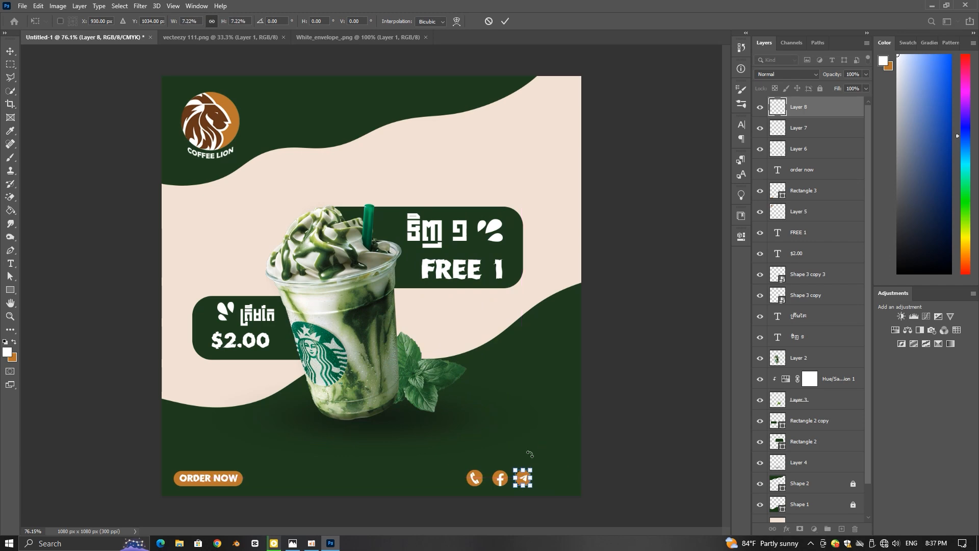
{"action": "left_click", "coordinate": [504, 22]}
{"action": "left_click", "coordinate": [284, 37]}
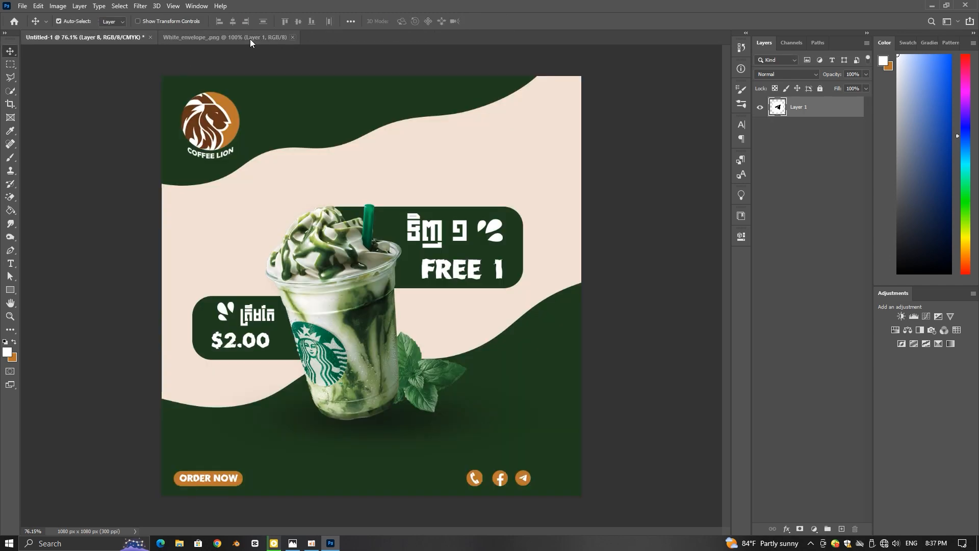
Step: In White_envelope_.png, fill the circle with the icon orange and every section of the envelope with white
{"action": "left_click", "coordinate": [259, 39]}
{"action": "left_click", "coordinate": [10, 211]}
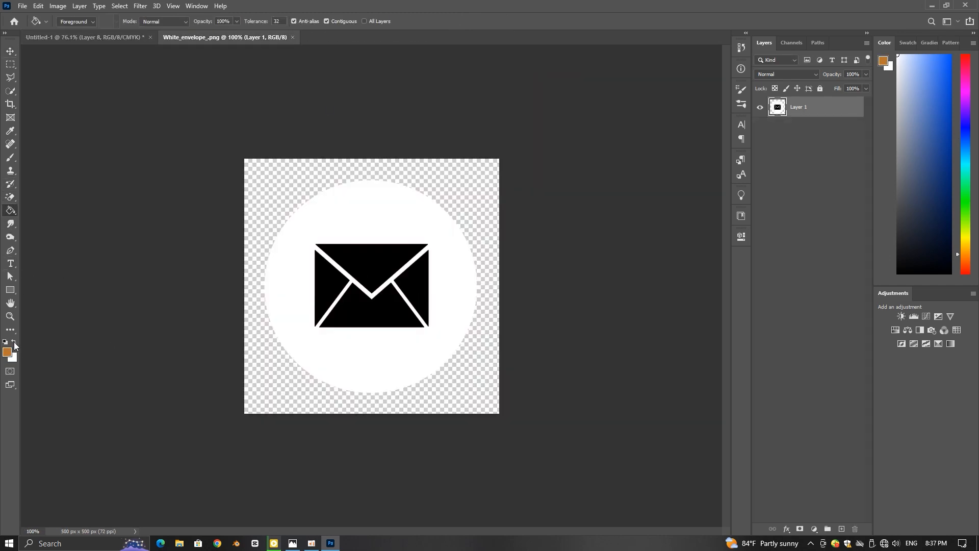
{"action": "left_click", "coordinate": [306, 324]}
{"action": "left_click", "coordinate": [14, 342]}
{"action": "left_click", "coordinate": [357, 317]}
{"action": "left_click", "coordinate": [325, 281]}
{"action": "left_click", "coordinate": [372, 257]}
{"action": "left_click", "coordinate": [416, 285]}
Step: Copy the envelope icon into the poster, scale it down to icon size, and place it beside the Telegram icon
{"action": "key", "text": "v"}
{"action": "left_click_drag", "start_coordinate": [396, 268], "coordinate": [494, 420]}
{"action": "key", "text": "ctrl+t"}
{"action": "left_click_drag", "start_coordinate": [403, 343], "coordinate": [347, 252]}
{"action": "scroll", "coordinate": [482, 427], "scroll_direction": "up", "scroll_amount": 3}
{"action": "left_click_drag", "start_coordinate": [383, 291], "coordinate": [479, 338]}
{"action": "key", "text": "Return"}
Step: Scale the Facebook icon to about 106%, slightly enlarge the Telegram icon to match the phone icon, and shift the Facebook icon toward the phone icon
{"action": "scroll", "coordinate": [485, 357], "scroll_direction": "up", "scroll_amount": 5}
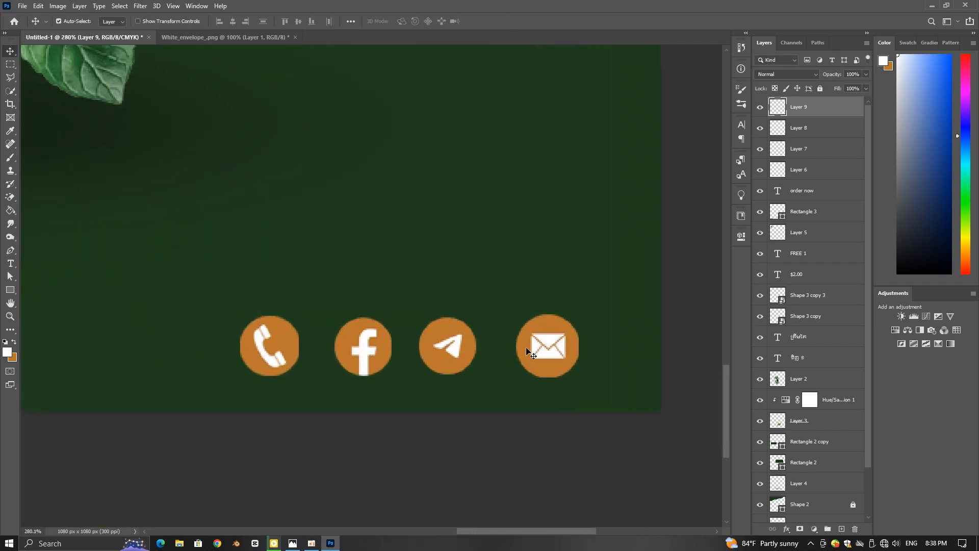
{"action": "left_click_drag", "start_coordinate": [365, 355], "coordinate": [359, 356]}
{"action": "key", "text": "ctrl+t"}
{"action": "left_click_drag", "start_coordinate": [386, 319], "coordinate": [389, 317]}
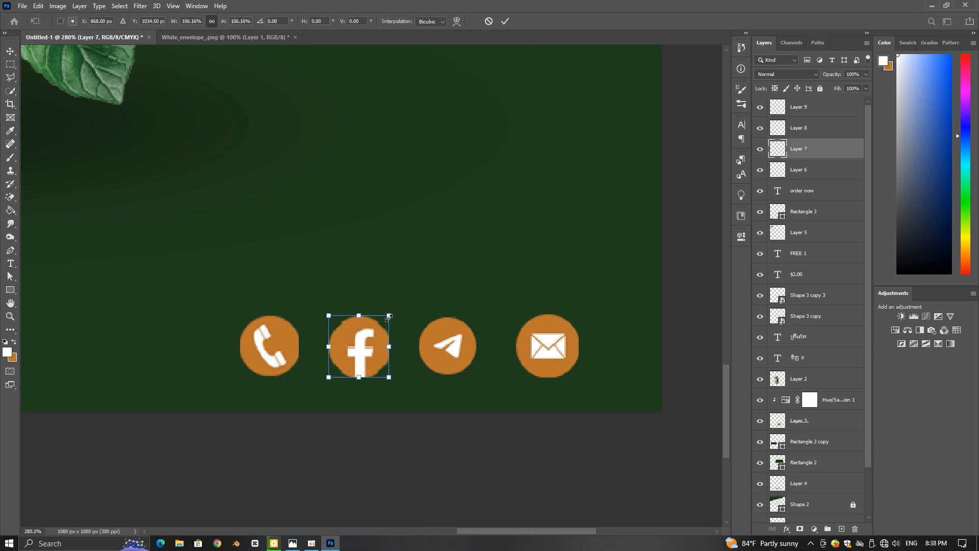
{"action": "left_click", "coordinate": [504, 25]}
{"action": "left_click", "coordinate": [447, 324], "text": "ctrl"}
{"action": "key", "text": "ctrl+t"}
{"action": "left_click_drag", "start_coordinate": [476, 317], "coordinate": [479, 314]}
{"action": "left_click", "coordinate": [504, 23]}
{"action": "key", "text": "ctrl+t"}
{"action": "left_click", "coordinate": [505, 22]}
Step: Move the envelope and Telegram icons closer in so the four contact icons are evenly spaced
{"action": "left_click_drag", "start_coordinate": [560, 335], "coordinate": [554, 337]}
{"action": "left_click_drag", "start_coordinate": [446, 346], "coordinate": [446, 346]}
{"action": "left_click", "coordinate": [529, 346], "text": "shift"}
{"action": "left_click_drag", "start_coordinate": [529, 345], "coordinate": [426, 342]}
{"action": "scroll", "coordinate": [526, 352], "scroll_direction": "down", "scroll_amount": 5}
{"action": "scroll", "coordinate": [531, 359], "scroll_direction": "up", "scroll_amount": 5}
Step: Select all four contact icons and transform them together as one row in the poster's bottom-right corner
{"action": "scroll", "coordinate": [469, 352], "scroll_direction": "down", "scroll_amount": 7}
{"action": "left_click", "coordinate": [549, 355]}
{"action": "left_click", "coordinate": [505, 356], "text": "shift"}
{"action": "left_click", "coordinate": [466, 356], "text": "shift"}
{"action": "left_click", "coordinate": [431, 356], "text": "shift"}
{"action": "key", "text": "ctrl+t"}
{"action": "left_click", "coordinate": [504, 21]}
{"action": "scroll", "coordinate": [162, 332], "scroll_direction": "down", "scroll_amount": 4}
{"action": "left_click", "coordinate": [162, 331]}
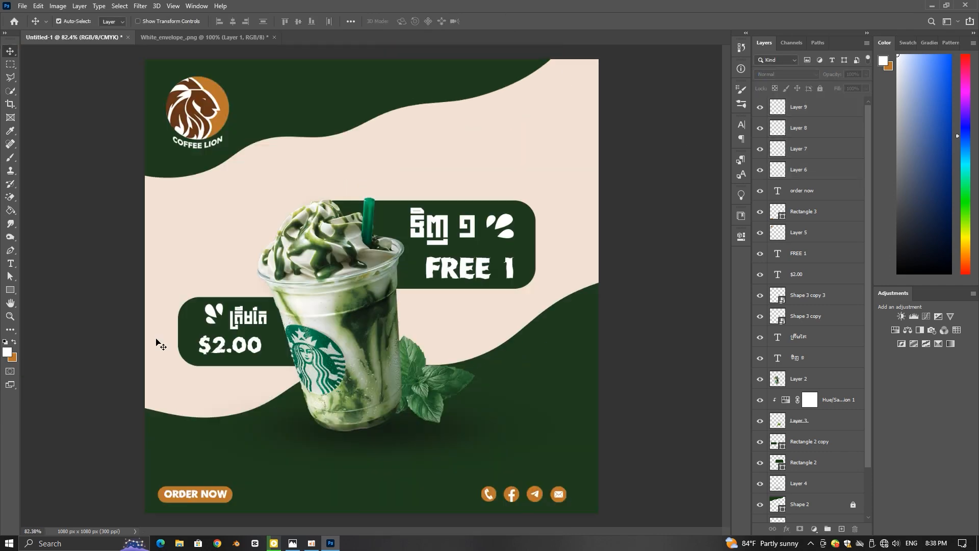
Step: Duplicate the ORDER NOW button's orange pill behind the contact icons and stretch it to about 225 px wide and 39 px high
{"action": "left_click", "coordinate": [195, 502]}
{"action": "left_click_drag", "start_coordinate": [195, 505], "coordinate": [476, 492]}
{"action": "key", "text": "ctrl+t"}
{"action": "left_click_drag", "start_coordinate": [558, 493], "coordinate": [567, 493]}
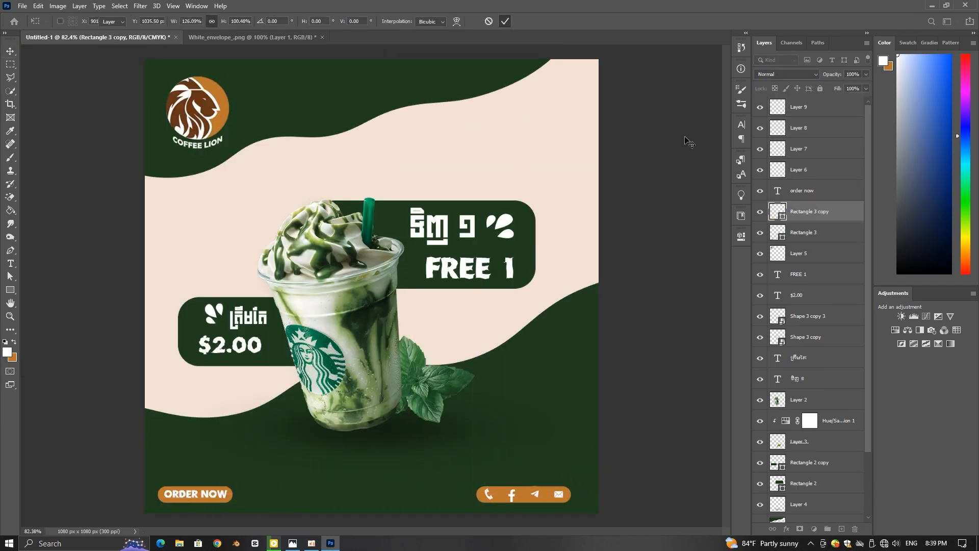
{"action": "left_click", "coordinate": [504, 21]}
Step: Remove the fill of the pill behind the contact icons and give it a 1.96 px orange outline
{"action": "left_click", "coordinate": [744, 236]}
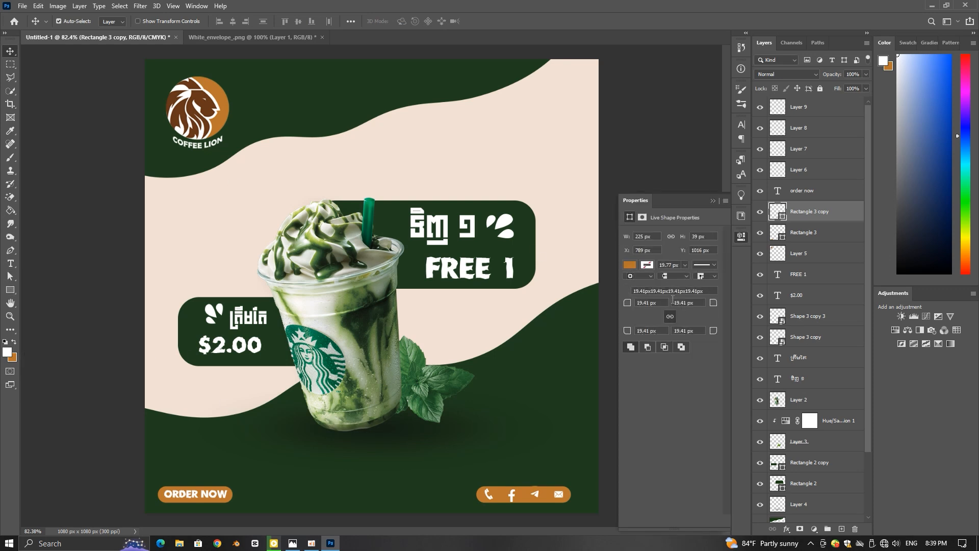
{"action": "left_click", "coordinate": [629, 265]}
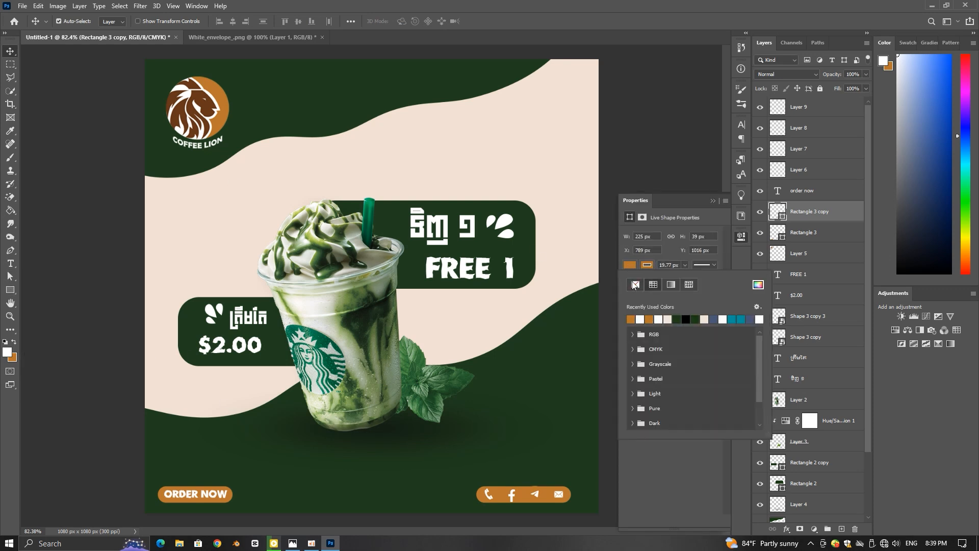
{"action": "left_click", "coordinate": [713, 202]}
{"action": "scroll", "coordinate": [548, 491], "scroll_direction": "up", "scroll_amount": 4}
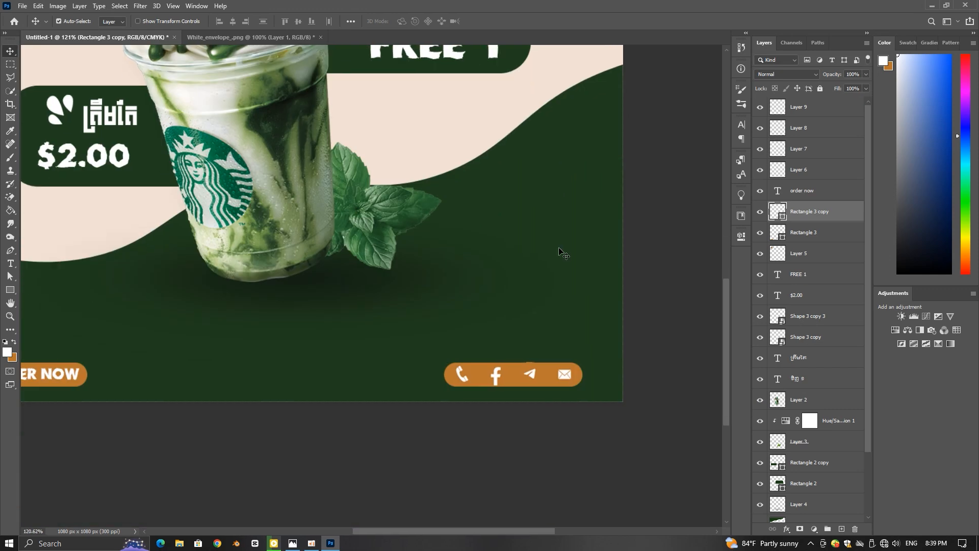
{"action": "left_click", "coordinate": [742, 238]}
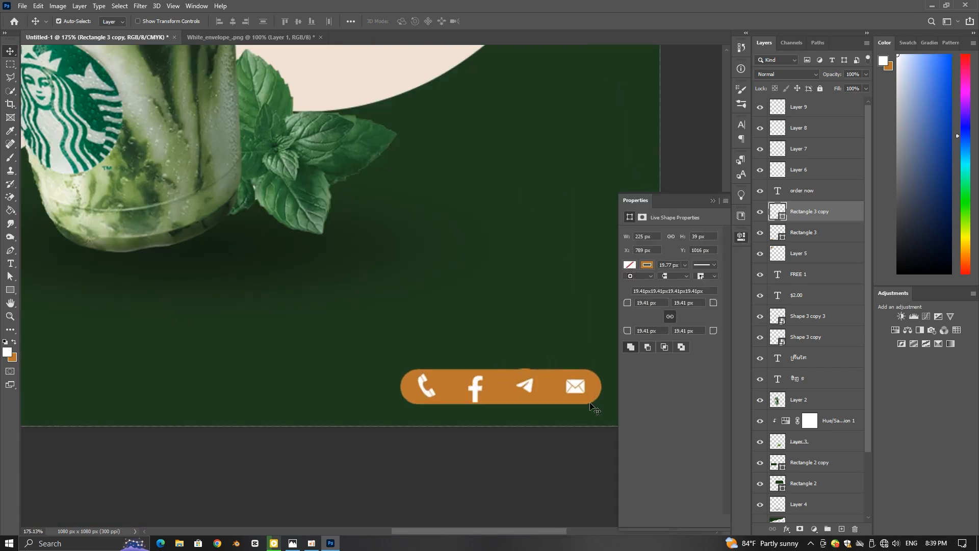
{"action": "left_click_drag", "start_coordinate": [552, 368], "coordinate": [552, 397]}
{"action": "left_click_drag", "start_coordinate": [678, 278], "coordinate": [682, 275]}
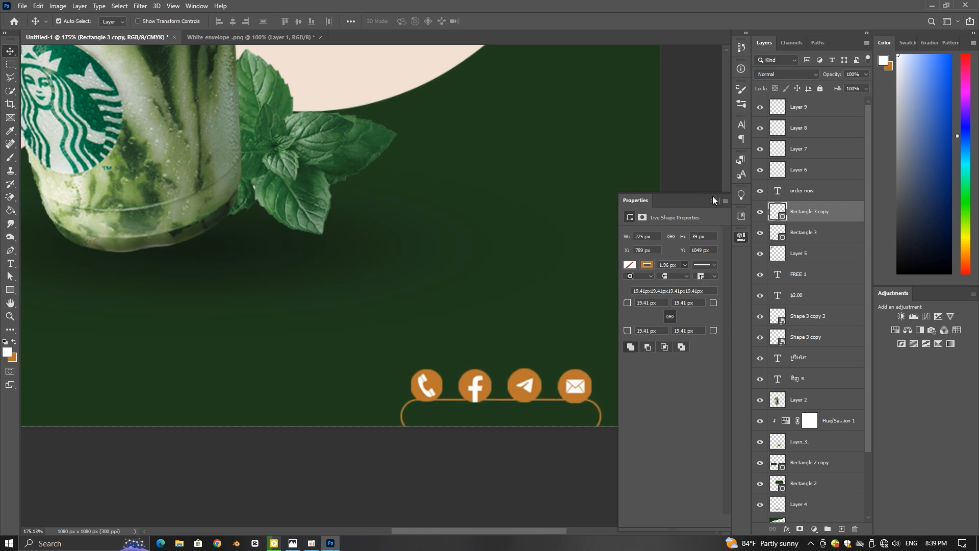
Step: Move the outlined pill up so it surrounds the row of contact icons
{"action": "left_click", "coordinate": [712, 200]}
{"action": "left_click", "coordinate": [597, 409]}
{"action": "left_click_drag", "start_coordinate": [601, 417], "coordinate": [602, 388]}
{"action": "left_click", "coordinate": [666, 363]}
Step: Scale the envelope icon down slightly to fit within the pill outline
{"action": "scroll", "coordinate": [527, 375], "scroll_direction": "up", "scroll_amount": 6}
{"action": "left_click", "coordinate": [624, 394]}
{"action": "key", "text": "super"}
{"action": "key", "text": "super"}
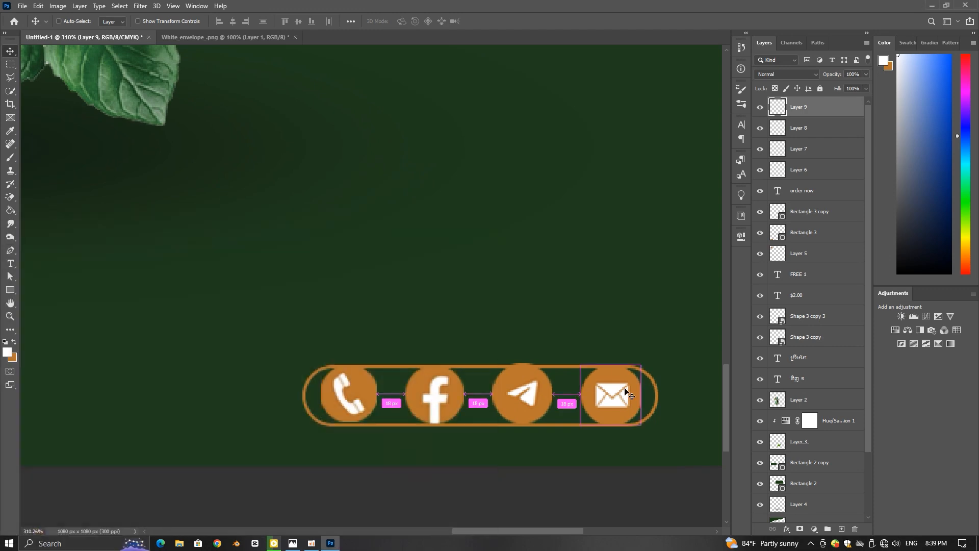
{"action": "key", "text": "ctrl+t"}
{"action": "left_click_drag", "start_coordinate": [642, 363], "coordinate": [640, 365]}
{"action": "key", "text": "Return"}
Step: Scale the Telegram icon down to fit the outline and nudge the Facebook and phone icons into line with it
{"action": "left_click", "coordinate": [536, 382]}
{"action": "key", "text": "ctrl+t"}
{"action": "left_click_drag", "start_coordinate": [553, 362], "coordinate": [529, 388]}
{"action": "key", "text": "Return"}
{"action": "left_click_drag", "start_coordinate": [425, 378], "coordinate": [431, 387]}
{"action": "left_click_drag", "start_coordinate": [357, 378], "coordinate": [357, 382]}
Step: Narrow the pill outline from both ends so it closes tightly around the phone and envelope icons
{"action": "scroll", "coordinate": [431, 366], "scroll_direction": "down", "scroll_amount": 3}
{"action": "scroll", "coordinate": [431, 366], "scroll_direction": "down", "scroll_amount": 2}
{"action": "scroll", "coordinate": [541, 374], "scroll_direction": "up", "scroll_amount": 5}
{"action": "left_click", "coordinate": [572, 365]}
{"action": "key", "text": "ctrl+t"}
{"action": "left_click_drag", "start_coordinate": [574, 364], "coordinate": [557, 364]}
{"action": "left_click_drag", "start_coordinate": [219, 364], "coordinate": [230, 364]}
{"action": "left_click", "coordinate": [480, 21]}
Step: Select the contact icons with their outline and move them together closer to the poster's right edge
{"action": "scroll", "coordinate": [398, 278], "scroll_direction": "down", "scroll_amount": 5}
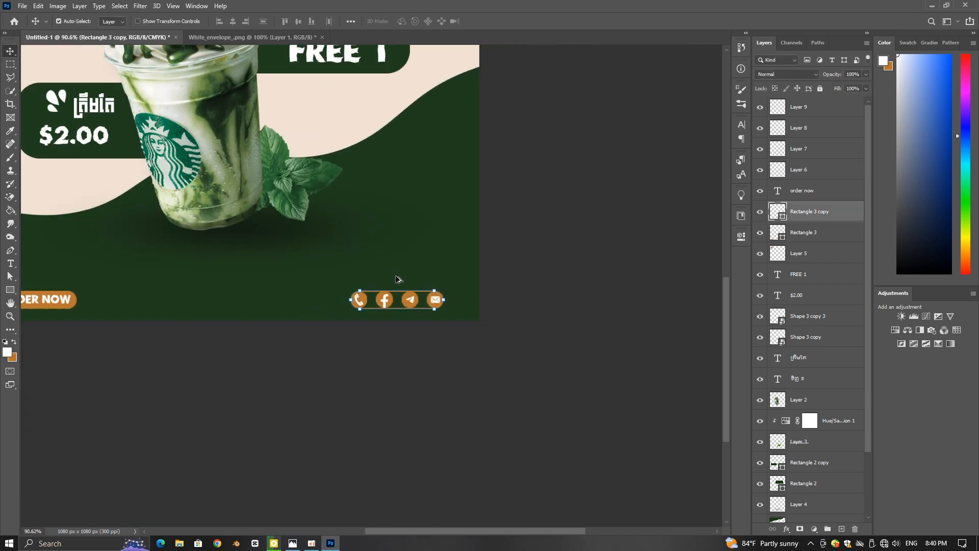
{"action": "left_click", "coordinate": [566, 411]}
{"action": "scroll", "coordinate": [575, 422], "scroll_direction": "down", "scroll_amount": 2}
{"action": "scroll", "coordinate": [575, 422], "scroll_direction": "up", "scroll_amount": 2}
{"action": "left_click_drag", "start_coordinate": [477, 390], "coordinate": [479, 279]}
{"action": "left_click_drag", "start_coordinate": [583, 428], "coordinate": [477, 364]}
{"action": "left_click_drag", "start_coordinate": [531, 384], "coordinate": [555, 383]}
{"action": "left_click", "coordinate": [104, 325]}
{"action": "scroll", "coordinate": [124, 323], "scroll_direction": "down", "scroll_amount": 2}
Step: Add the phone number as 8 pt white text and place it midway between the ORDER NOW button and contact icons
{"action": "key", "text": "t"}
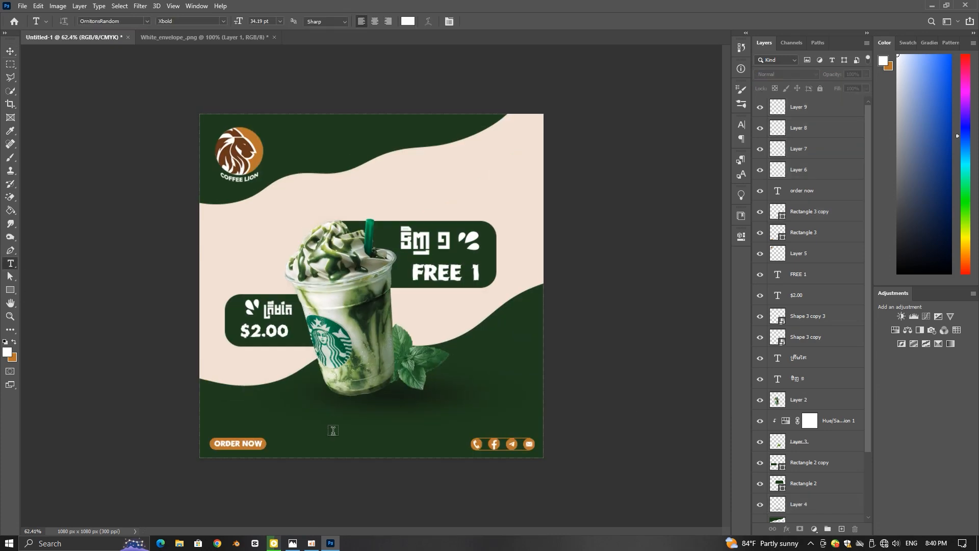
{"action": "left_click", "coordinate": [322, 434]}
{"action": "left_click", "coordinate": [279, 21]}
{"action": "left_click", "coordinate": [267, 51]}
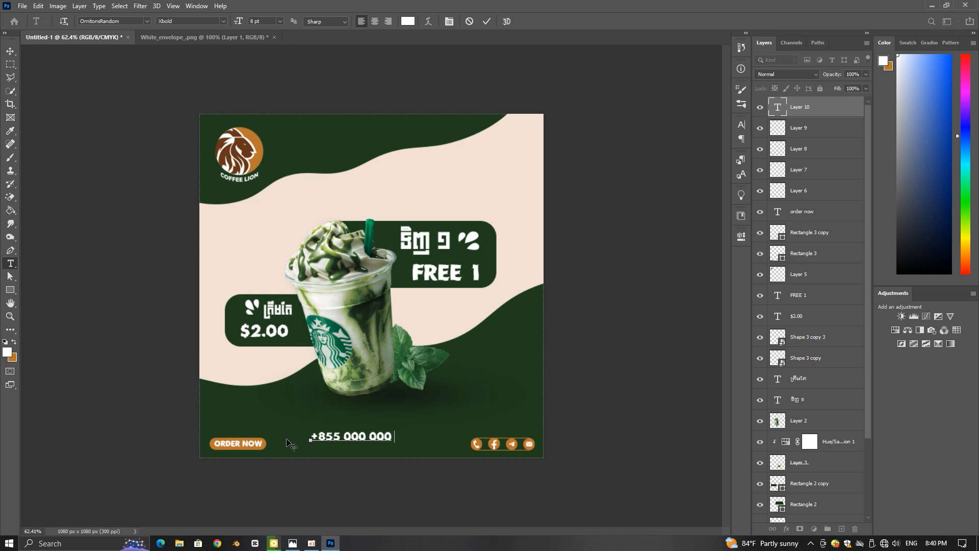
{"action": "left_click", "coordinate": [487, 21]}
{"action": "key", "text": "v"}
{"action": "scroll", "coordinate": [355, 359], "scroll_direction": "up", "scroll_amount": 3}
{"action": "left_click_drag", "start_coordinate": [363, 484], "coordinate": [389, 494]}
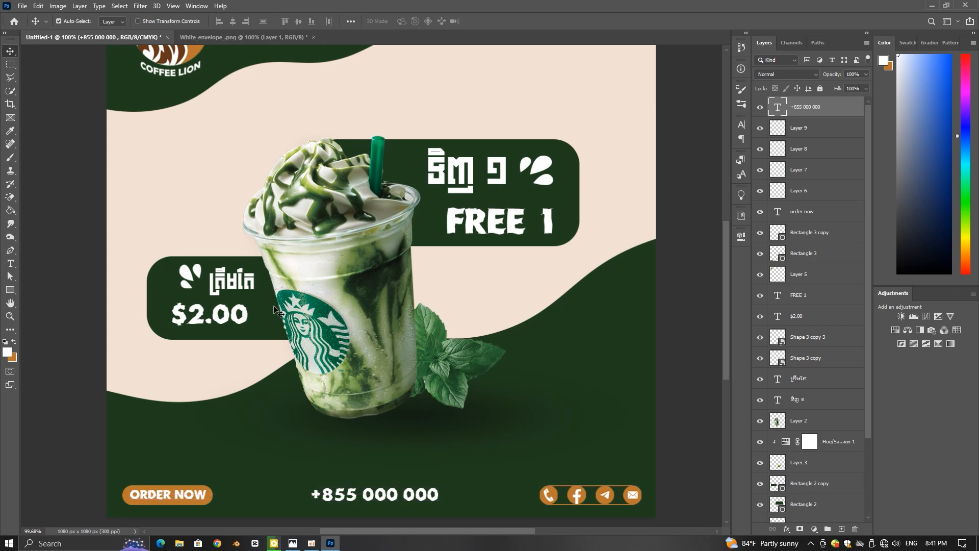
Step: Change the phone number text's font to AKbalthom Ream
{"action": "scroll", "coordinate": [351, 379], "scroll_direction": "down", "scroll_amount": 2}
{"action": "left_click", "coordinate": [741, 236]}
{"action": "left_click", "coordinate": [718, 305]}
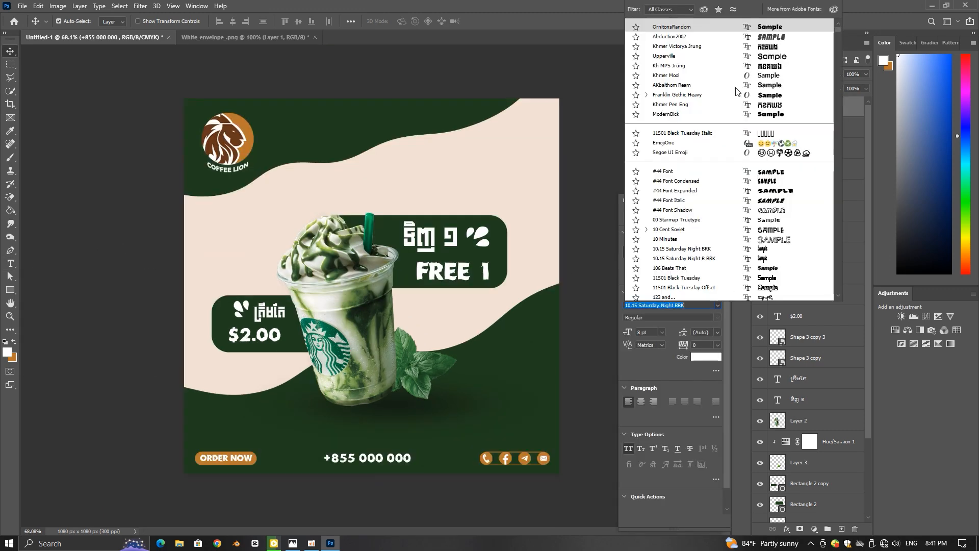
{"action": "left_click", "coordinate": [759, 86]}
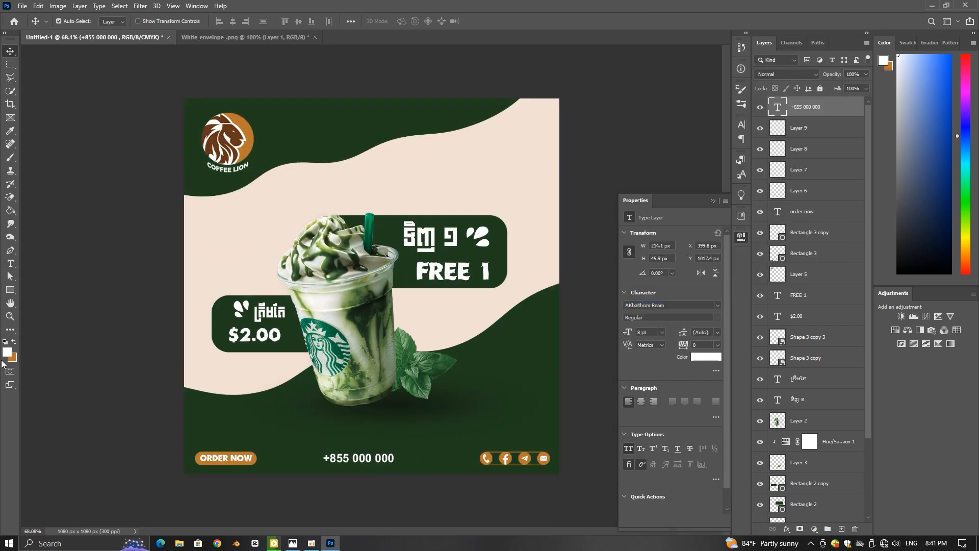
Step: Insert two more zeros after the phone number's country code, set off with spaces
{"action": "key", "text": "t"}
{"action": "left_click", "coordinate": [390, 458]}
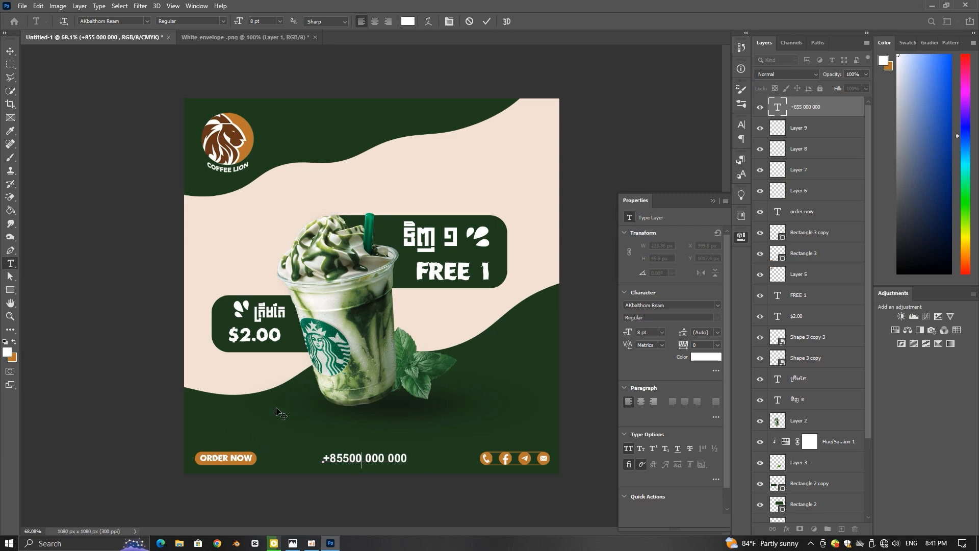
{"action": "left_click", "coordinate": [713, 201]}
{"action": "left_click", "coordinate": [395, 458]}
{"action": "left_click_drag", "start_coordinate": [371, 458], "coordinate": [375, 457]}
{"action": "scroll", "coordinate": [373, 459], "scroll_direction": "up", "scroll_amount": 2}
{"action": "key", "text": "t"}
{"action": "left_click", "coordinate": [348, 494]}
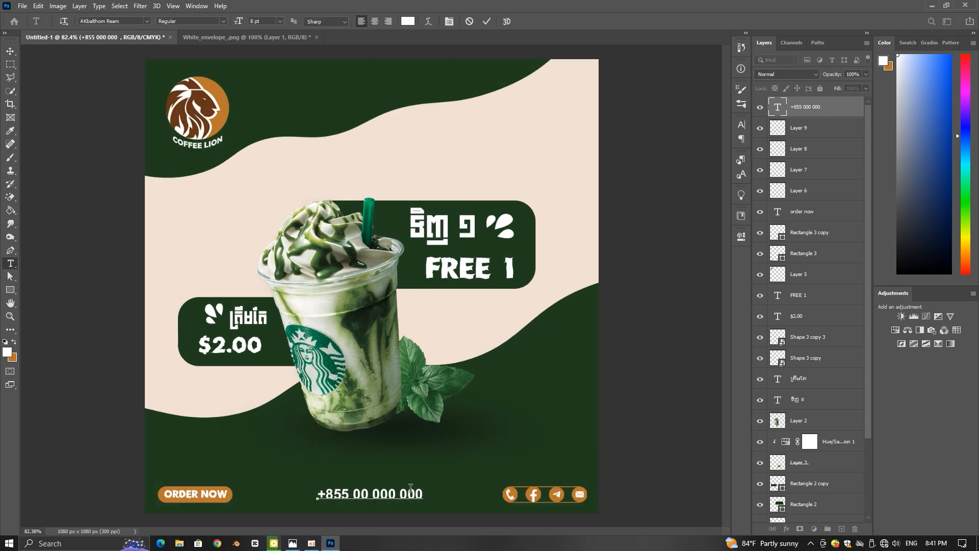
Step: Scale the phone number text to about 93.6% and center it along the poster's bottom edge
{"action": "left_click", "coordinate": [4, 52]}
{"action": "left_click_drag", "start_coordinate": [387, 494], "coordinate": [425, 488]}
{"action": "key", "text": "ctrl+t"}
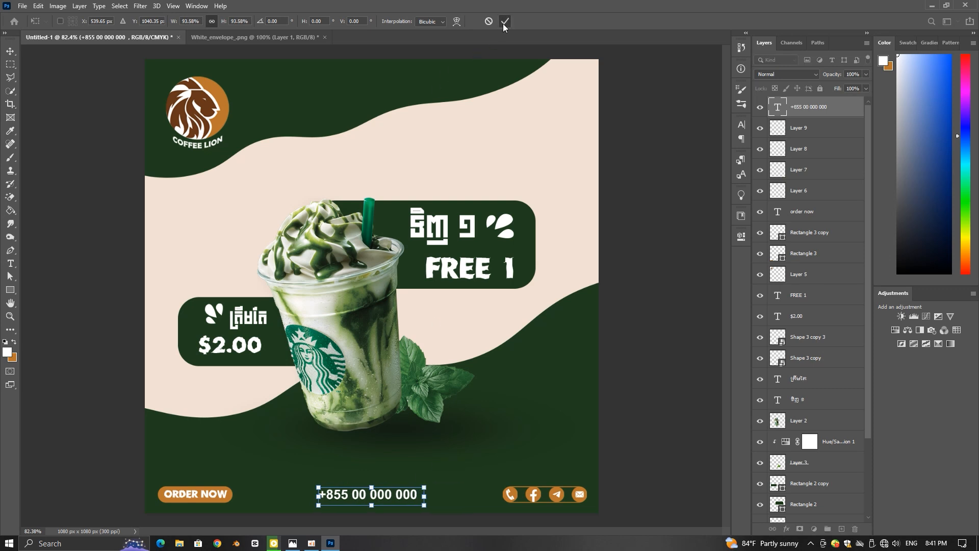
{"action": "left_click", "coordinate": [504, 21]}
Step: Add a new layer directly beneath the cup and choose smoke brush 76 from the Free Smoke Photoshop Brushes set
{"action": "scroll", "coordinate": [664, 310], "scroll_direction": "down", "scroll_amount": 5}
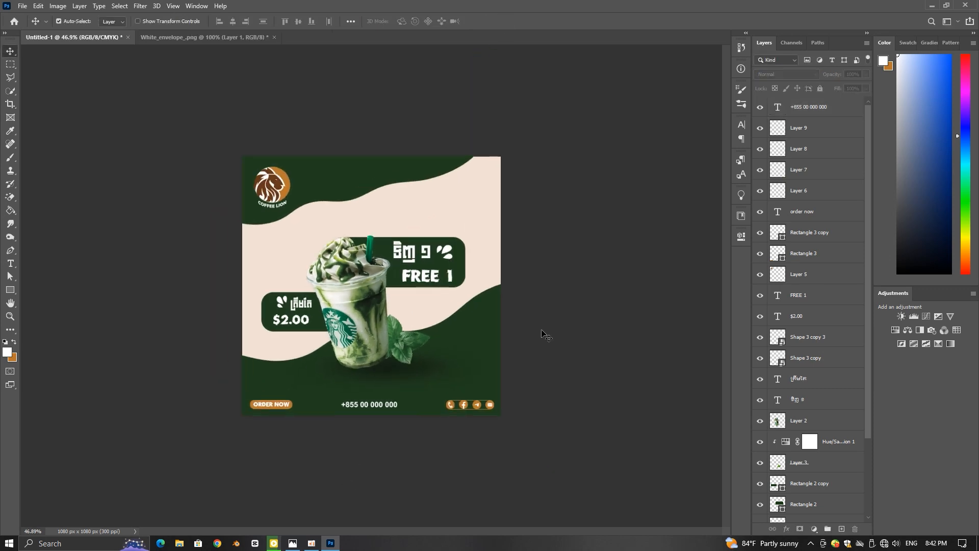
{"action": "left_click", "coordinate": [390, 337]}
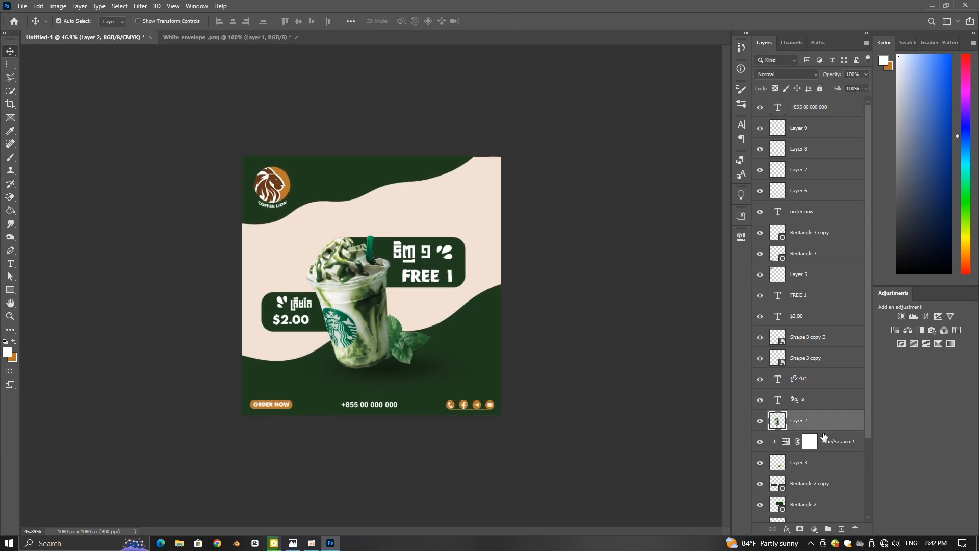
{"action": "left_click", "coordinate": [823, 442]}
{"action": "left_click", "coordinate": [841, 528]}
{"action": "key", "text": "b"}
{"action": "right_click", "coordinate": [67, 69]}
{"action": "left_click_drag", "start_coordinate": [122, 146], "coordinate": [122, 263]}
{"action": "left_click", "coordinate": [71, 343]}
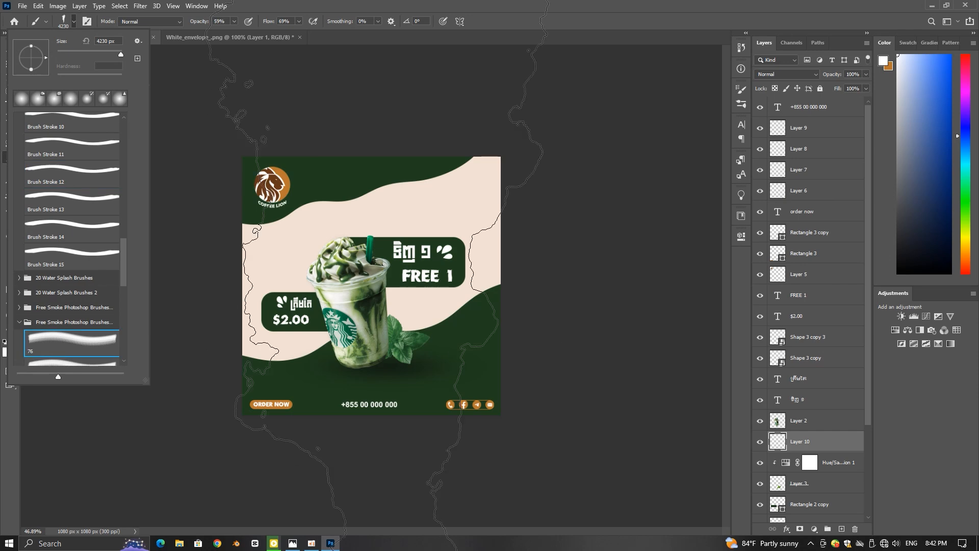
Step: Paint white smoke behind both sides of the cup with a 600 px brush at 100% opacity and 100% flow
{"action": "left_click", "coordinate": [308, 4]}
{"action": "key", "text": "bracketleft"}
{"action": "key", "text": "bracketleft"}
{"action": "key", "text": "bracketleft"}
{"action": "key", "text": "bracketleft"}
{"action": "key", "text": "bracketleft"}
{"action": "key", "text": "bracketleft"}
{"action": "key", "text": "bracketleft"}
{"action": "key", "text": "bracketleft"}
{"action": "key", "text": "bracketleft"}
{"action": "key", "text": "bracketleft"}
{"action": "key", "text": "bracketleft"}
{"action": "key", "text": "bracketleft"}
{"action": "key", "text": "bracketleft"}
{"action": "key", "text": "bracketleft"}
{"action": "key", "text": "bracketleft"}
{"action": "key", "text": "bracketleft"}
{"action": "key", "text": "bracketleft"}
{"action": "key", "text": "bracketleft"}
{"action": "key", "text": "bracketleft"}
{"action": "key", "text": "bracketleft"}
{"action": "key", "text": "bracketleft"}
{"action": "key", "text": "bracketleft"}
{"action": "key", "text": "bracketleft"}
{"action": "key", "text": "bracketleft"}
{"action": "key", "text": "bracketleft"}
{"action": "key", "text": "bracketleft"}
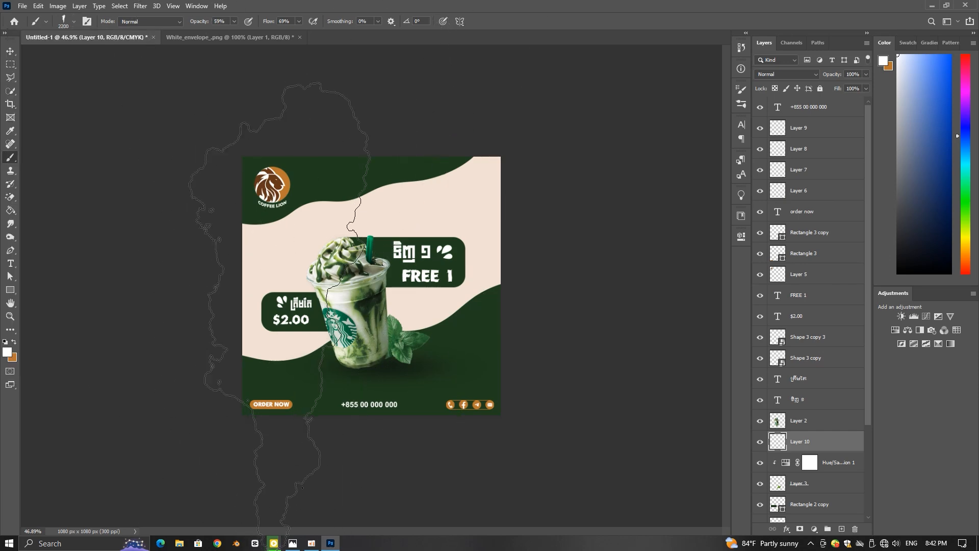
{"action": "left_click_drag", "start_coordinate": [191, 23], "coordinate": [194, 24]}
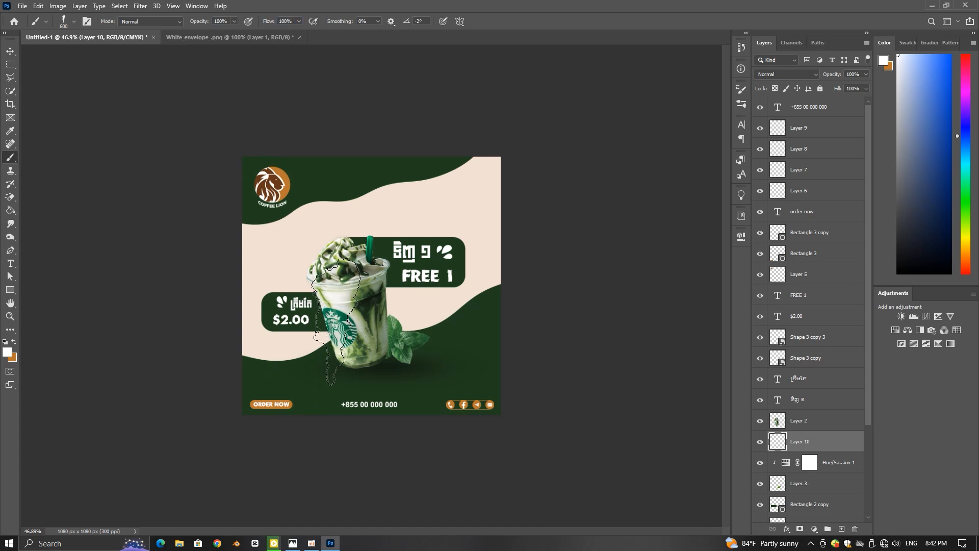
{"action": "left_click", "coordinate": [336, 323]}
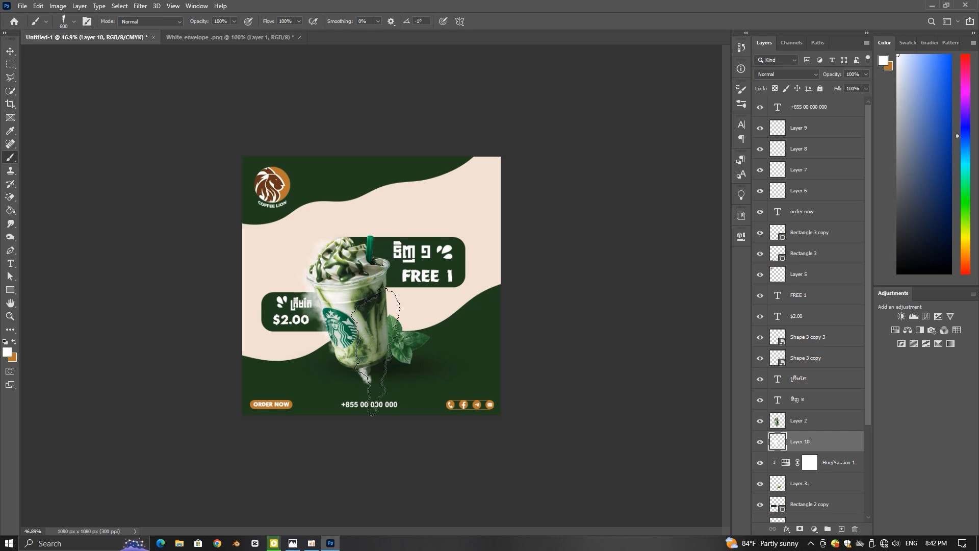
{"action": "left_click", "coordinate": [377, 352]}
{"action": "key", "text": "v"}
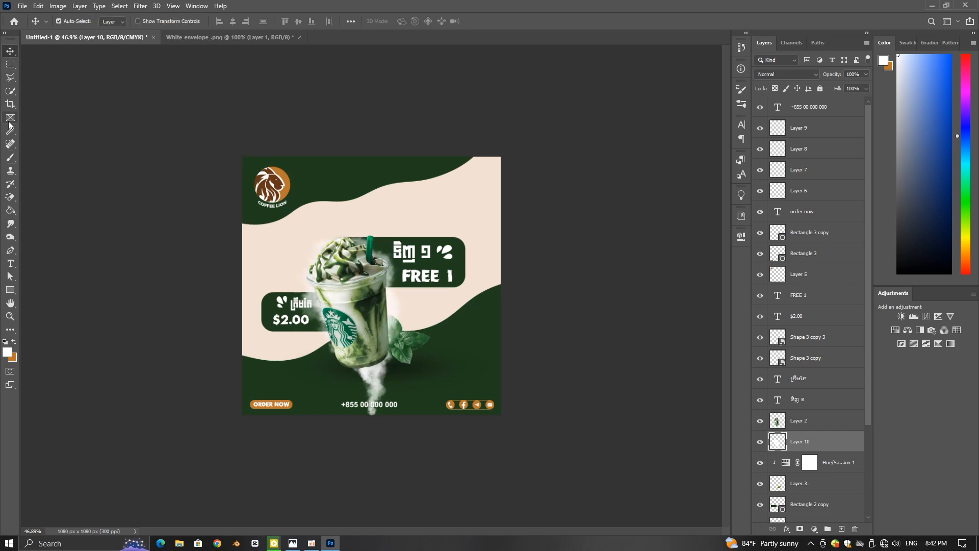
Step: Erase the smoke trailing below the cup over the phone number with a 700 px eraser
{"action": "right_click", "coordinate": [10, 197]}
{"action": "left_click", "coordinate": [51, 197]}
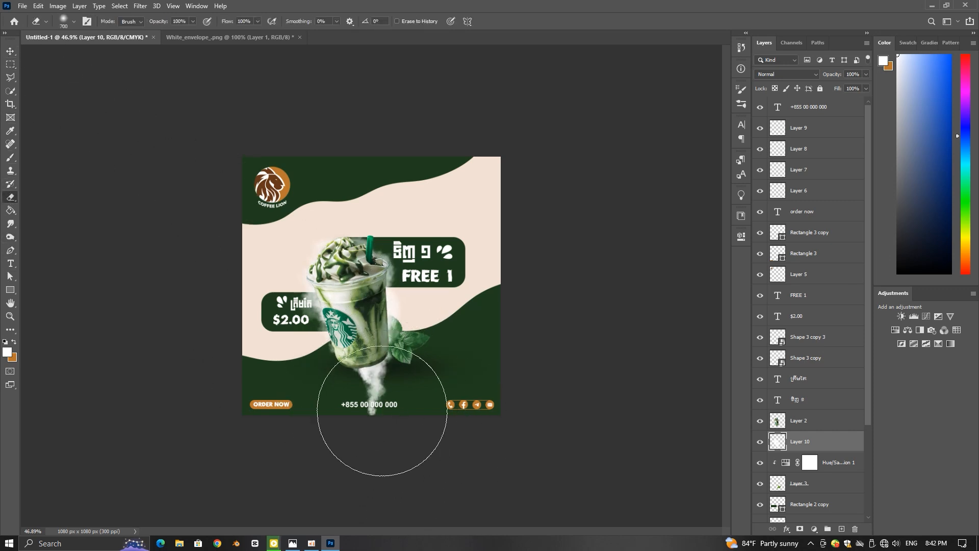
{"action": "left_click_drag", "start_coordinate": [355, 408], "coordinate": [376, 412]}
{"action": "left_click", "coordinate": [11, 51]}
Step: Soften the smoke layer with a Gaussian Blur of 2.8 pixels radius
{"action": "scroll", "coordinate": [352, 317], "scroll_direction": "up", "scroll_amount": 10}
{"action": "scroll", "coordinate": [345, 338], "scroll_direction": "down", "scroll_amount": 6}
{"action": "scroll", "coordinate": [339, 303], "scroll_direction": "up", "scroll_amount": 4}
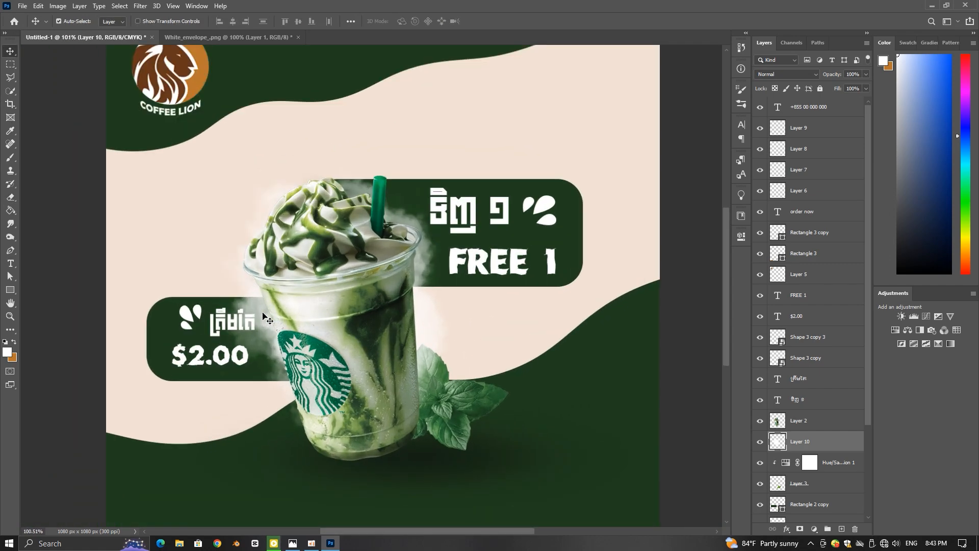
{"action": "left_click", "coordinate": [138, 7]}
{"action": "mouse_move", "coordinate": [214, 121]}
{"action": "left_click", "coordinate": [291, 161]}
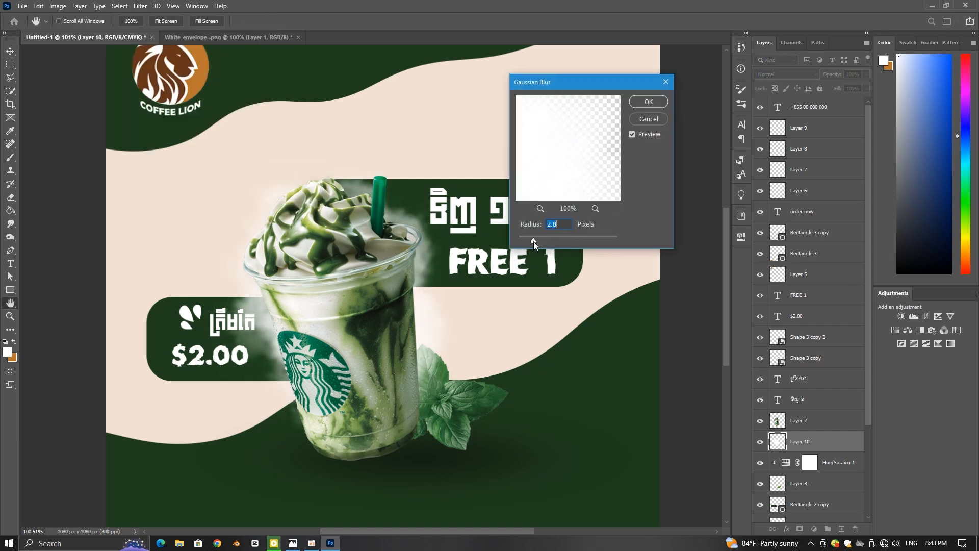
{"action": "left_click", "coordinate": [649, 101]}
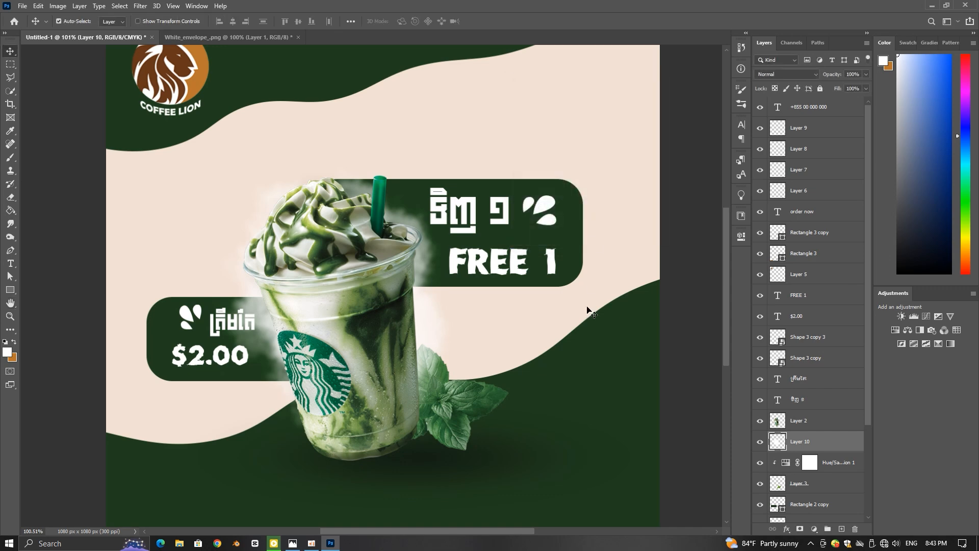
{"action": "scroll", "coordinate": [403, 286], "scroll_direction": "down", "scroll_amount": 5}
Step: Erase the smoke spilling over the $2.00 badge on the smoke layer with a 150 px eraser
{"action": "key", "text": "e"}
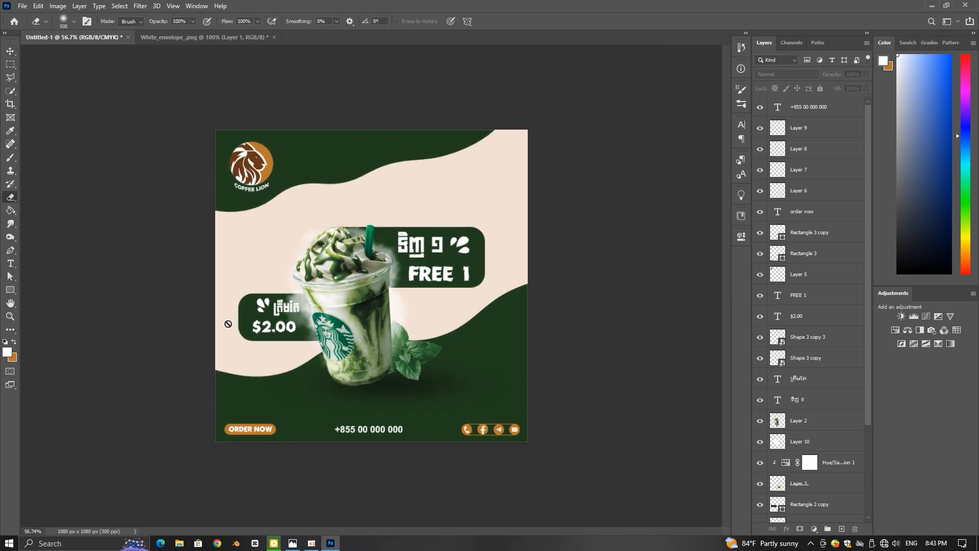
{"action": "scroll", "coordinate": [830, 326], "scroll_direction": "down", "scroll_amount": 3}
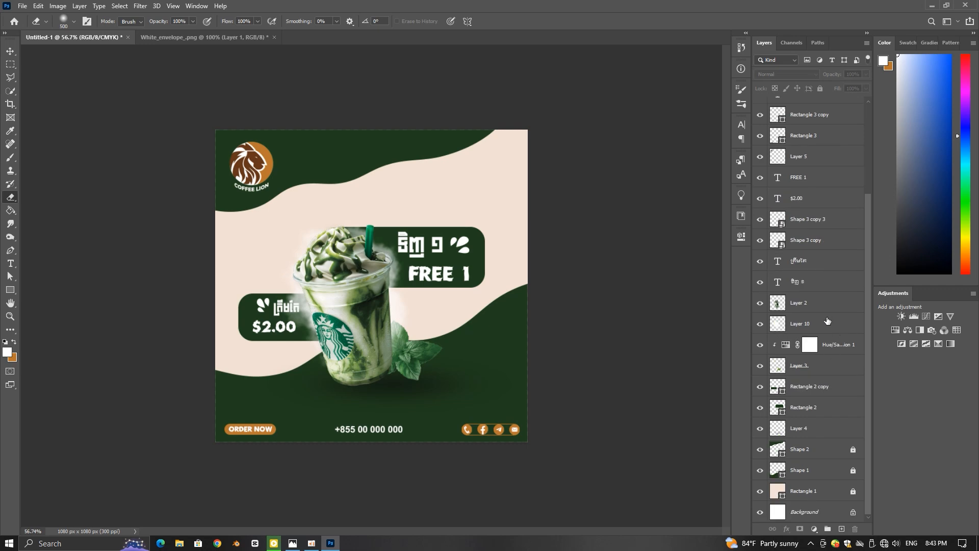
{"action": "left_click", "coordinate": [827, 321]}
{"action": "scroll", "coordinate": [265, 392], "scroll_direction": "up", "scroll_amount": 7}
{"action": "key", "text": "bracketleft"}
{"action": "key", "text": "bracketleft"}
{"action": "key", "text": "bracketleft"}
{"action": "key", "text": "bracketleft"}
{"action": "key", "text": "bracketleft"}
{"action": "key", "text": "bracketleft"}
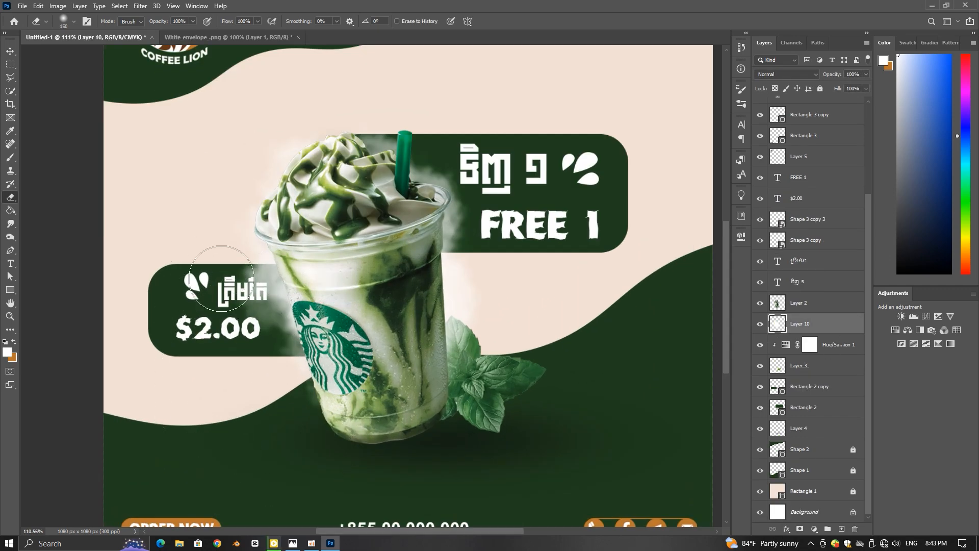
{"action": "left_click_drag", "start_coordinate": [222, 278], "coordinate": [257, 395]}
{"action": "scroll", "coordinate": [453, 416], "scroll_direction": "down", "scroll_amount": 3}
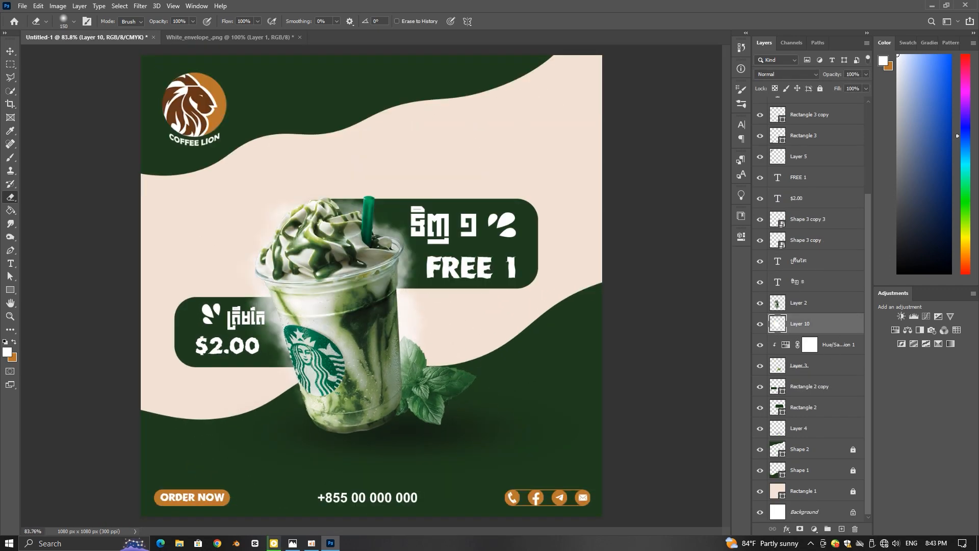
Step: Shift the soft shadow beneath the cup
{"action": "key", "text": "v"}
{"action": "left_click", "coordinate": [452, 415]}
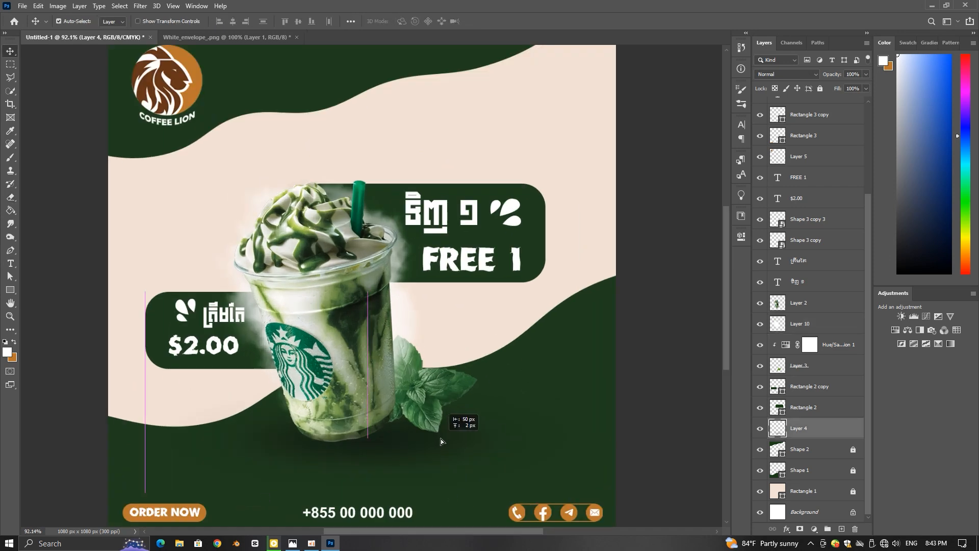
{"action": "scroll", "coordinate": [449, 422], "scroll_direction": "down", "scroll_amount": 3}
{"action": "scroll", "coordinate": [464, 375], "scroll_direction": "down", "scroll_amount": 1}
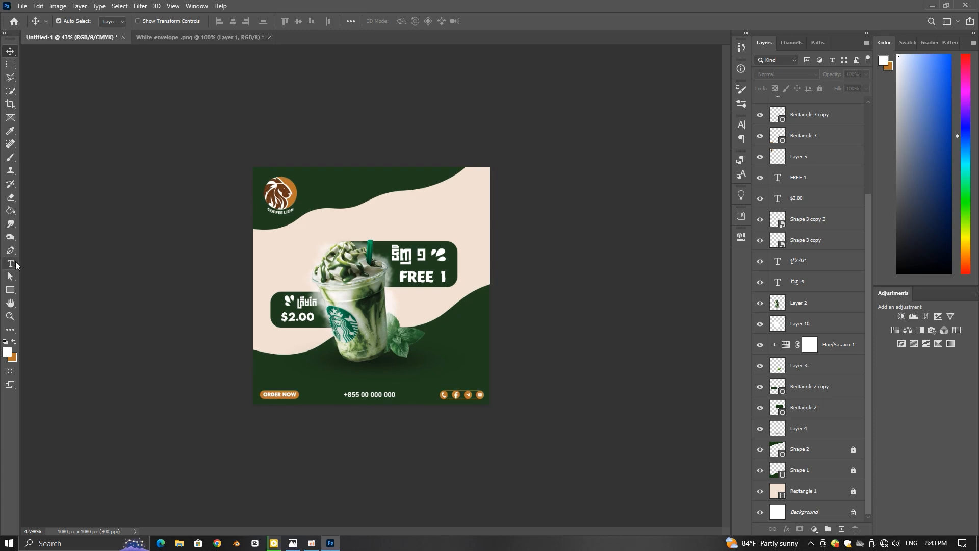
Step: Draw a white rounded rectangle about 221 by 44 px across the poster's right edge, level with the mint leaves
{"action": "left_click", "coordinate": [10, 290]}
{"action": "scroll", "coordinate": [489, 352], "scroll_direction": "up", "scroll_amount": 2}
{"action": "scroll", "coordinate": [476, 358], "scroll_direction": "up", "scroll_amount": 3}
{"action": "left_click_drag", "start_coordinate": [538, 354], "coordinate": [652, 377]}
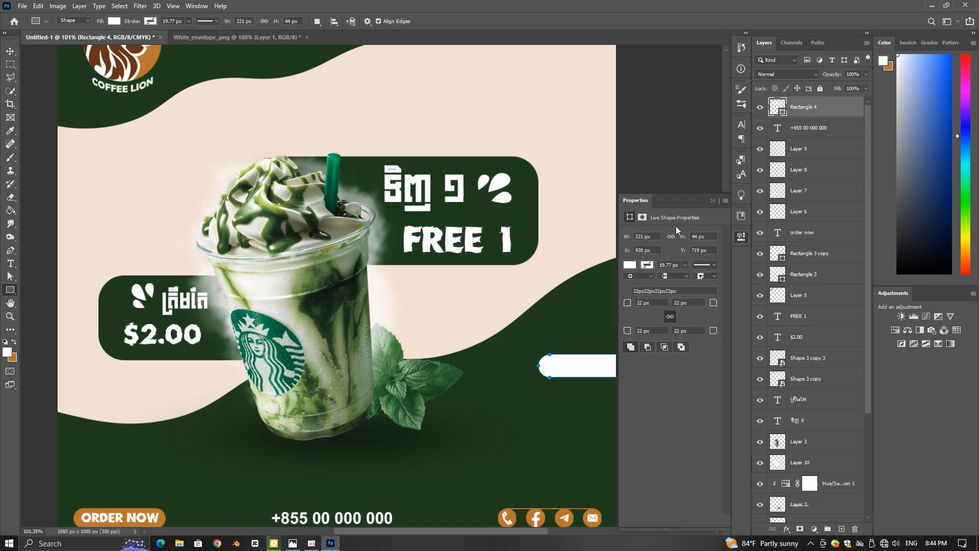
{"action": "left_click", "coordinate": [712, 200]}
Step: Resize the white bar to about 181 by 29 px and let it run past the poster's right edge
{"action": "key", "text": "ctrl+t"}
{"action": "left_click_drag", "start_coordinate": [590, 372], "coordinate": [577, 389]}
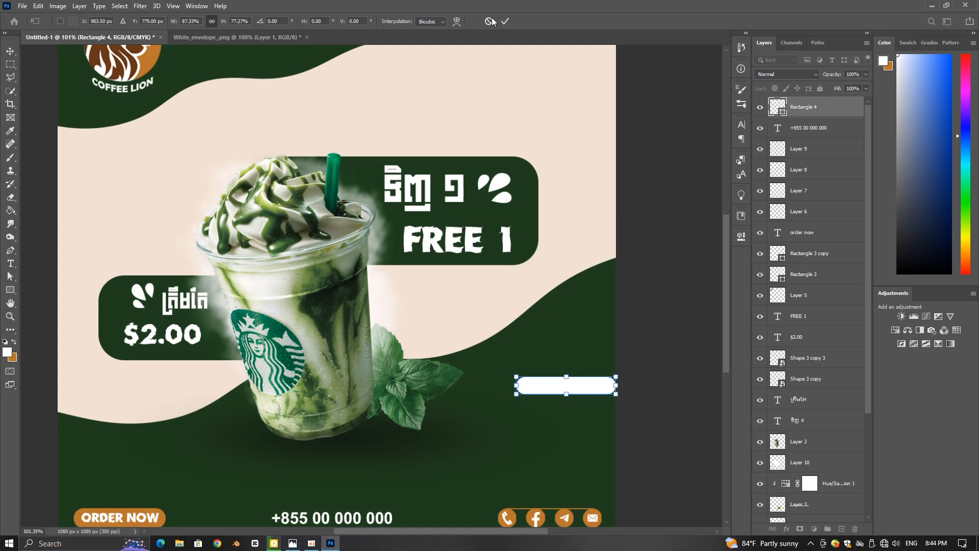
{"action": "key", "text": "Return"}
{"action": "scroll", "coordinate": [586, 389], "scroll_direction": "up", "scroll_amount": 3}
{"action": "key", "text": "ctrl+t"}
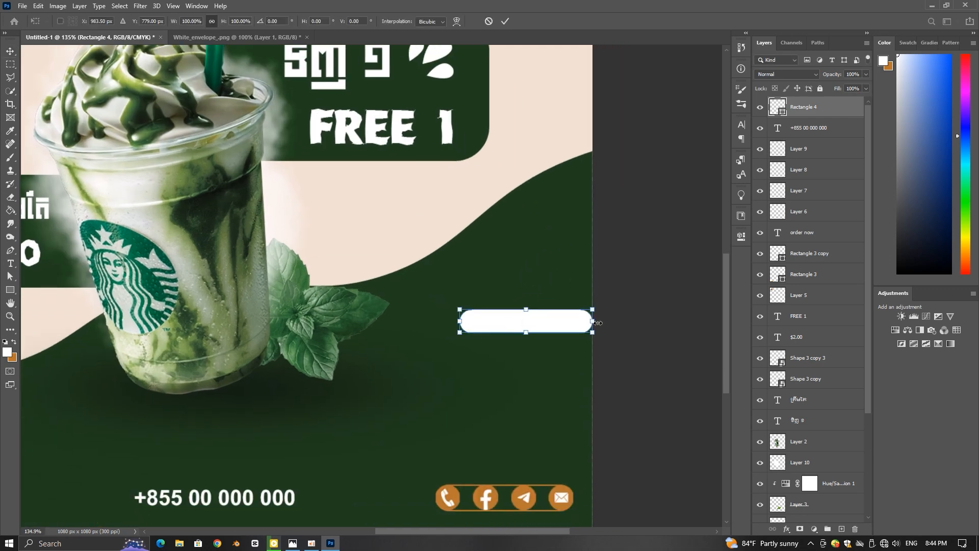
{"action": "left_click_drag", "start_coordinate": [545, 325], "coordinate": [549, 333]}
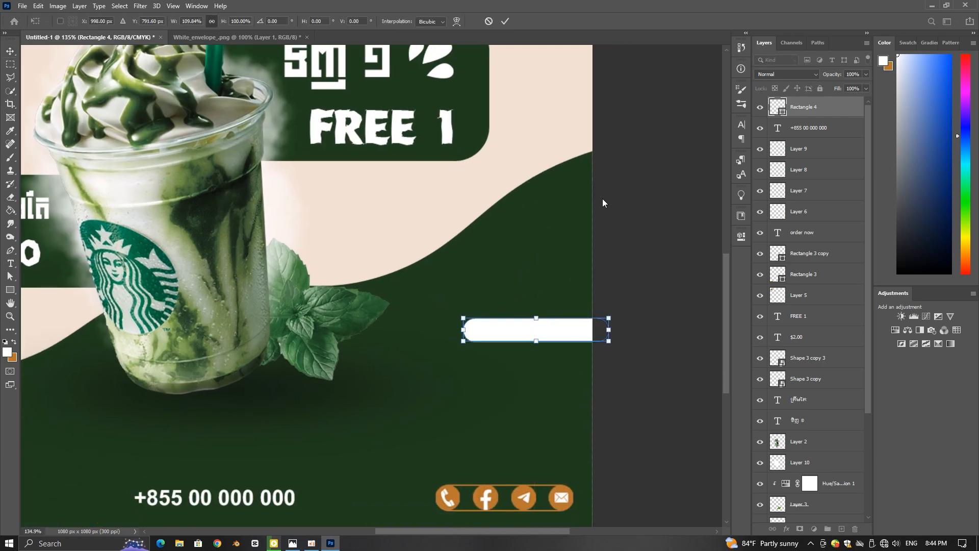
{"action": "left_click", "coordinate": [504, 23]}
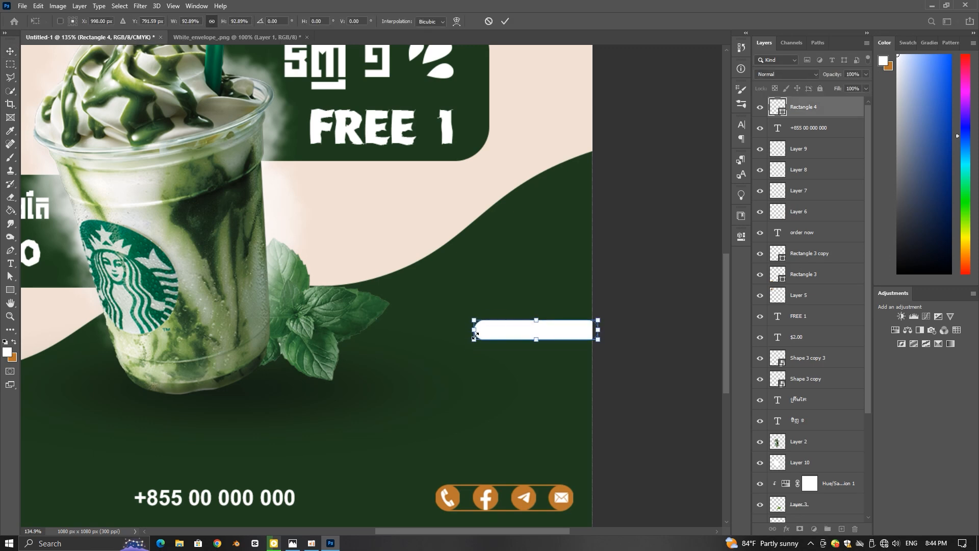
{"action": "left_click", "coordinate": [505, 21]}
Step: Duplicate the white bar just below the original and lengthen the copy further to the left
{"action": "left_click", "coordinate": [643, 178]}
{"action": "mouse_move", "coordinate": [545, 322]}
{"action": "left_mouse_down"}
{"action": "mouse_move", "coordinate": [559, 310]}
{"action": "mouse_move", "coordinate": [558, 291]}
{"action": "mouse_move", "coordinate": [536, 326]}
{"action": "left_mouse_up"}
{"action": "left_click", "coordinate": [632, 308]}
{"action": "scroll", "coordinate": [542, 319], "scroll_direction": "up", "scroll_amount": 2}
{"action": "key", "text": "ctrl+t"}
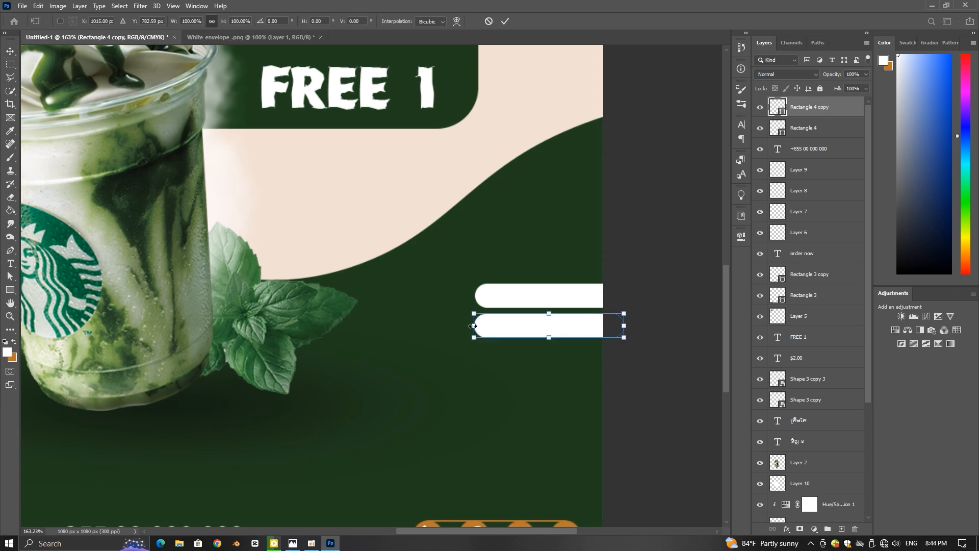
{"action": "left_click", "coordinate": [508, 25]}
{"action": "left_click", "coordinate": [634, 219]}
{"action": "scroll", "coordinate": [492, 296], "scroll_direction": "up", "scroll_amount": 5}
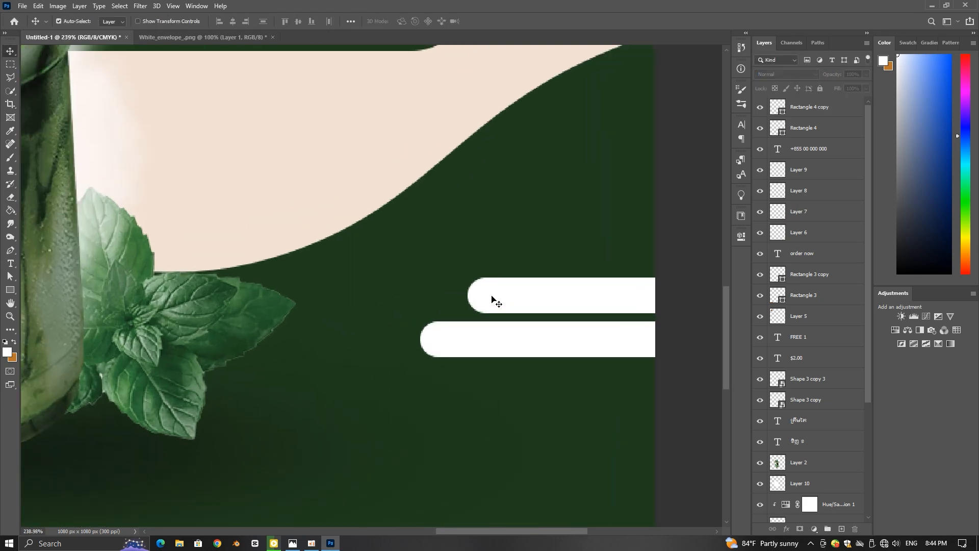
{"action": "scroll", "coordinate": [515, 294], "scroll_direction": "down", "scroll_amount": 7}
{"action": "left_click", "coordinate": [532, 294]}
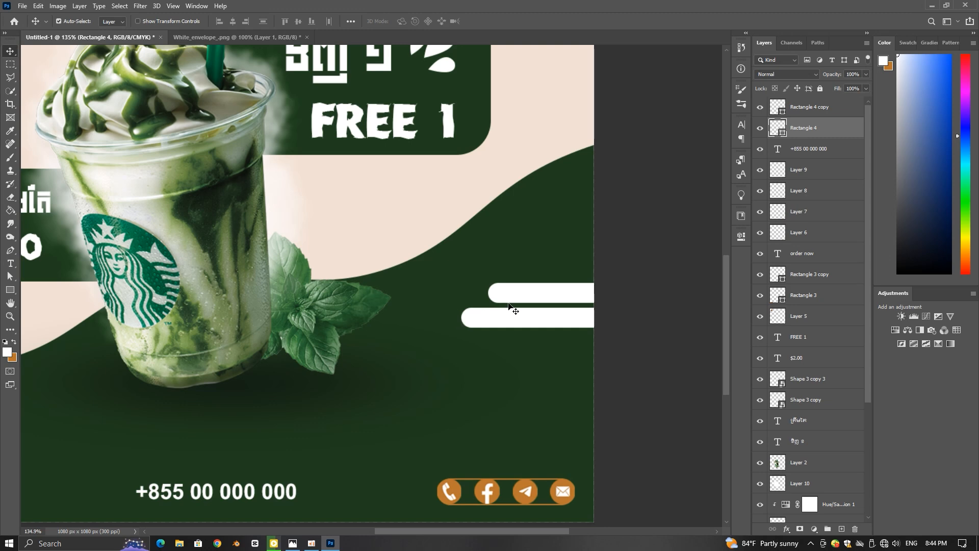
{"action": "left_click", "coordinate": [10, 289]}
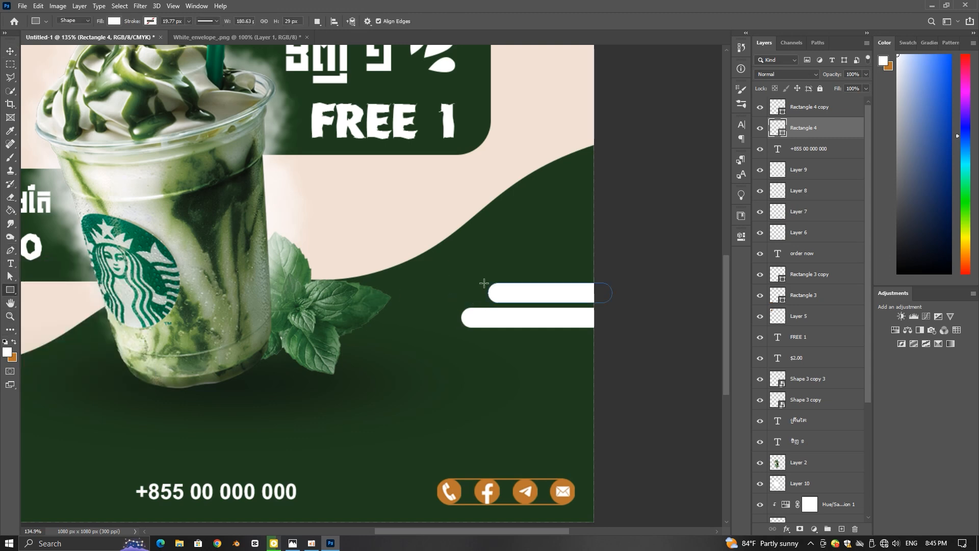
{"action": "scroll", "coordinate": [499, 284], "scroll_direction": "up", "scroll_amount": 3}
{"action": "left_click", "coordinate": [11, 53]}
{"action": "left_click", "coordinate": [586, 225]}
{"action": "scroll", "coordinate": [593, 262], "scroll_direction": "up", "scroll_amount": 1}
{"action": "scroll", "coordinate": [407, 276], "scroll_direction": "down", "scroll_amount": 1}
{"action": "left_click", "coordinate": [8, 292]}
{"action": "left_click", "coordinate": [10, 52]}
Step: Try to duplicate the upper white bar and shrink the copy between the two bars
{"action": "left_click_drag", "start_coordinate": [502, 294], "coordinate": [486, 318]}
{"action": "key", "text": "ctrl+t"}
{"action": "left_click_drag", "start_coordinate": [587, 335], "coordinate": [503, 310]}
{"action": "scroll", "coordinate": [511, 323], "scroll_direction": "up", "scroll_amount": 6}
{"action": "key", "text": "Return"}
{"action": "key", "text": "ctrl+z"}
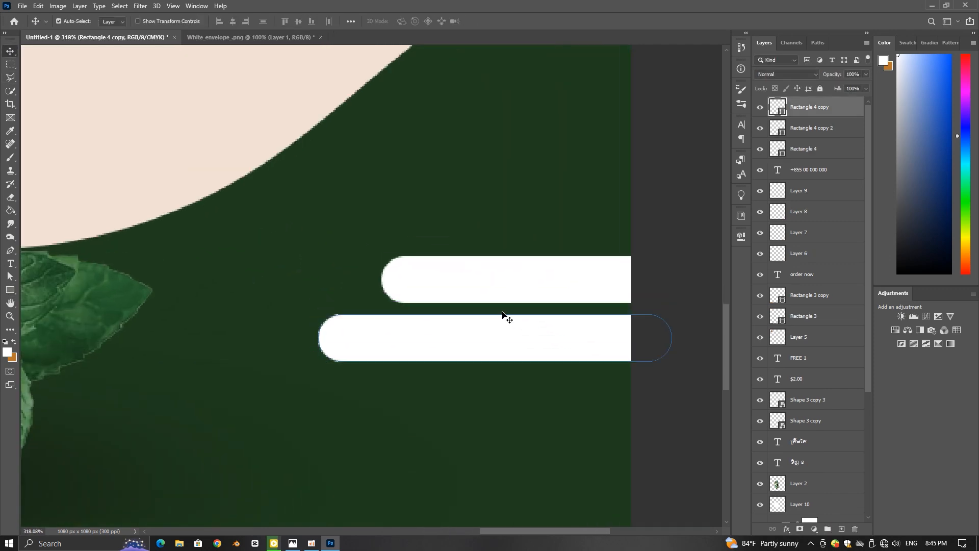
{"action": "left_click", "coordinate": [502, 310]}
{"action": "left_click", "coordinate": [442, 286]}
{"action": "left_click", "coordinate": [452, 321]}
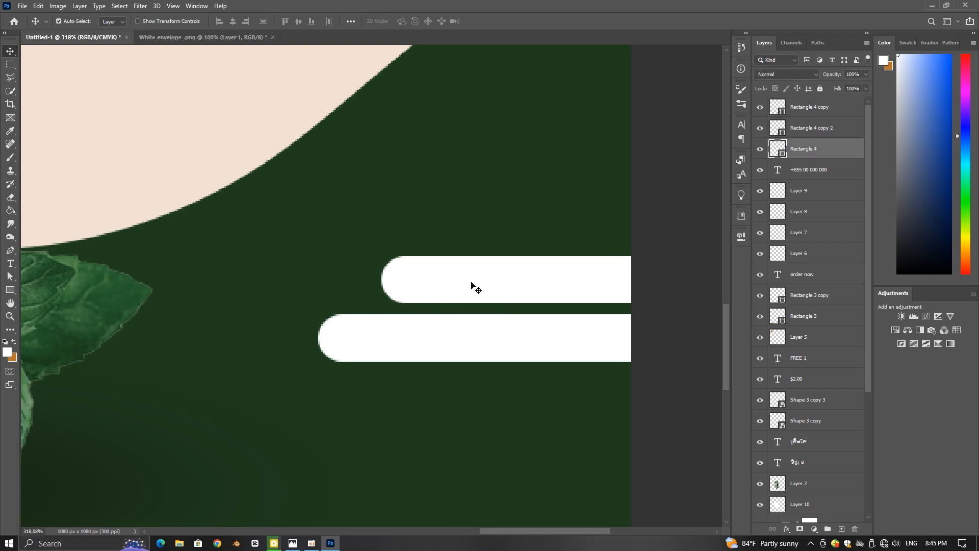
Step: Duplicate the upper white bar and scale the copy to 29.63% as a connector in the gap between the bars
{"action": "left_click_drag", "start_coordinate": [470, 282], "coordinate": [422, 316]}
{"action": "key", "text": "ctrl+t"}
{"action": "left_click_drag", "start_coordinate": [623, 292], "coordinate": [489, 315]}
{"action": "scroll", "coordinate": [548, 296], "scroll_direction": "up", "scroll_amount": 3}
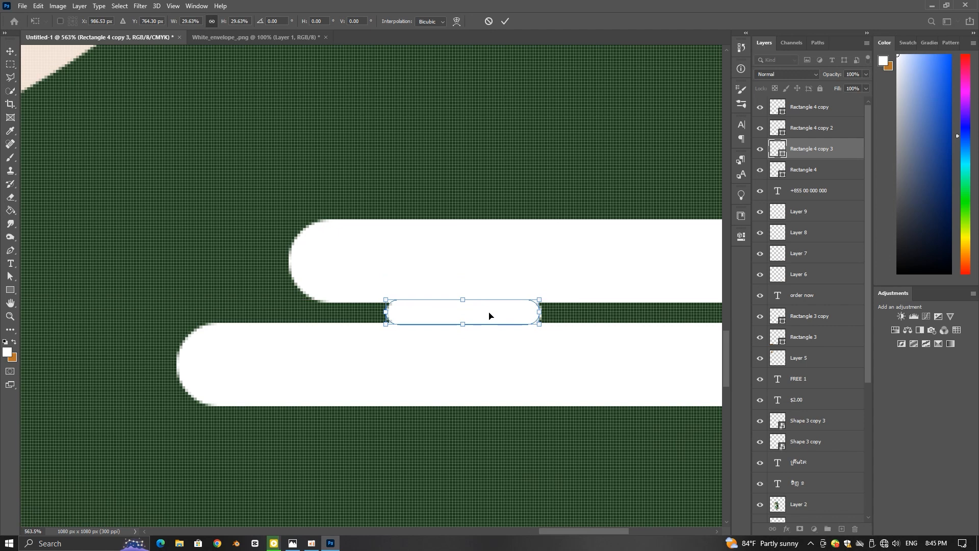
{"action": "left_click", "coordinate": [505, 22]}
{"action": "scroll", "coordinate": [468, 238], "scroll_direction": "down", "scroll_amount": 3}
{"action": "scroll", "coordinate": [470, 258], "scroll_direction": "up", "scroll_amount": 2}
Step: Duplicate the small connector to its right and fill the copy with the poster's dark green
{"action": "left_click_drag", "start_coordinate": [438, 269], "coordinate": [550, 270]}
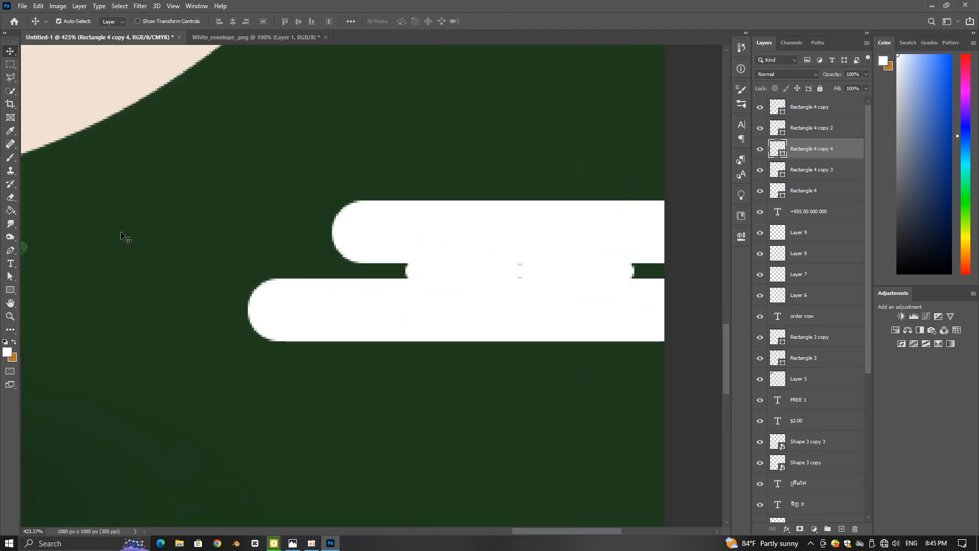
{"action": "left_click", "coordinate": [744, 241]}
{"action": "left_click", "coordinate": [632, 265]}
{"action": "left_click", "coordinate": [611, 344]}
{"action": "left_click", "coordinate": [540, 273]}
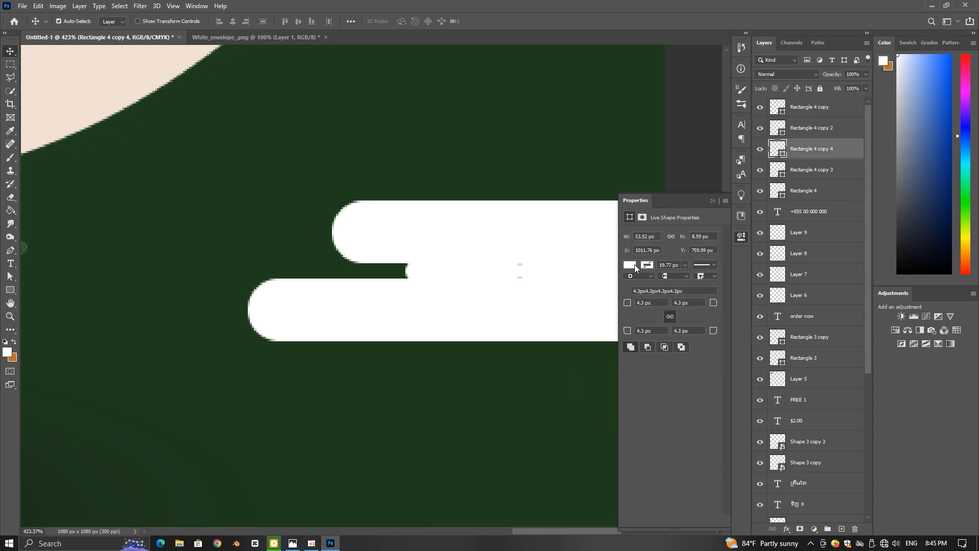
{"action": "left_click", "coordinate": [631, 265]}
{"action": "left_click", "coordinate": [759, 284]}
{"action": "left_click", "coordinate": [551, 366]}
{"action": "left_click", "coordinate": [804, 218]}
{"action": "left_click", "coordinate": [741, 238]}
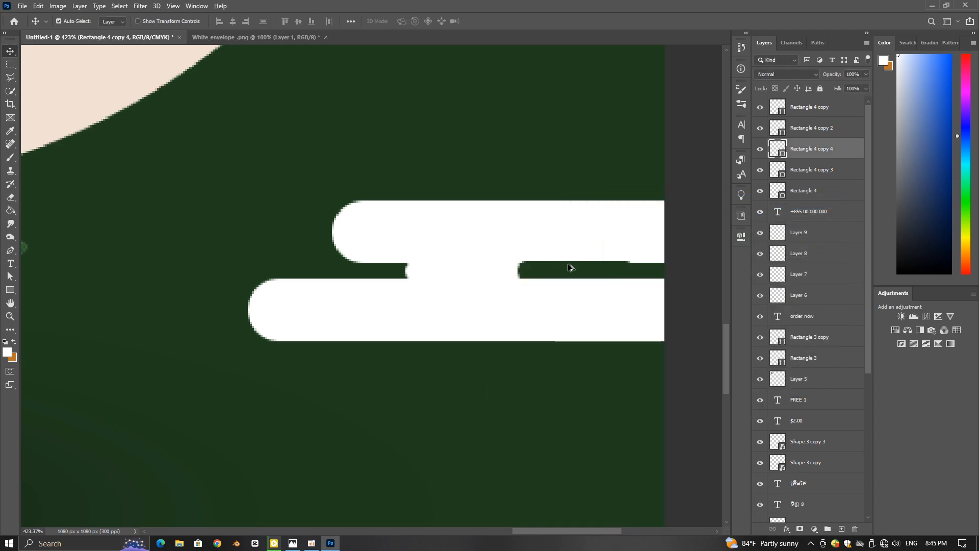
{"action": "scroll", "coordinate": [560, 271], "scroll_direction": "up", "scroll_amount": 2}
{"action": "scroll", "coordinate": [407, 263], "scroll_direction": "down", "scroll_amount": 2}
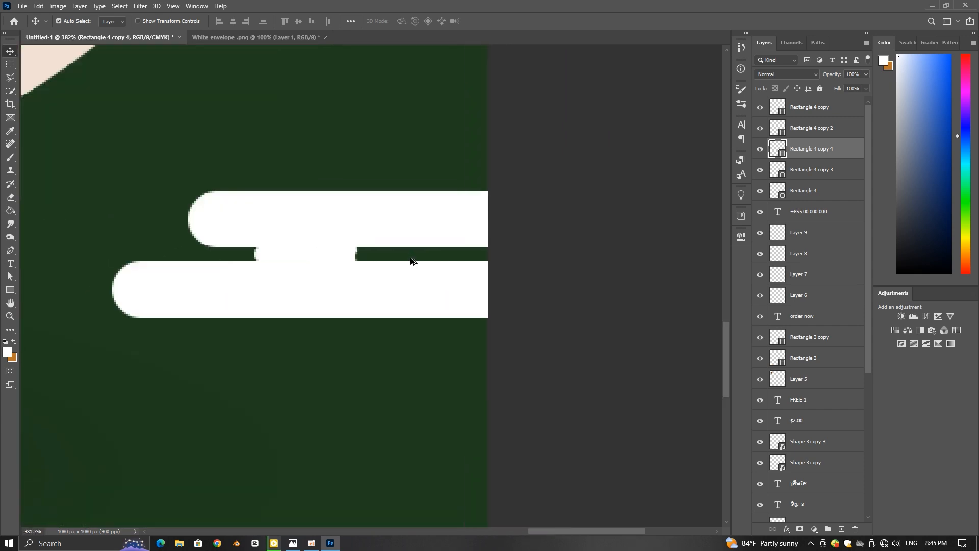
Step: Reduce the green piece's height to fit the gap between the bars and duplicate it to the connector's left side
{"action": "key", "text": "ctrl+t"}
{"action": "scroll", "coordinate": [390, 260], "scroll_direction": "up", "scroll_amount": 3}
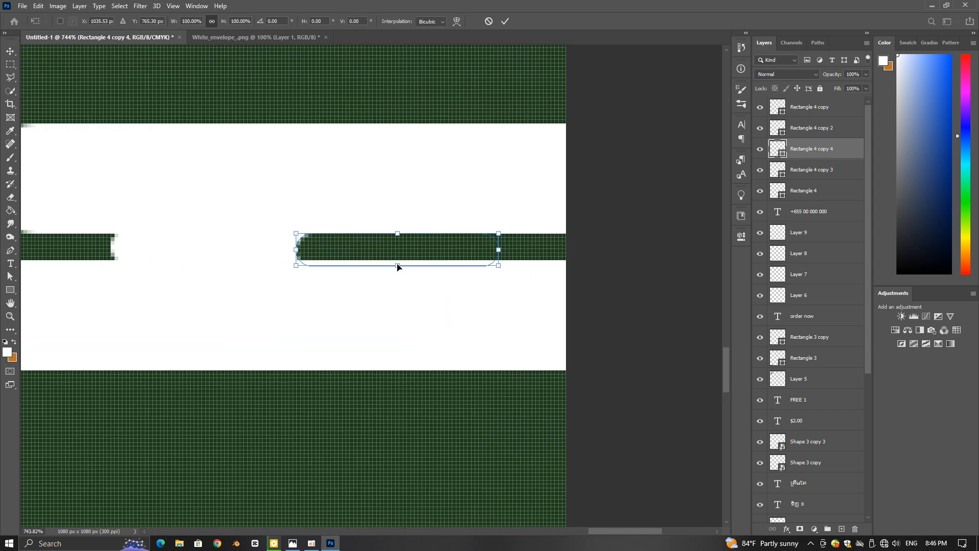
{"action": "left_click_drag", "start_coordinate": [397, 269], "coordinate": [371, 248]}
{"action": "key", "text": "Return"}
{"action": "scroll", "coordinate": [357, 250], "scroll_direction": "down", "scroll_amount": 3}
{"action": "left_click_drag", "start_coordinate": [310, 250], "coordinate": [160, 251]}
{"action": "scroll", "coordinate": [160, 251], "scroll_direction": "down", "scroll_amount": 10}
{"action": "left_click", "coordinate": [286, 280]}
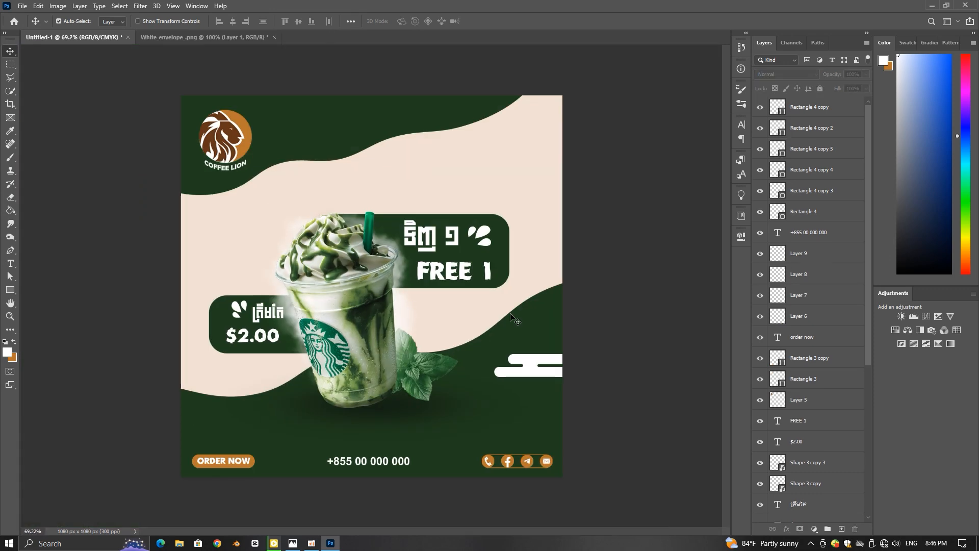
Step: Duplicate the lower right white bar onto the poster's lower left edge and resize the copy
{"action": "scroll", "coordinate": [542, 360], "scroll_direction": "up", "scroll_amount": 8}
{"action": "scroll", "coordinate": [520, 377], "scroll_direction": "down", "scroll_amount": 6}
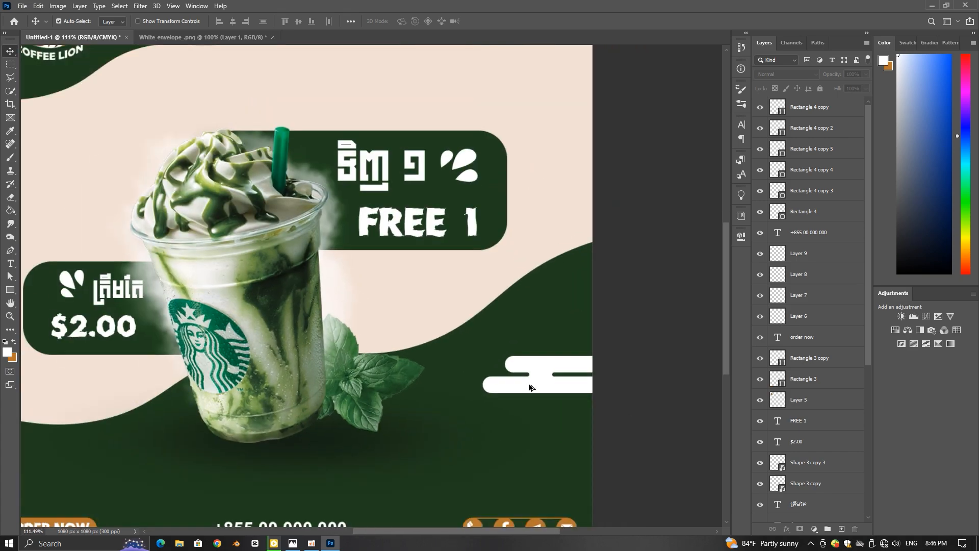
{"action": "left_click", "coordinate": [533, 392]}
{"action": "left_click_drag", "start_coordinate": [570, 395], "coordinate": [169, 439]}
{"action": "scroll", "coordinate": [168, 438], "scroll_direction": "up", "scroll_amount": 5}
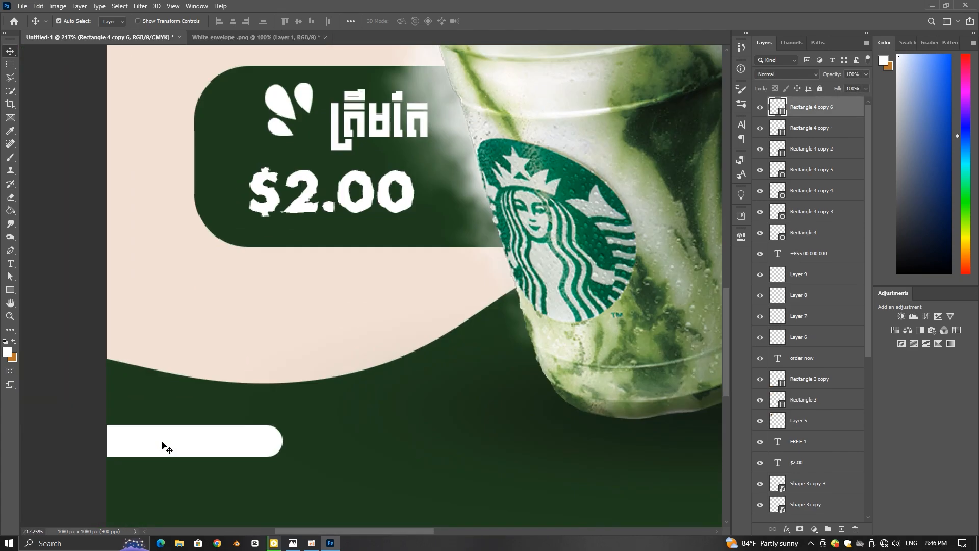
{"action": "key", "text": "ctrl+t"}
{"action": "scroll", "coordinate": [197, 420], "scroll_direction": "down", "scroll_amount": 5}
{"action": "left_click", "coordinate": [504, 22]}
Step: Duplicate the lower left edge bar and arrange the pair as a longer bar with a thinner, shorter one beneath it
{"action": "scroll", "coordinate": [253, 365], "scroll_direction": "up", "scroll_amount": 2}
{"action": "left_click_drag", "start_coordinate": [253, 365], "coordinate": [356, 248]}
{"action": "scroll", "coordinate": [356, 248], "scroll_direction": "down", "scroll_amount": 2}
{"action": "left_click_drag", "start_coordinate": [699, 260], "coordinate": [305, 327]}
{"action": "scroll", "coordinate": [294, 327], "scroll_direction": "up", "scroll_amount": 4}
{"action": "scroll", "coordinate": [306, 325], "scroll_direction": "down", "scroll_amount": 4}
{"action": "scroll", "coordinate": [323, 318], "scroll_direction": "up", "scroll_amount": 4}
{"action": "left_click_drag", "start_coordinate": [310, 310], "coordinate": [336, 308]}
{"action": "left_click", "coordinate": [313, 345]}
{"action": "scroll", "coordinate": [308, 338], "scroll_direction": "up", "scroll_amount": 2}
{"action": "key", "text": "ctrl+t"}
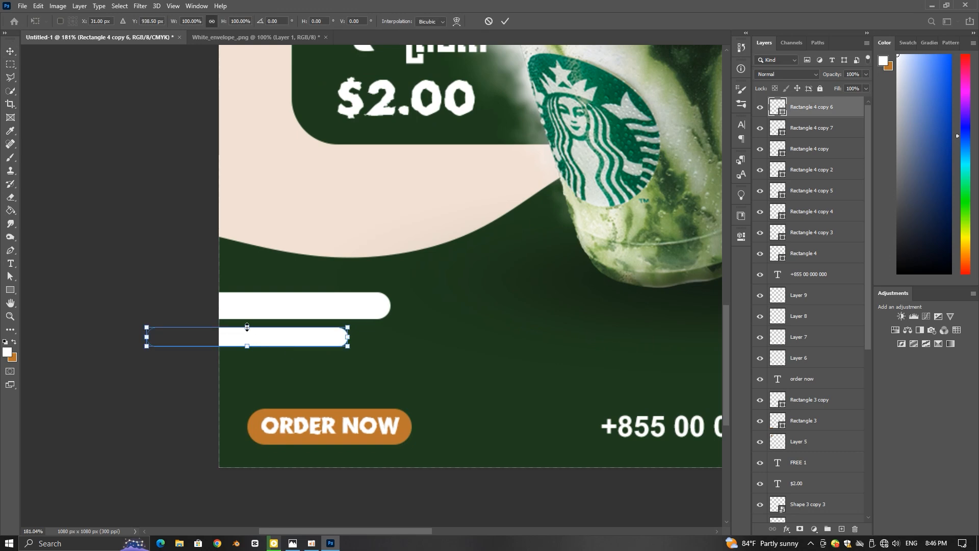
{"action": "left_click", "coordinate": [505, 22]}
Step: Select the connector and its two green side pieces between the right bars and convert them into one smart object
{"action": "key", "text": "ctrl+0"}
{"action": "scroll", "coordinate": [209, 377], "scroll_direction": "up", "scroll_amount": 4}
{"action": "left_click_drag", "start_coordinate": [209, 376], "coordinate": [284, 280]}
{"action": "left_click_drag", "start_coordinate": [673, 270], "coordinate": [302, 250]}
{"action": "scroll", "coordinate": [460, 266], "scroll_direction": "up", "scroll_amount": 5}
{"action": "left_click", "coordinate": [454, 283]}
{"action": "left_click", "coordinate": [422, 283], "text": "shift"}
{"action": "left_click", "coordinate": [397, 282], "text": "shift"}
{"action": "right_click", "coordinate": [812, 210]}
{"action": "left_click", "coordinate": [844, 244]}
Step: Duplicate the connector smart object into the gap between the left bars and scale it to 70.43%
{"action": "scroll", "coordinate": [486, 292], "scroll_direction": "down", "scroll_amount": 4}
{"action": "scroll", "coordinate": [550, 378], "scroll_direction": "down", "scroll_amount": 3}
{"action": "left_click_drag", "start_coordinate": [551, 378], "coordinate": [187, 439]}
{"action": "scroll", "coordinate": [187, 439], "scroll_direction": "up", "scroll_amount": 2}
{"action": "scroll", "coordinate": [185, 437], "scroll_direction": "up", "scroll_amount": 6}
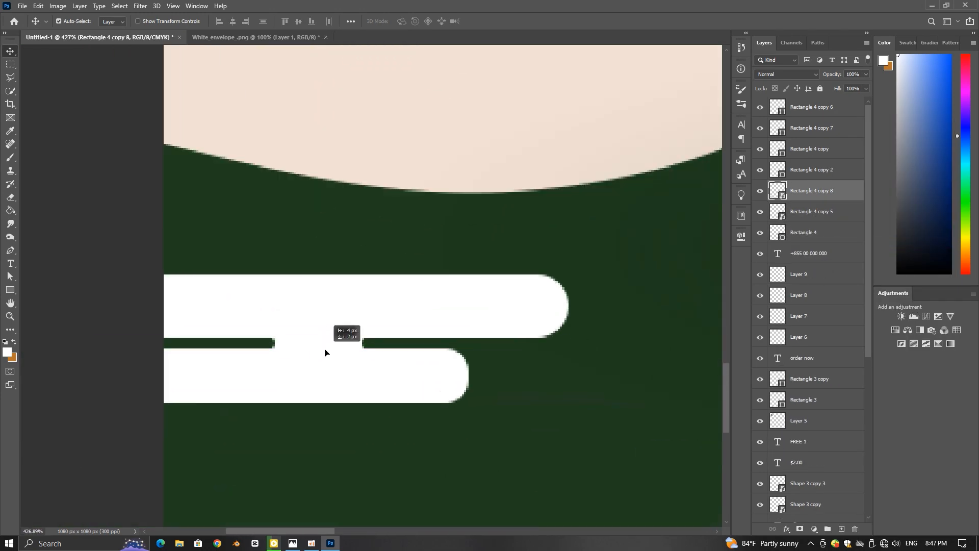
{"action": "key", "text": "ctrl+t"}
{"action": "left_click_drag", "start_coordinate": [452, 337], "coordinate": [409, 338]}
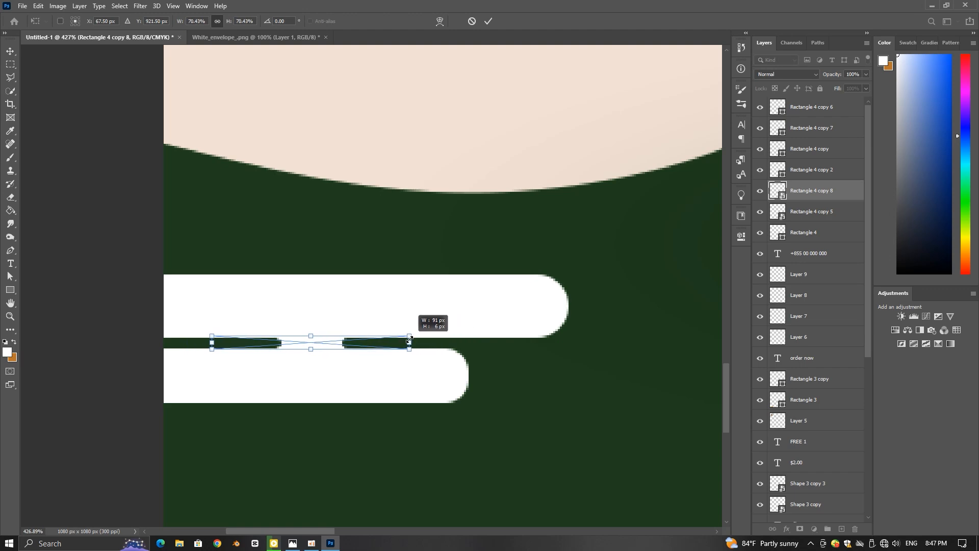
{"action": "left_click", "coordinate": [488, 21]}
Step: Try to nudge the left connector to another position between its bars
{"action": "scroll", "coordinate": [326, 242], "scroll_direction": "up", "scroll_amount": 2}
{"action": "scroll", "coordinate": [277, 387], "scroll_direction": "down", "scroll_amount": 3}
{"action": "left_click_drag", "start_coordinate": [334, 389], "coordinate": [308, 381]}
{"action": "scroll", "coordinate": [308, 389], "scroll_direction": "up", "scroll_amount": 4}
{"action": "key", "text": "ctrl+z"}
{"action": "key", "text": "ctrl+0"}
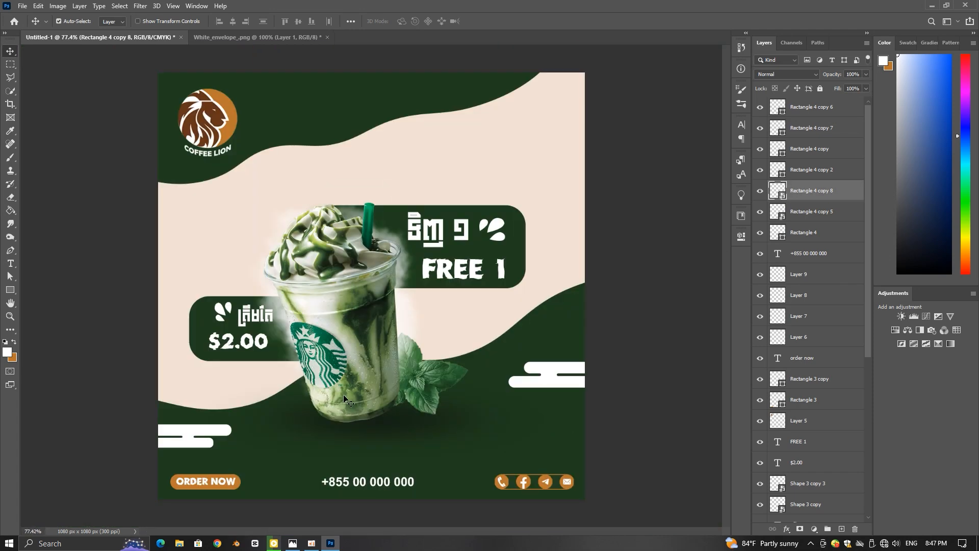
Step: Try to move the two right bars and their connector upward together
{"action": "left_click", "coordinate": [668, 388]}
{"action": "scroll", "coordinate": [581, 386], "scroll_direction": "up", "scroll_amount": 4}
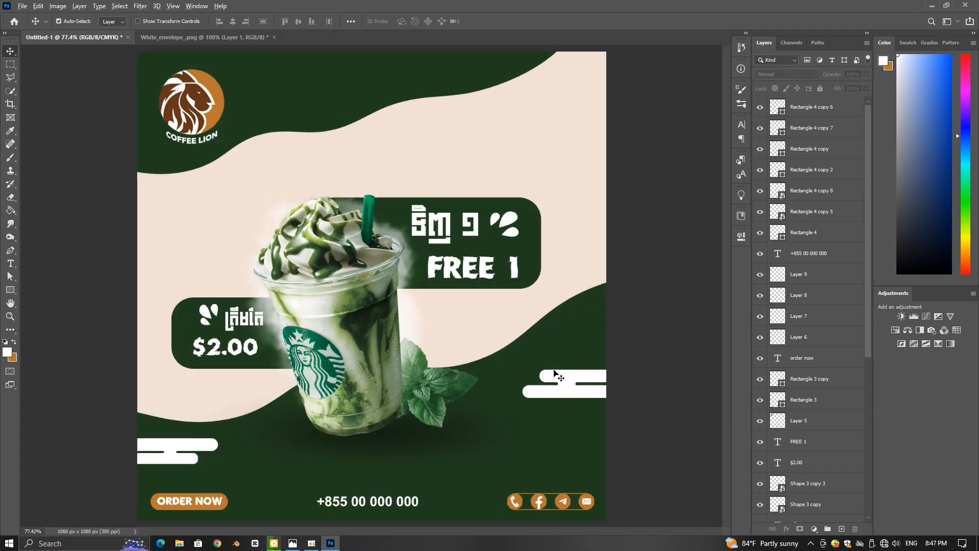
{"action": "left_click", "coordinate": [566, 387]}
{"action": "left_click", "coordinate": [573, 379], "text": "shift"}
{"action": "left_click", "coordinate": [578, 399], "text": "shift"}
{"action": "left_click_drag", "start_coordinate": [578, 398], "coordinate": [582, 384]}
{"action": "key", "text": "ctrl+z"}
{"action": "scroll", "coordinate": [592, 390], "scroll_direction": "up", "scroll_amount": 3}
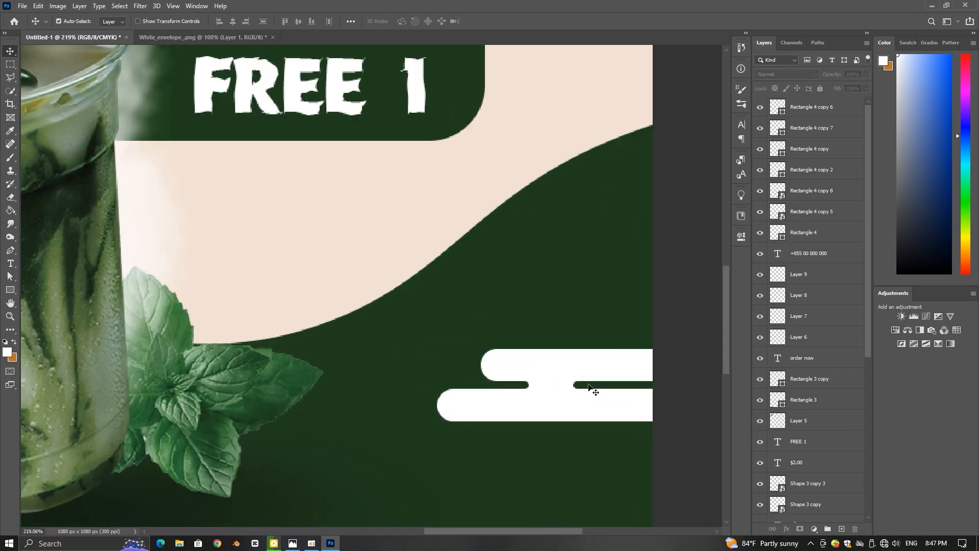
Step: Check the right connector's fit and shift the right bar group slightly upward on the dark green wave
{"action": "left_click", "coordinate": [520, 392], "text": "ctrl"}
{"action": "left_click", "coordinate": [640, 384]}
{"action": "left_click", "coordinate": [593, 387]}
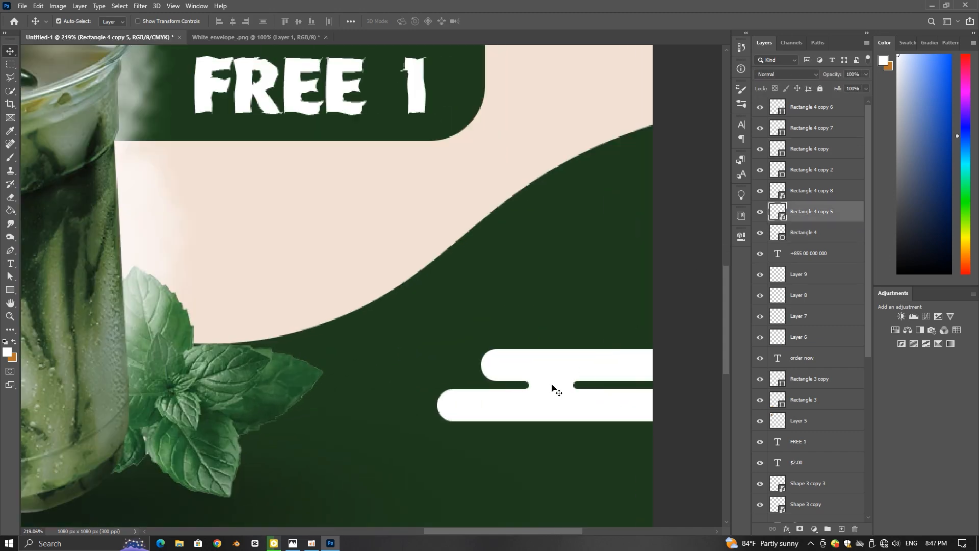
{"action": "scroll", "coordinate": [552, 388], "scroll_direction": "down", "scroll_amount": 3}
{"action": "scroll", "coordinate": [606, 391], "scroll_direction": "up", "scroll_amount": 5}
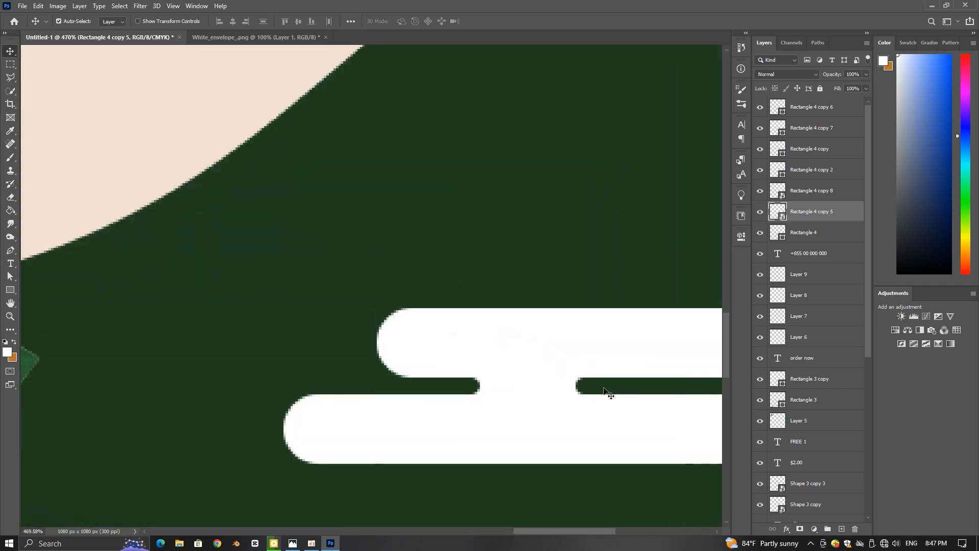
{"action": "scroll", "coordinate": [531, 382], "scroll_direction": "down", "scroll_amount": 5}
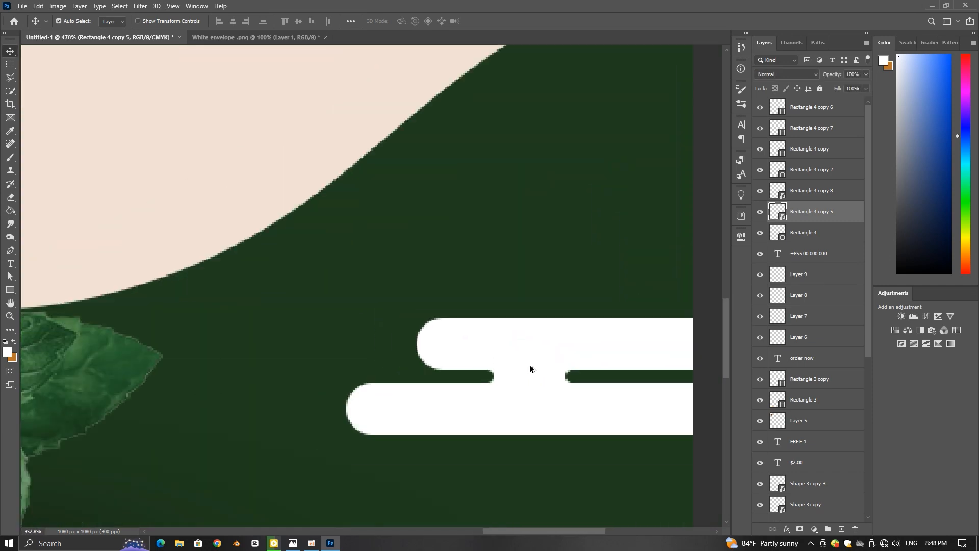
{"action": "left_click", "coordinate": [531, 383]}
{"action": "scroll", "coordinate": [551, 387], "scroll_direction": "down", "scroll_amount": 5}
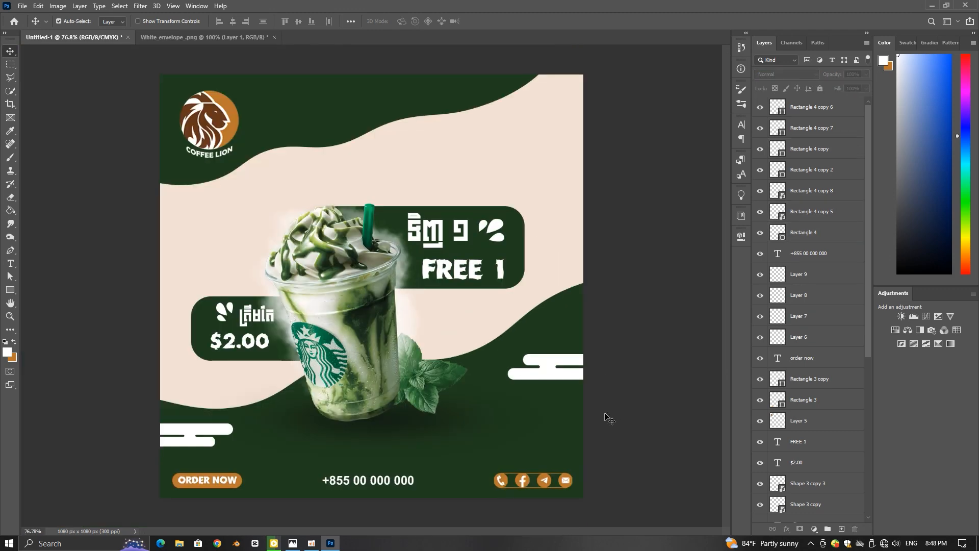
Step: Try to move the lower right bar down above the contact icons and scale it to 63.85%
{"action": "left_click_drag", "start_coordinate": [556, 376], "coordinate": [541, 446]}
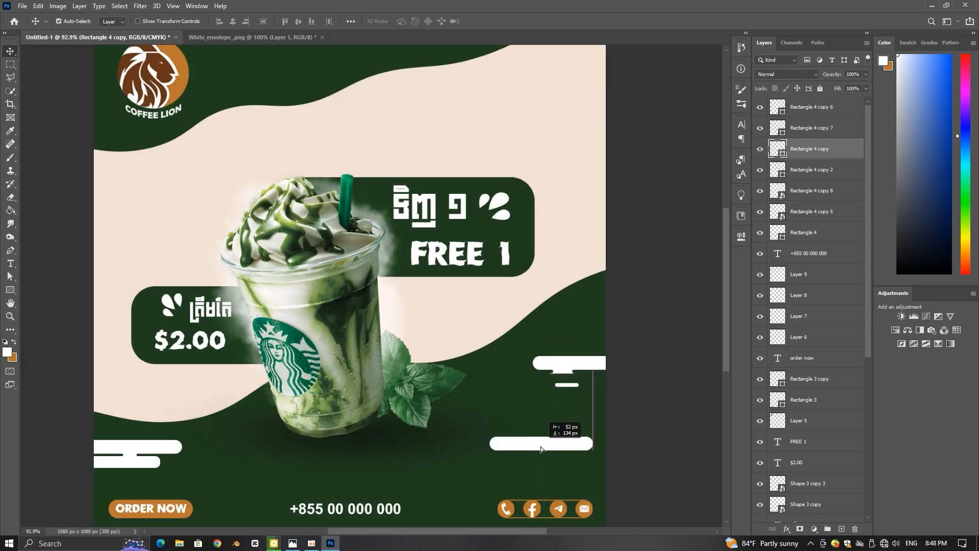
{"action": "scroll", "coordinate": [541, 446], "scroll_direction": "up", "scroll_amount": 5}
{"action": "key", "text": "ctrl+t"}
{"action": "left_click_drag", "start_coordinate": [626, 442], "coordinate": [595, 440]}
{"action": "scroll", "coordinate": [582, 431], "scroll_direction": "down", "scroll_amount": 2}
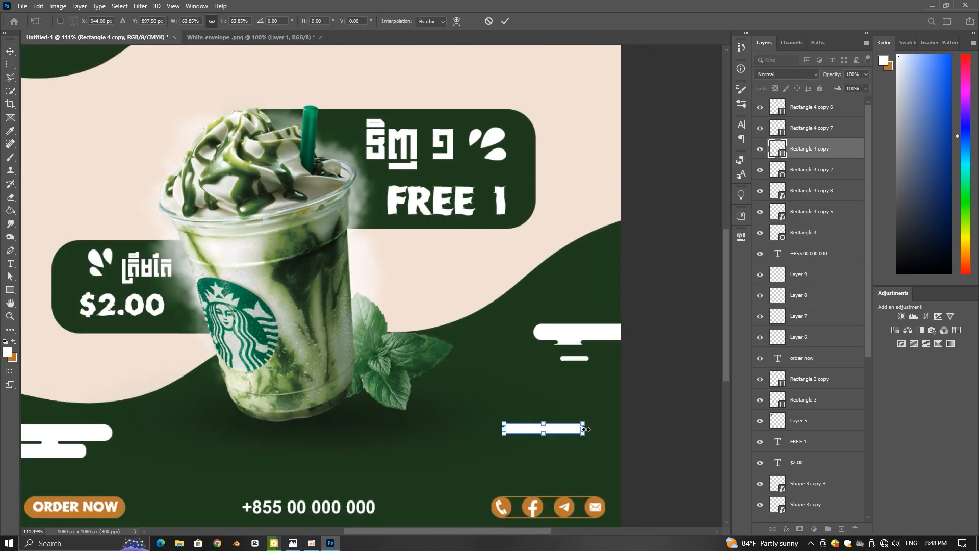
{"action": "key", "text": "Return"}
{"action": "left_click", "coordinate": [584, 406]}
{"action": "scroll", "coordinate": [583, 406], "scroll_direction": "up", "scroll_amount": 3}
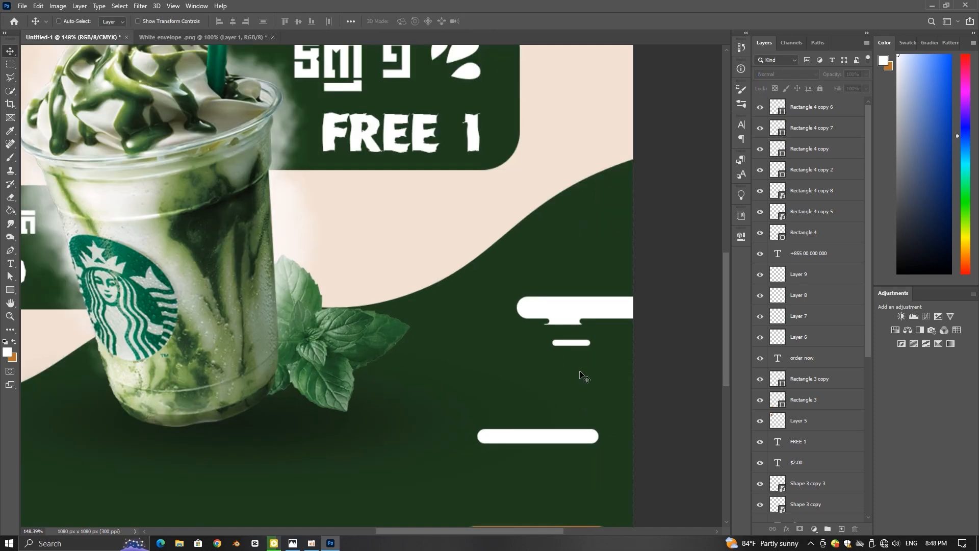
{"action": "key", "text": "ctrl+z"}
{"action": "key", "text": "ctrl+z"}
Step: Duplicate the lower right bar downward as a separate, slightly smaller bar above the contact icons
{"action": "left_click", "coordinate": [621, 339]}
{"action": "scroll", "coordinate": [595, 430], "scroll_direction": "down", "scroll_amount": 4}
{"action": "left_click_drag", "start_coordinate": [622, 341], "coordinate": [592, 441]}
{"action": "key", "text": "ctrl+t"}
{"action": "scroll", "coordinate": [571, 445], "scroll_direction": "up", "scroll_amount": 3}
{"action": "key", "text": "Return"}
{"action": "scroll", "coordinate": [553, 441], "scroll_direction": "down", "scroll_amount": 8}
{"action": "scroll", "coordinate": [592, 441], "scroll_direction": "up", "scroll_amount": 4}
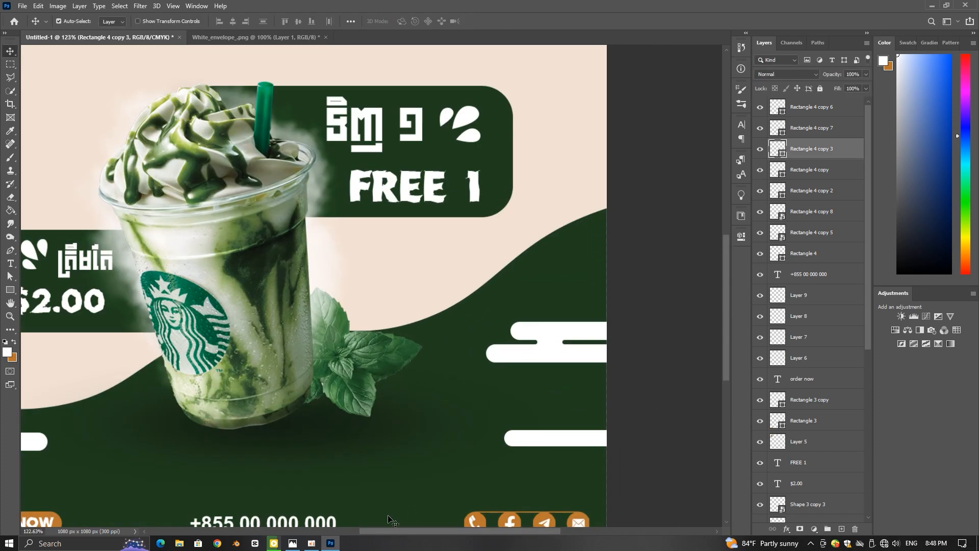
Step: Adjust the position and size of the separate bar above the contact icons at the poster's right edge
{"action": "scroll", "coordinate": [664, 392], "scroll_direction": "down", "scroll_amount": 2}
{"action": "left_click_drag", "start_coordinate": [664, 392], "coordinate": [610, 308]}
{"action": "scroll", "coordinate": [533, 362], "scroll_direction": "up", "scroll_amount": 4}
{"action": "left_click_drag", "start_coordinate": [528, 335], "coordinate": [518, 343]}
{"action": "scroll", "coordinate": [519, 345], "scroll_direction": "up", "scroll_amount": 3}
{"action": "key", "text": "ctrl+t"}
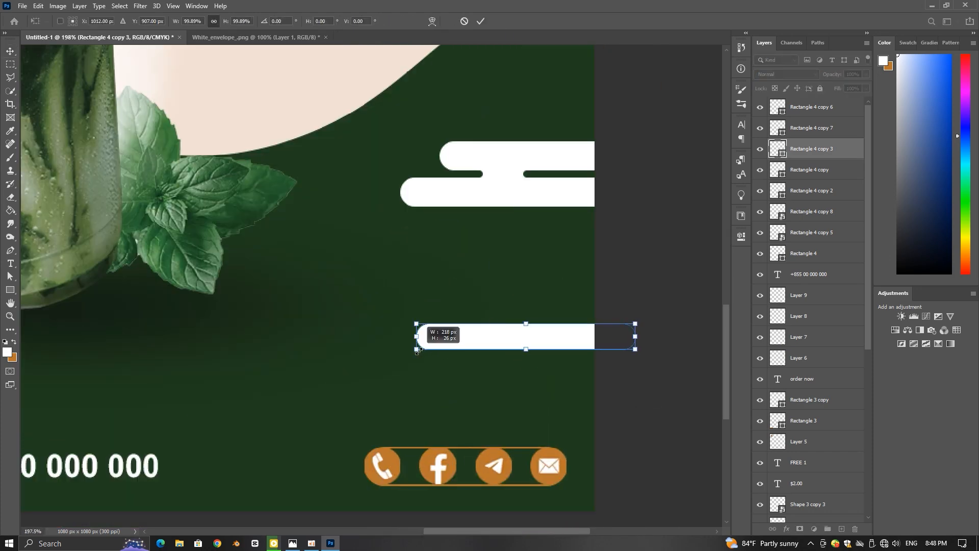
{"action": "left_click", "coordinate": [481, 21]}
{"action": "scroll", "coordinate": [530, 169], "scroll_direction": "down", "scroll_amount": 3}
Step: Delete the redundant Rectangle 4 copy 2 layer and show the Rectangle 4 copy bar
{"action": "left_click_drag", "start_coordinate": [568, 190], "coordinate": [520, 153]}
{"action": "left_click", "coordinate": [525, 193]}
{"action": "left_click", "coordinate": [519, 188]}
{"action": "key", "text": "Delete"}
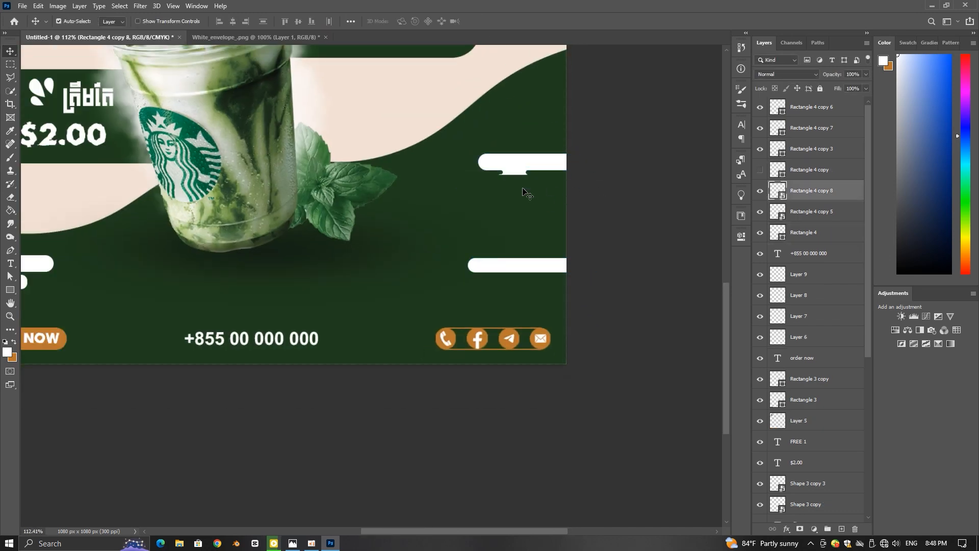
{"action": "left_click", "coordinate": [762, 171]}
Step: Try to select the upper right bar group and scale it down
{"action": "scroll", "coordinate": [610, 182], "scroll_direction": "down", "scroll_amount": 2}
{"action": "left_click_drag", "start_coordinate": [599, 200], "coordinate": [540, 149]}
{"action": "key", "text": "t"}
{"action": "left_click", "coordinate": [11, 52]}
{"action": "key", "text": "ctrl+t"}
{"action": "left_click_drag", "start_coordinate": [586, 157], "coordinate": [577, 160]}
{"action": "left_click", "coordinate": [489, 22]}
{"action": "left_click", "coordinate": [609, 160]}
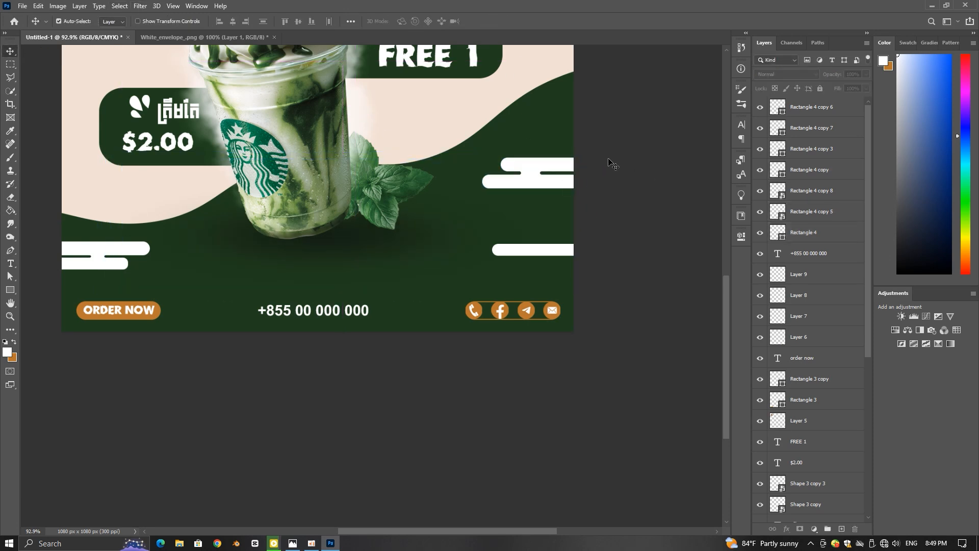
Step: Select the two upper right bars with their connector and scale the group to about 87%
{"action": "left_click", "coordinate": [383, 249]}
{"action": "left_click", "coordinate": [759, 512]}
{"action": "left_click_drag", "start_coordinate": [606, 193], "coordinate": [518, 145]}
{"action": "key", "text": "ctrl+t"}
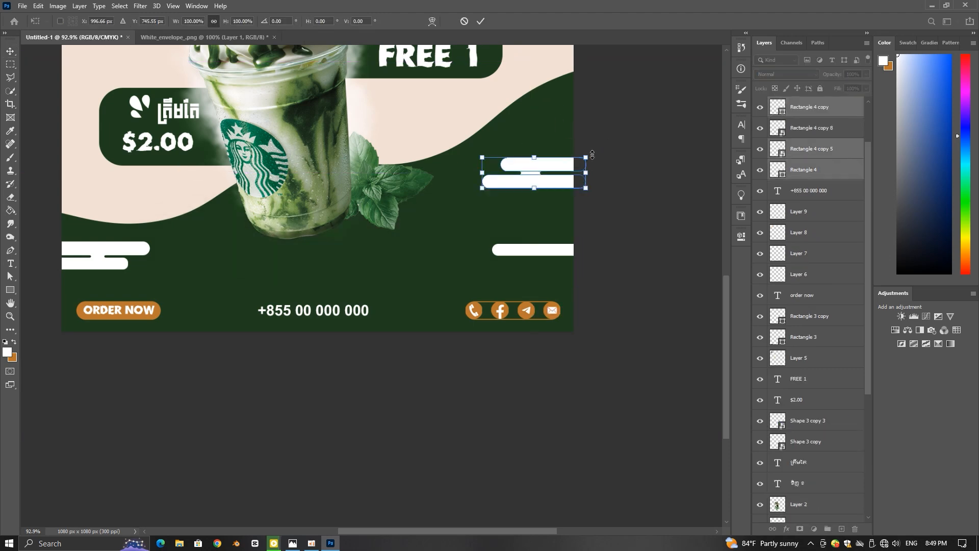
{"action": "left_click", "coordinate": [481, 23]}
{"action": "left_click", "coordinate": [564, 154]}
{"action": "scroll", "coordinate": [564, 154], "scroll_direction": "up", "scroll_amount": 6}
{"action": "key", "text": "ctrl+z"}
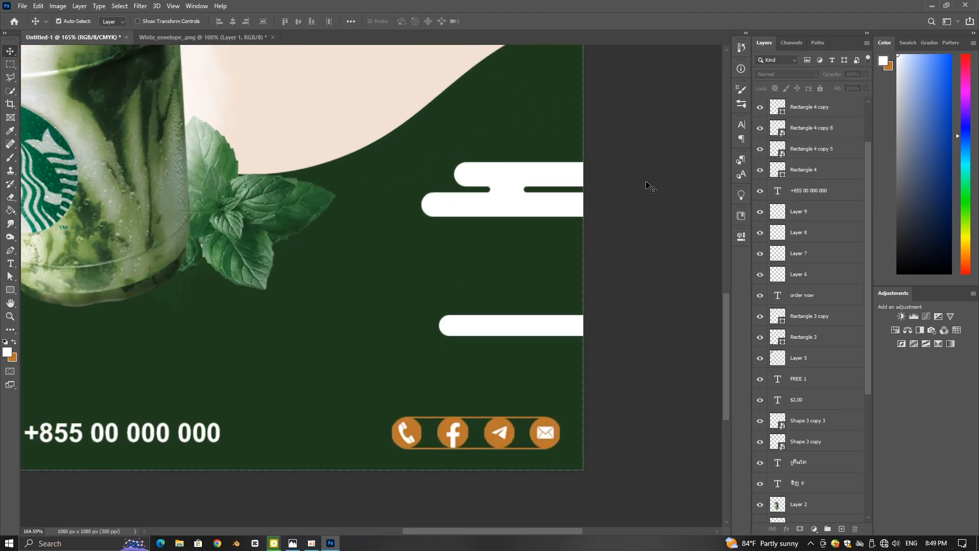
{"action": "key", "text": "ctrl+z"}
{"action": "key", "text": "ctrl+t"}
{"action": "left_click", "coordinate": [467, 216]}
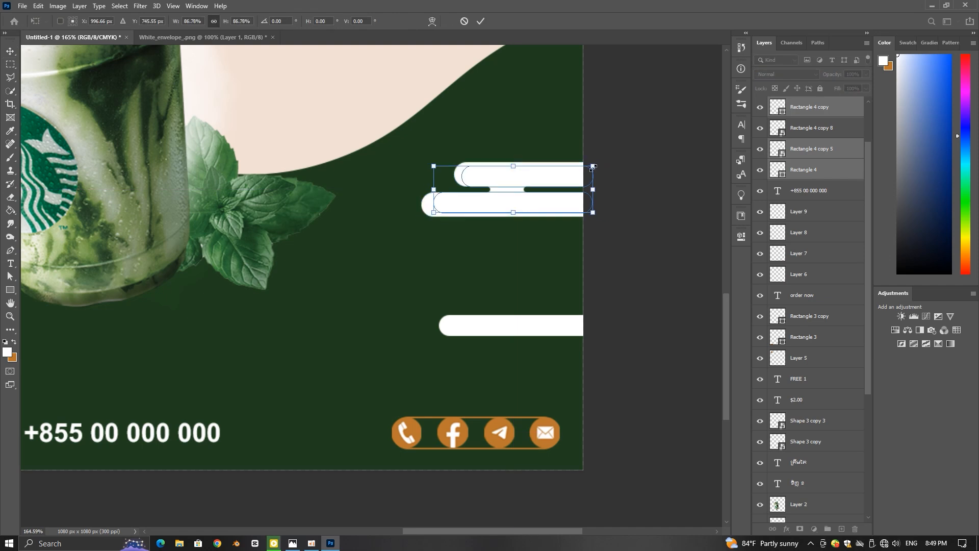
{"action": "scroll", "coordinate": [654, 175], "scroll_direction": "down", "scroll_amount": 3}
{"action": "left_click", "coordinate": [485, 22]}
{"action": "left_click", "coordinate": [681, 148]}
Step: Reposition the connector between the two upper right bars so it closes the gap cleanly
{"action": "scroll", "coordinate": [680, 150], "scroll_direction": "down", "scroll_amount": 5}
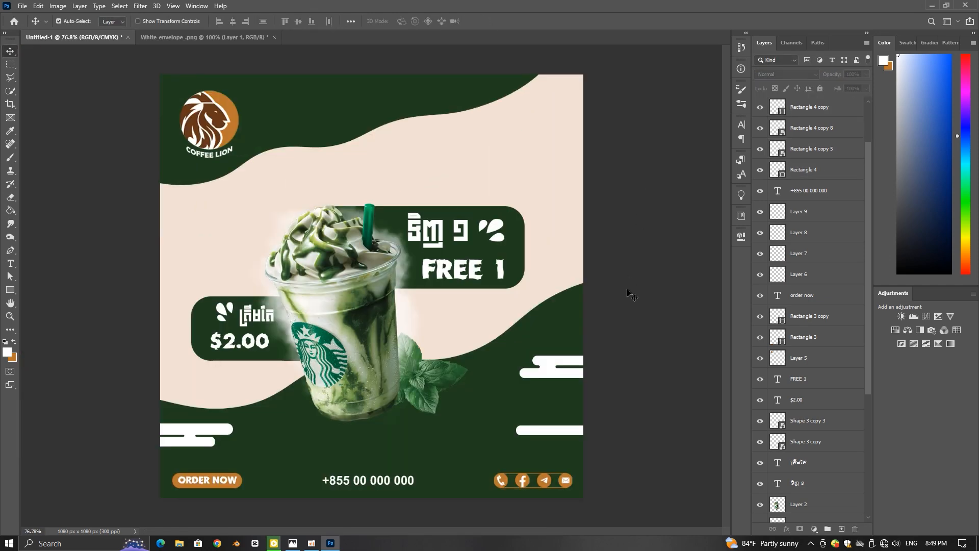
{"action": "scroll", "coordinate": [583, 256], "scroll_direction": "up", "scroll_amount": 10}
{"action": "left_click", "coordinate": [474, 307]}
{"action": "scroll", "coordinate": [509, 306], "scroll_direction": "up", "scroll_amount": 3}
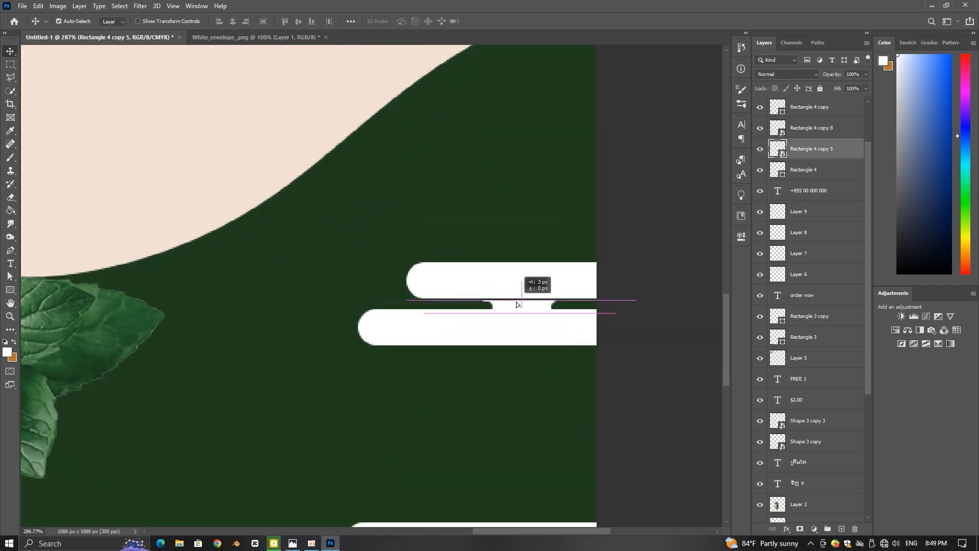
{"action": "scroll", "coordinate": [478, 315], "scroll_direction": "up", "scroll_amount": 4}
{"action": "scroll", "coordinate": [477, 320], "scroll_direction": "up", "scroll_amount": 3}
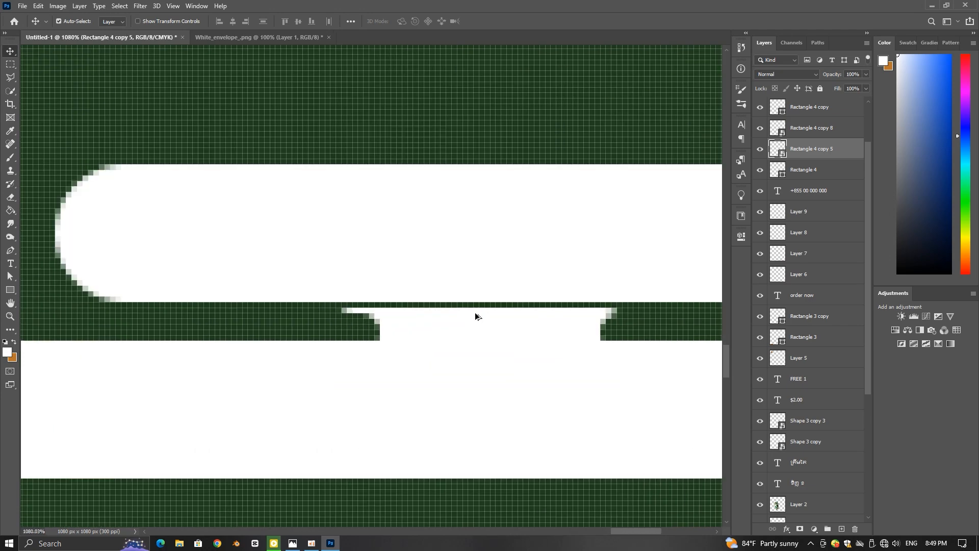
{"action": "scroll", "coordinate": [470, 303], "scroll_direction": "down", "scroll_amount": 6}
{"action": "scroll", "coordinate": [644, 306], "scroll_direction": "down", "scroll_amount": 5}
{"action": "left_click", "coordinate": [599, 301]}
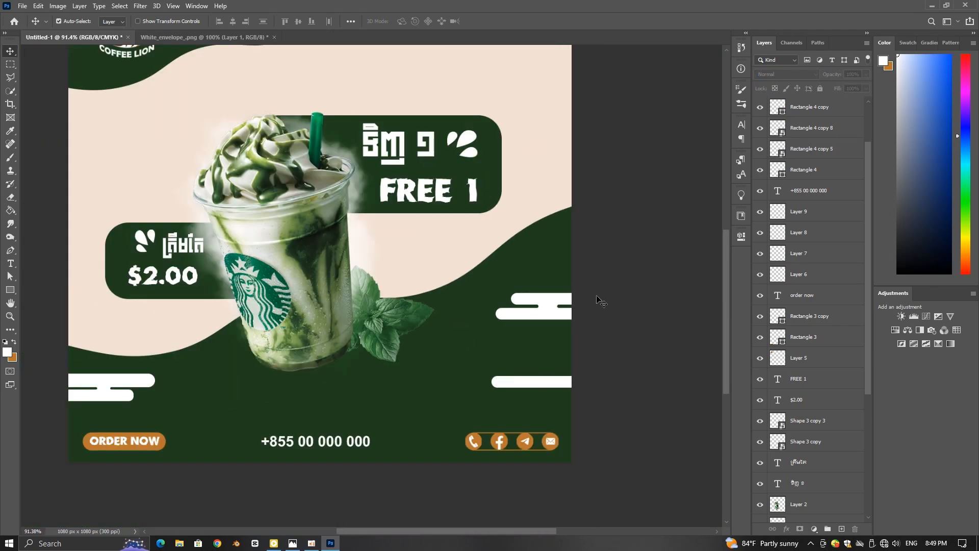
Step: Duplicate the separate right bar twice beneath itself, offset the copies and slightly widen the lowest one
{"action": "scroll", "coordinate": [584, 395], "scroll_direction": "up", "scroll_amount": 2}
{"action": "left_click", "coordinate": [530, 389], "text": "alt"}
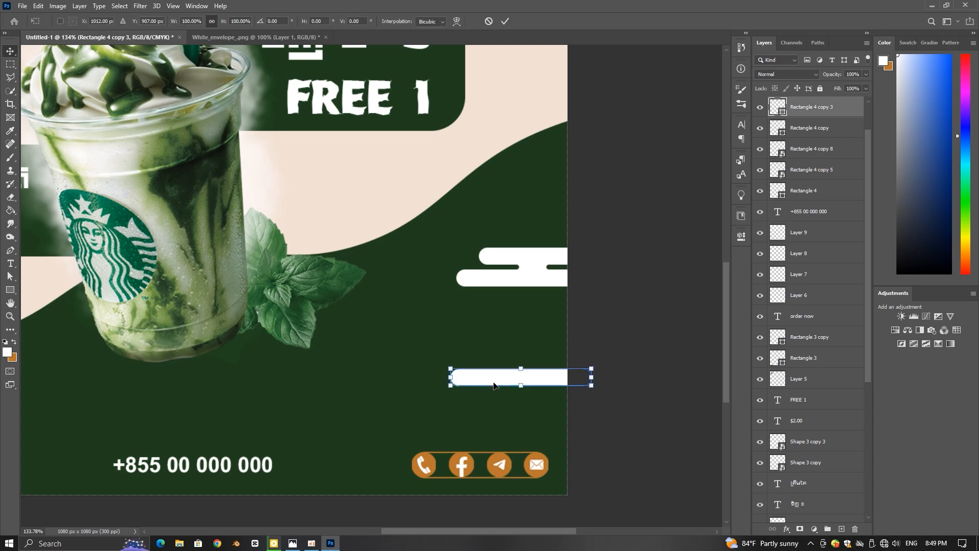
{"action": "scroll", "coordinate": [640, 313], "scroll_direction": "up", "scroll_amount": 2}
{"action": "left_click_drag", "start_coordinate": [457, 397], "coordinate": [485, 447]}
{"action": "key", "text": "ctrl+t"}
{"action": "left_click_drag", "start_coordinate": [545, 444], "coordinate": [560, 442]}
{"action": "left_click_drag", "start_coordinate": [524, 445], "coordinate": [514, 446]}
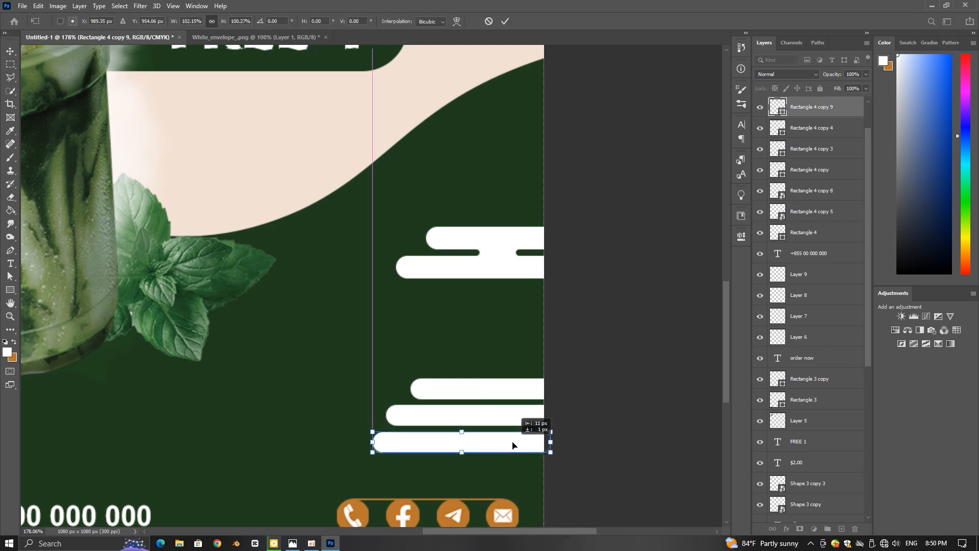
{"action": "left_click", "coordinate": [504, 21]}
Step: Move the lowest bar of the three-bar stack to the right so its end is staggered
{"action": "scroll", "coordinate": [590, 402], "scroll_direction": "up", "scroll_amount": 6}
{"action": "scroll", "coordinate": [381, 450], "scroll_direction": "down", "scroll_amount": 11}
{"action": "left_click", "coordinate": [397, 439]}
{"action": "left_click", "coordinate": [357, 515]}
{"action": "left_click_drag", "start_coordinate": [357, 458], "coordinate": [397, 459]}
Step: Duplicate the connector smart object into the stack's upper gap and shrink it to fit between the bars
{"action": "scroll", "coordinate": [449, 437], "scroll_direction": "up", "scroll_amount": 7}
{"action": "left_click_drag", "start_coordinate": [352, 244], "coordinate": [337, 425]}
{"action": "scroll", "coordinate": [337, 427], "scroll_direction": "up", "scroll_amount": 3}
{"action": "scroll", "coordinate": [337, 431], "scroll_direction": "up", "scroll_amount": 3}
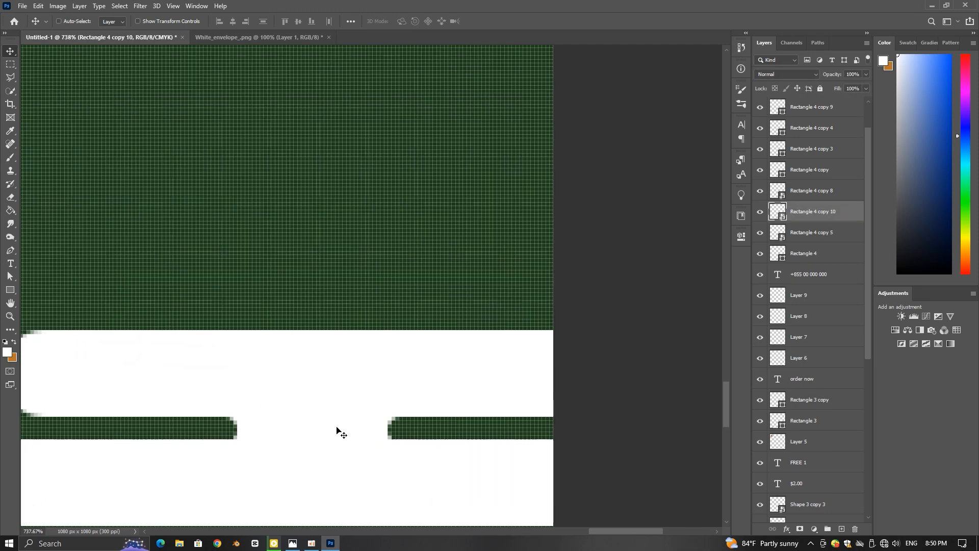
{"action": "key", "text": "ctrl+t"}
{"action": "left_click_drag", "start_coordinate": [500, 437], "coordinate": [470, 437]}
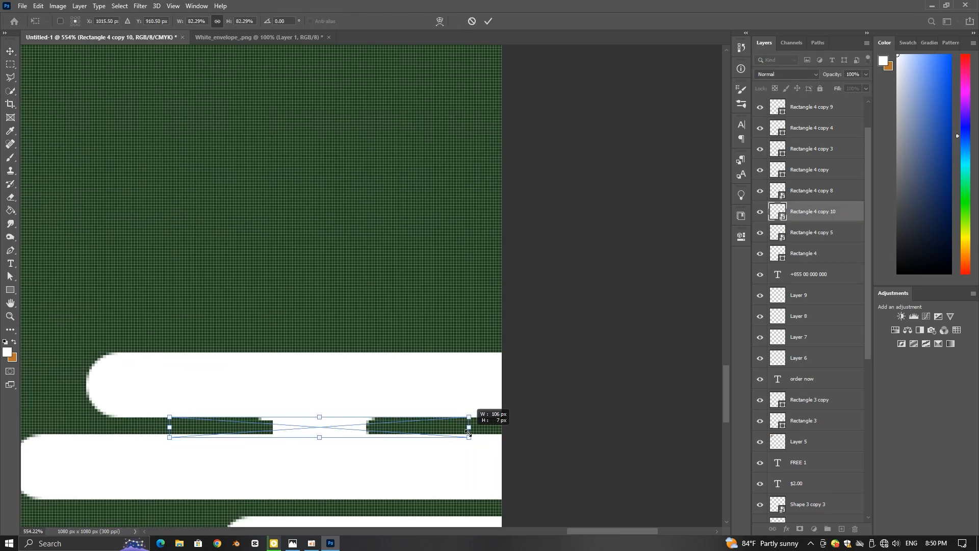
{"action": "scroll", "coordinate": [317, 428], "scroll_direction": "up", "scroll_amount": 3}
{"action": "left_click_drag", "start_coordinate": [316, 430], "coordinate": [292, 424]}
{"action": "scroll", "coordinate": [327, 387], "scroll_direction": "down", "scroll_amount": 4}
{"action": "left_click", "coordinate": [488, 22]}
Step: Duplicate the fitted connector into the gap between the stack's middle and lowest bars and offset it sideways
{"action": "scroll", "coordinate": [362, 382], "scroll_direction": "down", "scroll_amount": 2}
{"action": "left_click_drag", "start_coordinate": [340, 393], "coordinate": [302, 469]}
{"action": "scroll", "coordinate": [330, 456], "scroll_direction": "up", "scroll_amount": 3}
{"action": "left_click", "coordinate": [377, 437]}
{"action": "left_click_drag", "start_coordinate": [377, 437], "coordinate": [304, 437]}
{"action": "left_click", "coordinate": [535, 376]}
{"action": "scroll", "coordinate": [602, 398], "scroll_direction": "down", "scroll_amount": 6}
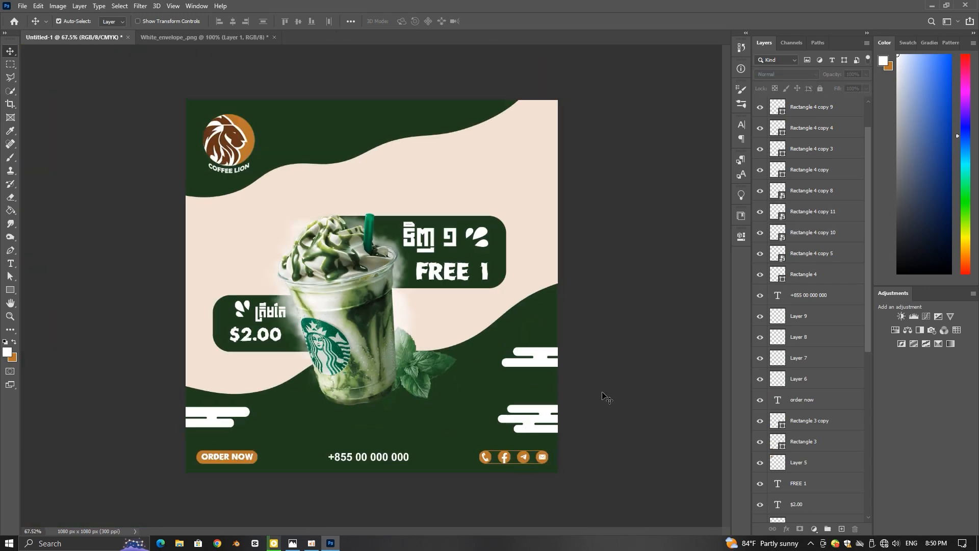
Step: Duplicate the upper bar of the lower-left pair and scale the copy slightly larger than the original
{"action": "scroll", "coordinate": [209, 416], "scroll_direction": "up", "scroll_amount": 5}
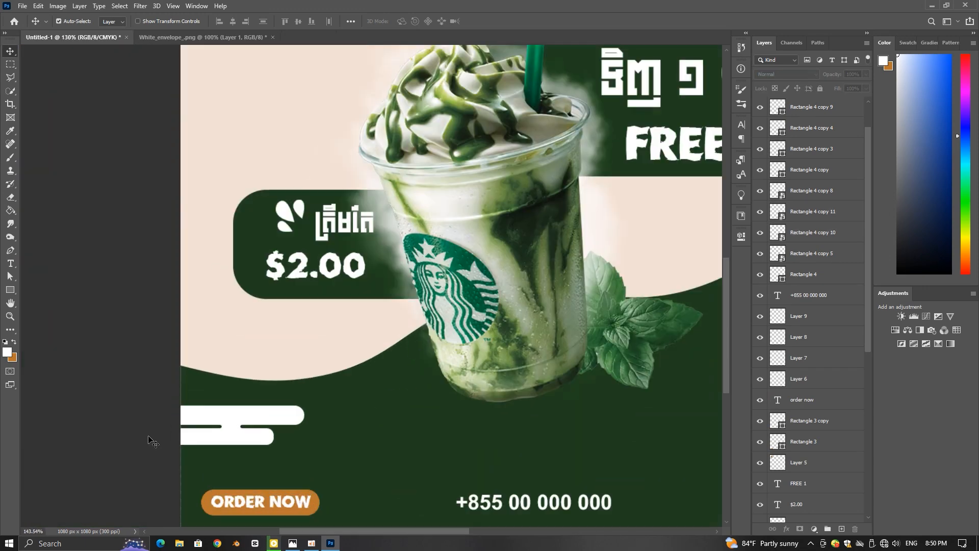
{"action": "left_click", "coordinate": [204, 410]}
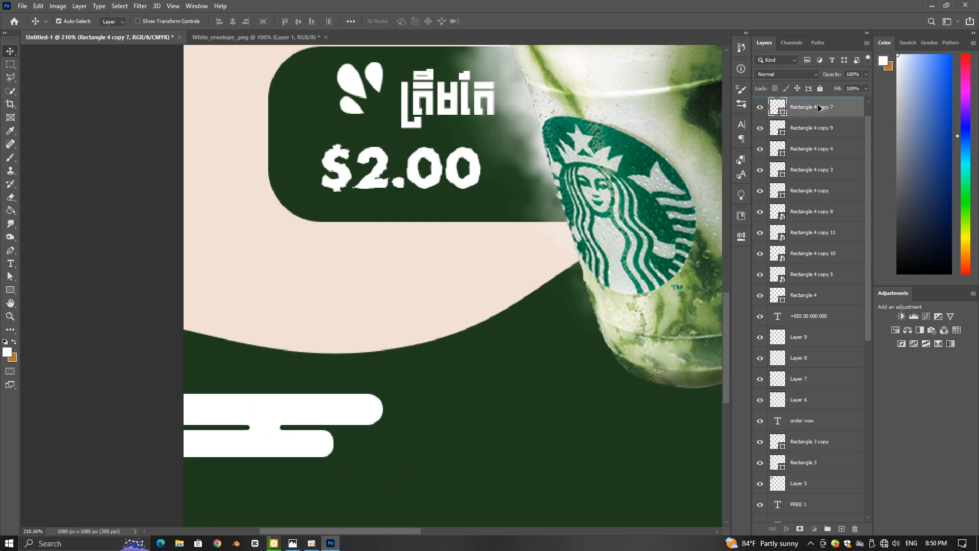
{"action": "key", "text": "ctrl+j"}
{"action": "key", "text": "ctrl+t"}
{"action": "left_click_drag", "start_coordinate": [383, 393], "coordinate": [390, 393]}
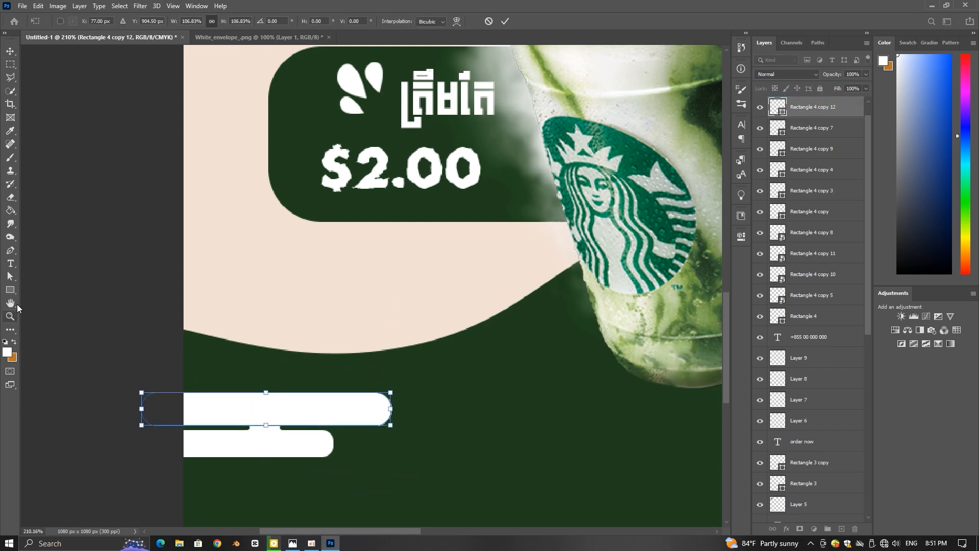
{"action": "left_click", "coordinate": [505, 21]}
Step: Remove the duplicated bar's fill and give it a white stroke
{"action": "left_click", "coordinate": [741, 236]}
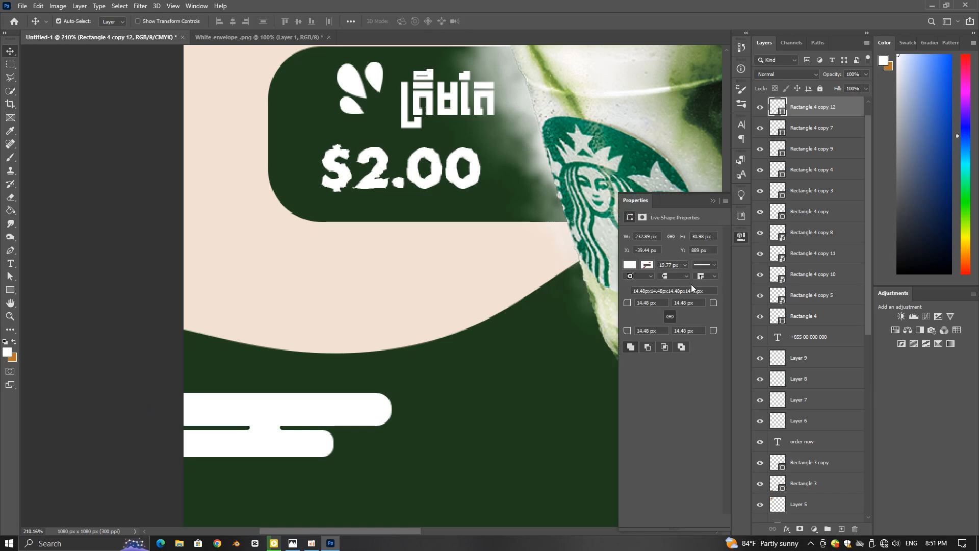
{"action": "left_click", "coordinate": [634, 265]}
{"action": "left_click", "coordinate": [634, 263]}
{"action": "left_click", "coordinate": [634, 263]}
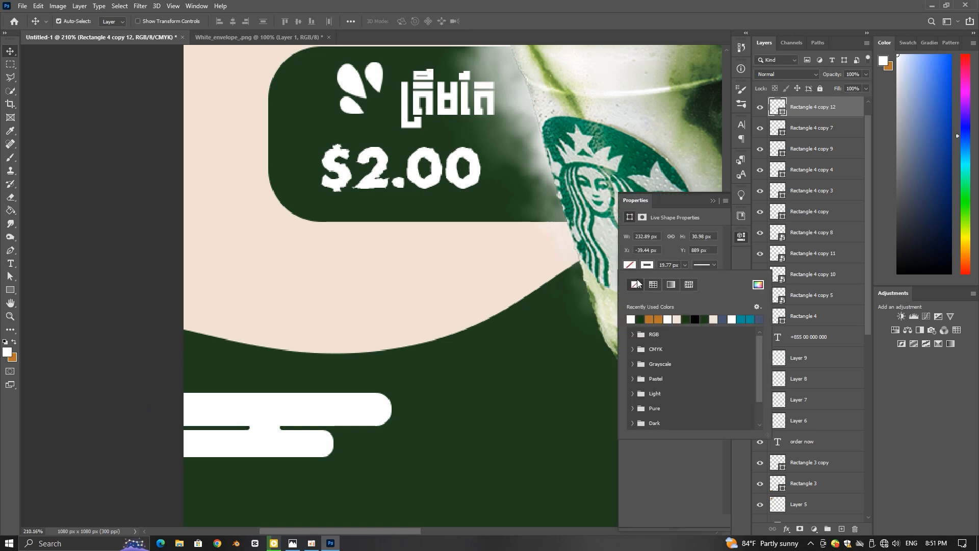
{"action": "left_click", "coordinate": [712, 201]}
Step: Enlarge the left outline slightly more and reduce its stroke width to a thin line
{"action": "key", "text": "ctrl+t"}
{"action": "left_click_drag", "start_coordinate": [391, 393], "coordinate": [395, 389]}
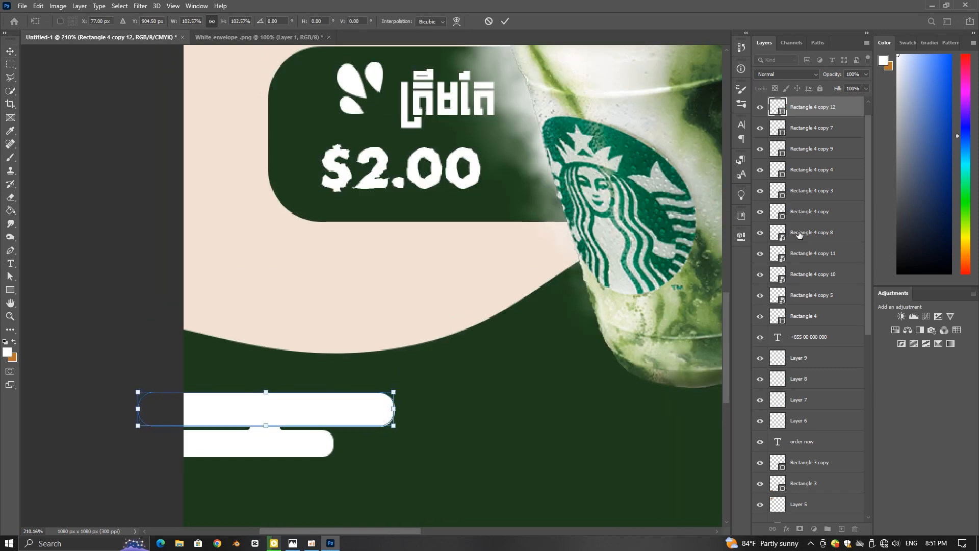
{"action": "left_click", "coordinate": [741, 236]}
{"action": "key", "text": "Return"}
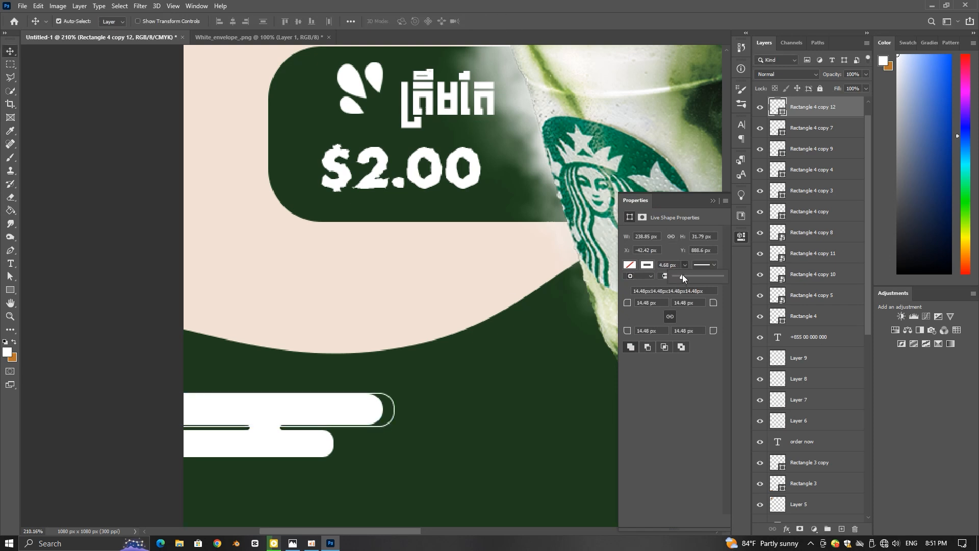
Step: Stretch the left outline's upper and lower edges outward and nudge it so it surrounds the white bar evenly
{"action": "scroll", "coordinate": [328, 403], "scroll_direction": "up", "scroll_amount": 5}
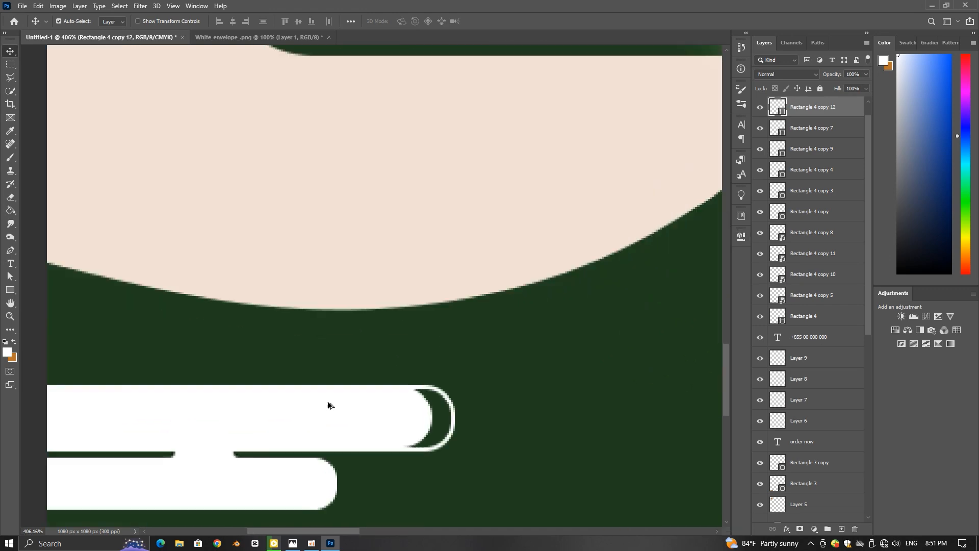
{"action": "key", "text": "ctrl+t"}
{"action": "left_click_drag", "start_coordinate": [194, 384], "coordinate": [194, 378]}
{"action": "scroll", "coordinate": [227, 387], "scroll_direction": "down", "scroll_amount": 3}
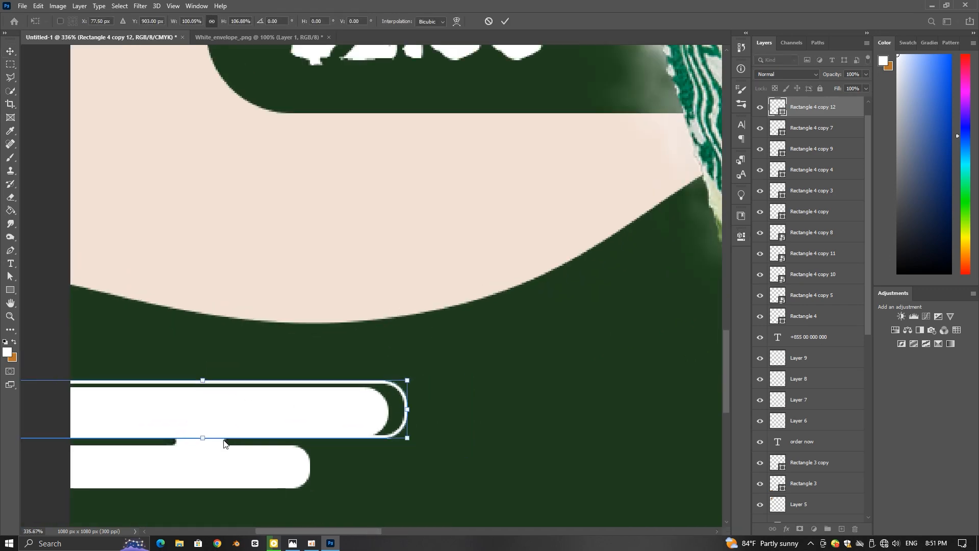
{"action": "scroll", "coordinate": [203, 438], "scroll_direction": "up", "scroll_amount": 3}
{"action": "left_click_drag", "start_coordinate": [203, 438], "coordinate": [202, 443]}
{"action": "scroll", "coordinate": [225, 389], "scroll_direction": "up", "scroll_amount": 3}
{"action": "left_click_drag", "start_coordinate": [242, 356], "coordinate": [245, 361]}
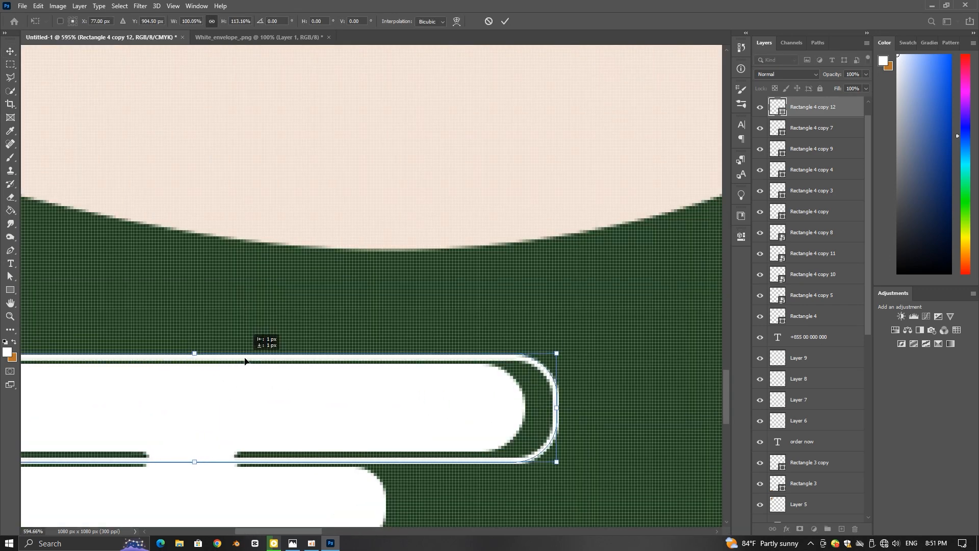
{"action": "key", "text": "Return"}
{"action": "scroll", "coordinate": [411, 259], "scroll_direction": "down", "scroll_amount": 3}
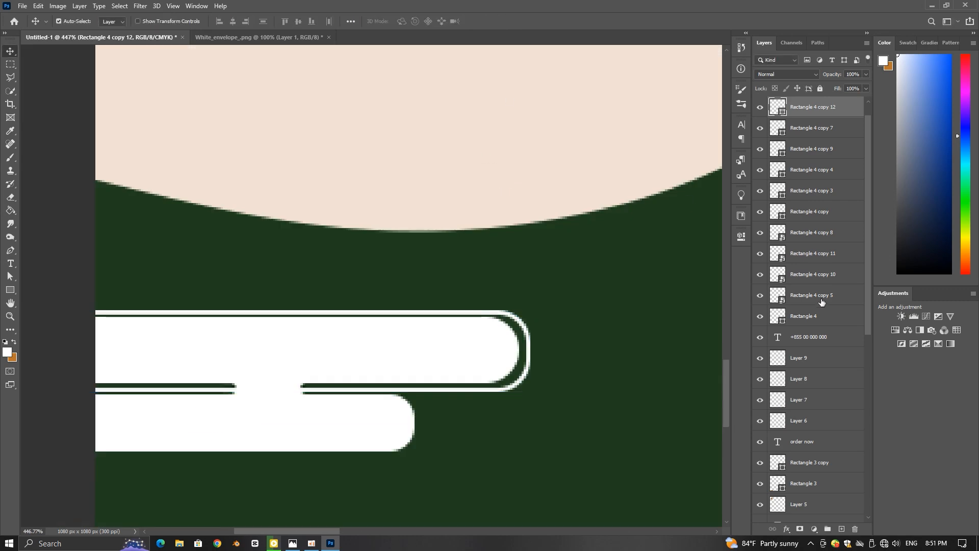
{"action": "left_click", "coordinate": [713, 201]}
Step: Rasterize the left outline layer and erase the section of its lower line running between the two bars over the connector
{"action": "scroll", "coordinate": [526, 304], "scroll_direction": "down", "scroll_amount": 5}
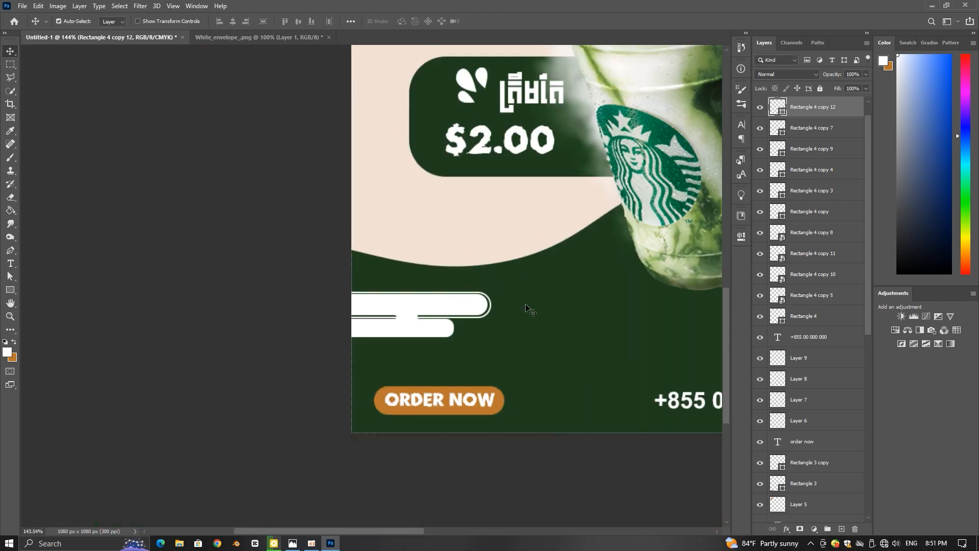
{"action": "left_click", "coordinate": [471, 481]}
{"action": "scroll", "coordinate": [436, 388], "scroll_direction": "down", "scroll_amount": 2}
{"action": "scroll", "coordinate": [436, 388], "scroll_direction": "up", "scroll_amount": 5}
{"action": "scroll", "coordinate": [384, 259], "scroll_direction": "up", "scroll_amount": 2}
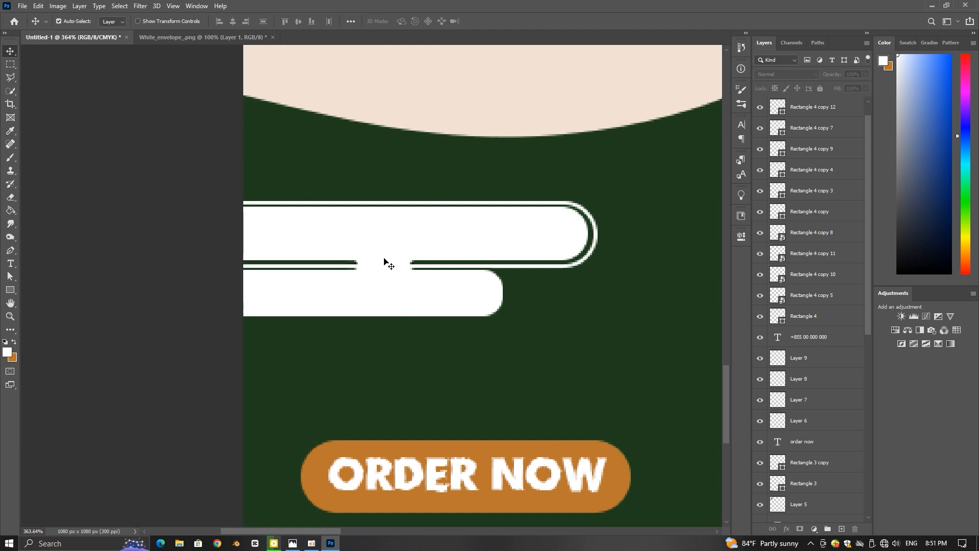
{"action": "left_click", "coordinate": [461, 203]}
{"action": "right_click", "coordinate": [832, 108]}
{"action": "left_click", "coordinate": [865, 255]}
{"action": "left_click", "coordinate": [10, 63]}
{"action": "left_click_drag", "start_coordinate": [243, 258], "coordinate": [464, 284]}
{"action": "key", "text": "Delete"}
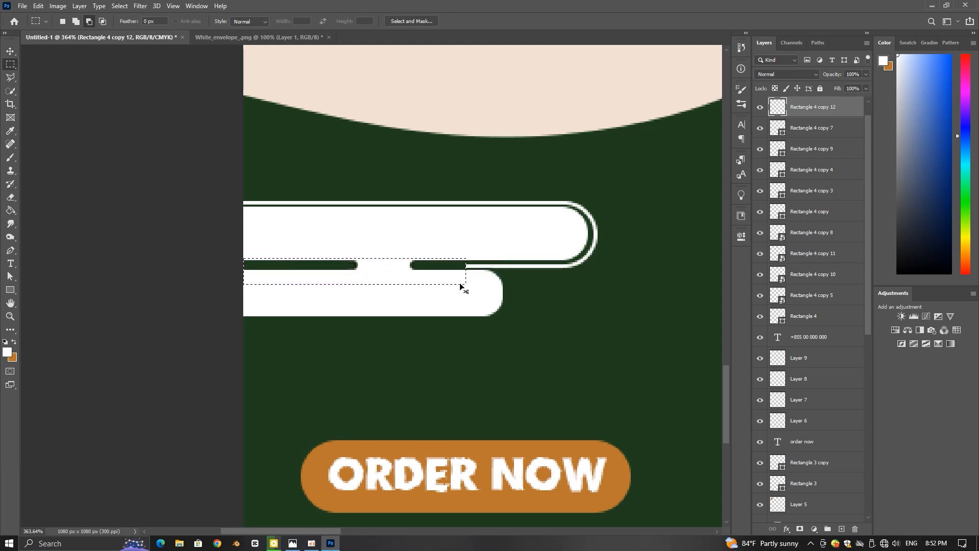
{"action": "key", "text": "ctrl+d"}
Step: Nudge and slightly resize the rasterized left outline to even its spacing around the upper bar
{"action": "scroll", "coordinate": [460, 283], "scroll_direction": "down", "scroll_amount": 8}
{"action": "scroll", "coordinate": [426, 240], "scroll_direction": "up", "scroll_amount": 8}
{"action": "left_click", "coordinate": [10, 51]}
{"action": "scroll", "coordinate": [593, 258], "scroll_direction": "up", "scroll_amount": 11}
{"action": "left_click_drag", "start_coordinate": [549, 251], "coordinate": [551, 250]}
{"action": "key", "text": "ctrl+t"}
{"action": "scroll", "coordinate": [541, 336], "scroll_direction": "down", "scroll_amount": 3}
{"action": "left_click_drag", "start_coordinate": [683, 412], "coordinate": [685, 409]}
{"action": "left_click_drag", "start_coordinate": [496, 288], "coordinate": [496, 284]}
{"action": "scroll", "coordinate": [492, 264], "scroll_direction": "down", "scroll_amount": 4}
{"action": "scroll", "coordinate": [521, 246], "scroll_direction": "down", "scroll_amount": 10}
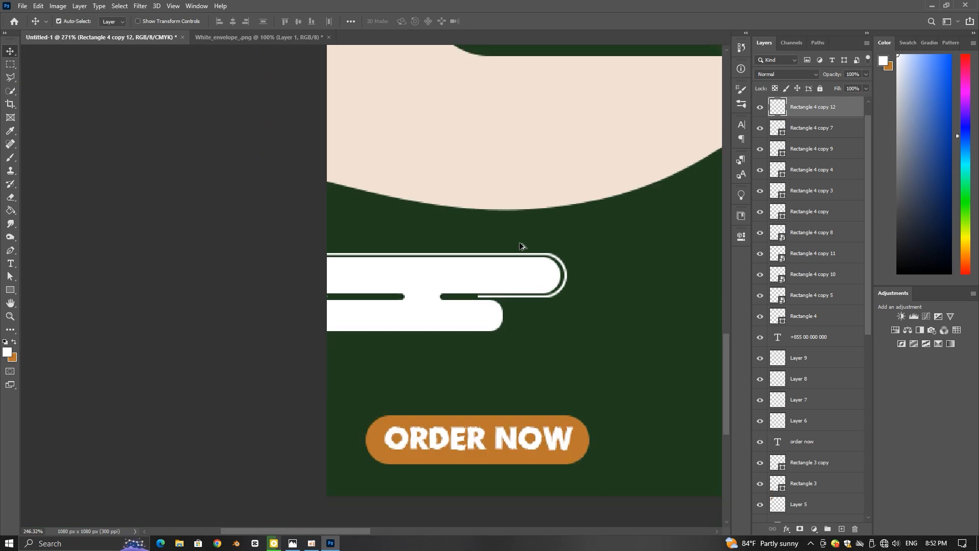
Step: Duplicate the top bar of the upper-right pair and scale the copy slightly larger
{"action": "left_click_drag", "start_coordinate": [586, 225], "coordinate": [330, 221]}
{"action": "left_click_drag", "start_coordinate": [482, 164], "coordinate": [327, 204]}
{"action": "scroll", "coordinate": [576, 204], "scroll_direction": "up", "scroll_amount": 5}
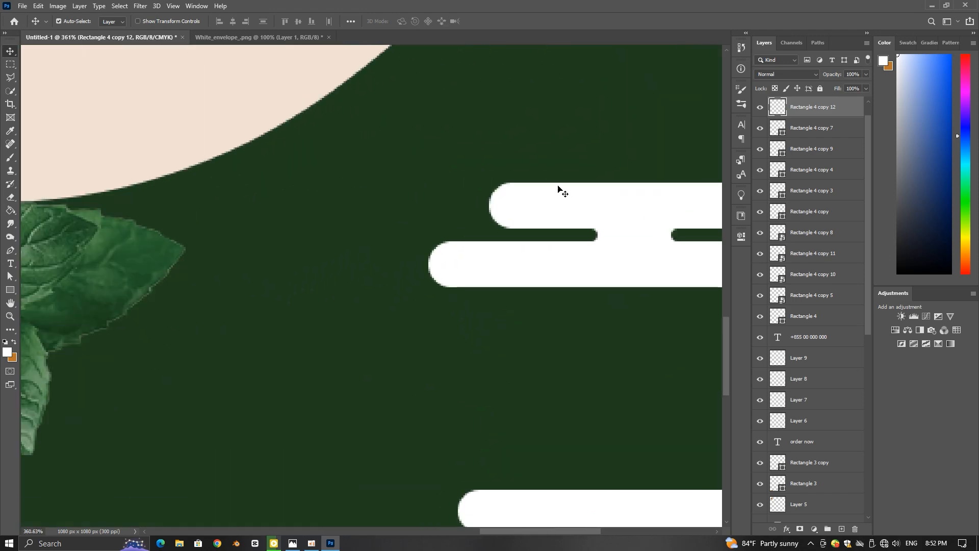
{"action": "left_click", "coordinate": [551, 197]}
{"action": "key", "text": "ctrl+j"}
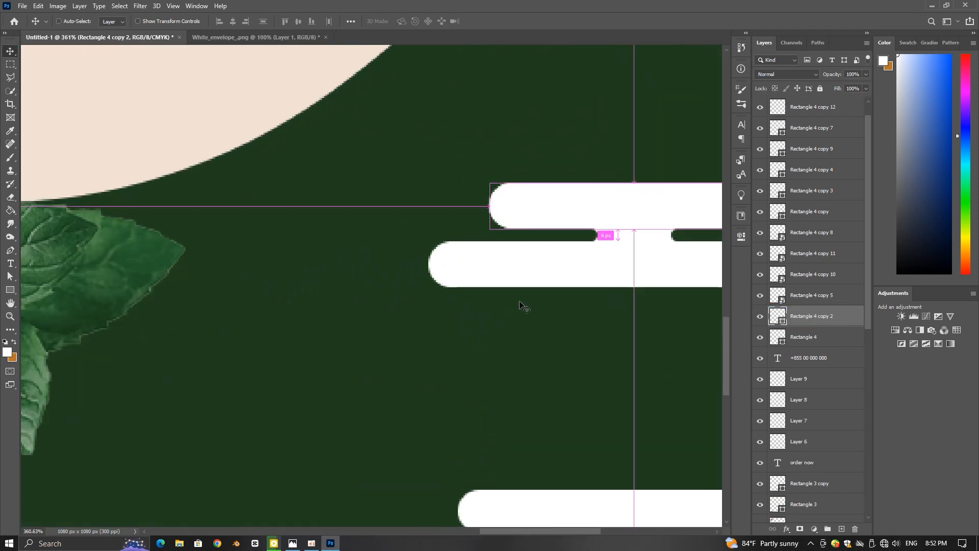
{"action": "key", "text": "ctrl+t"}
{"action": "left_click_drag", "start_coordinate": [489, 182], "coordinate": [480, 180]}
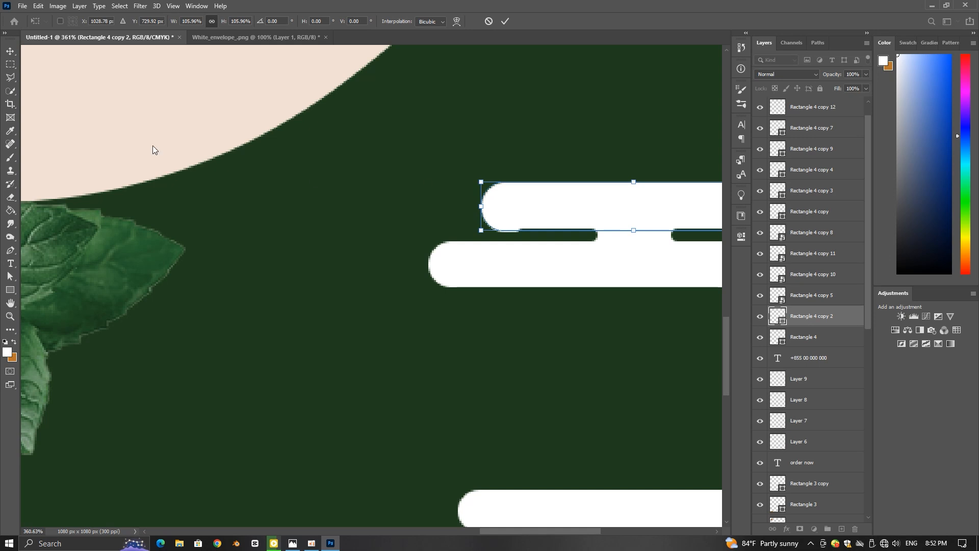
{"action": "left_click", "coordinate": [503, 23]}
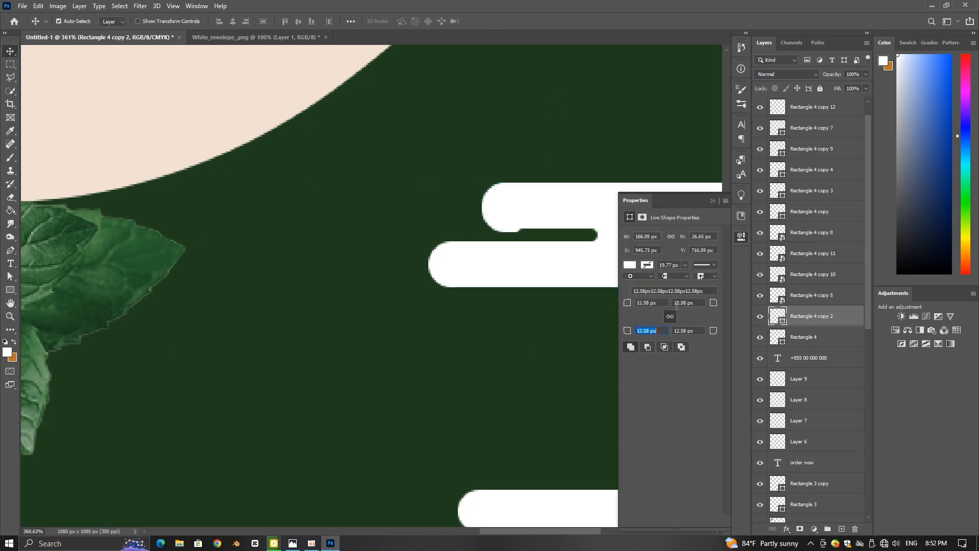
Step: Turn the enlarged upper-right copy into an unfilled outline with a white stroke about 1.96 px wide
{"action": "left_click", "coordinate": [645, 266]}
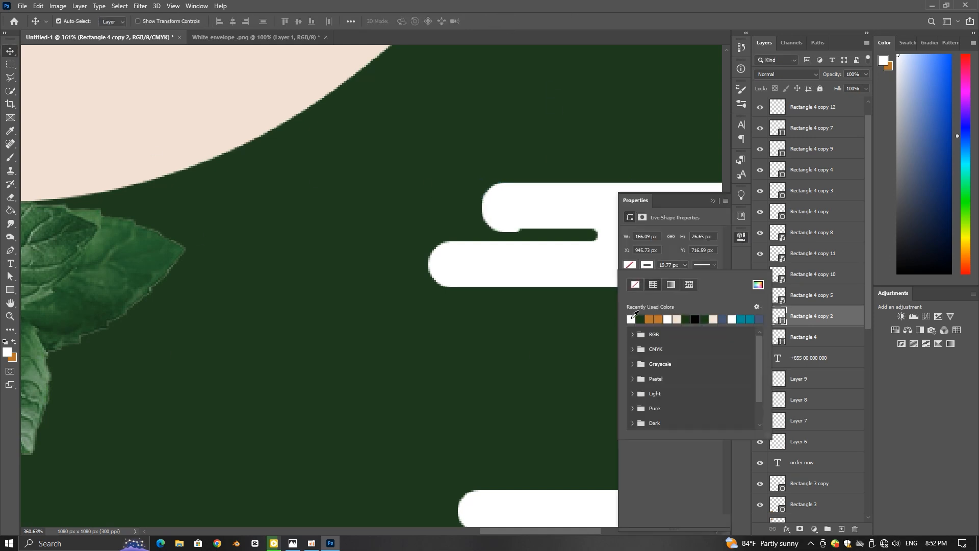
{"action": "left_click", "coordinate": [685, 265]}
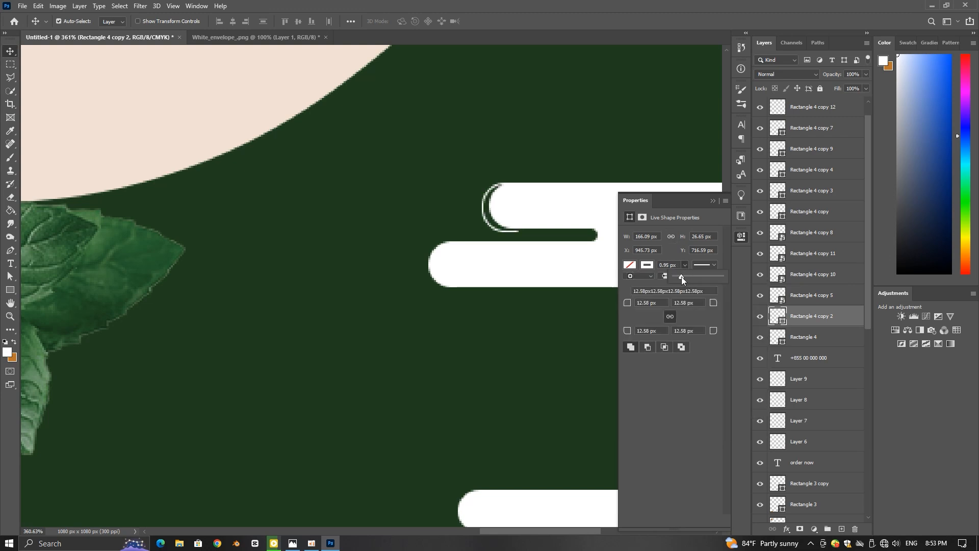
{"action": "left_click_drag", "start_coordinate": [681, 277], "coordinate": [684, 277]}
{"action": "left_click", "coordinate": [713, 200]}
{"action": "scroll", "coordinate": [531, 206], "scroll_direction": "up", "scroll_amount": 3}
{"action": "scroll", "coordinate": [531, 206], "scroll_direction": "down", "scroll_amount": 5}
{"action": "scroll", "coordinate": [531, 206], "scroll_direction": "up", "scroll_amount": 5}
Step: Stretch the upper-right outline vertically so it leaves a gap above and below the white bar
{"action": "left_click", "coordinate": [744, 236]}
{"action": "left_click", "coordinate": [713, 200]}
{"action": "left_click_drag", "start_coordinate": [485, 182], "coordinate": [347, 220]}
{"action": "key", "text": "ctrl+t"}
{"action": "left_click_drag", "start_coordinate": [531, 213], "coordinate": [537, 207]}
{"action": "scroll", "coordinate": [528, 209], "scroll_direction": "up", "scroll_amount": 2}
{"action": "left_click_drag", "start_coordinate": [537, 316], "coordinate": [536, 312]}
{"action": "scroll", "coordinate": [537, 321], "scroll_direction": "up", "scroll_amount": 2}
{"action": "scroll", "coordinate": [480, 294], "scroll_direction": "down", "scroll_amount": 7}
{"action": "key", "text": "Return"}
Step: Enter a corner radius of 20 for the upper-right outline to round its end fully
{"action": "left_click", "coordinate": [741, 237]}
{"action": "type", "text": "20"}
{"action": "key", "text": "Return"}
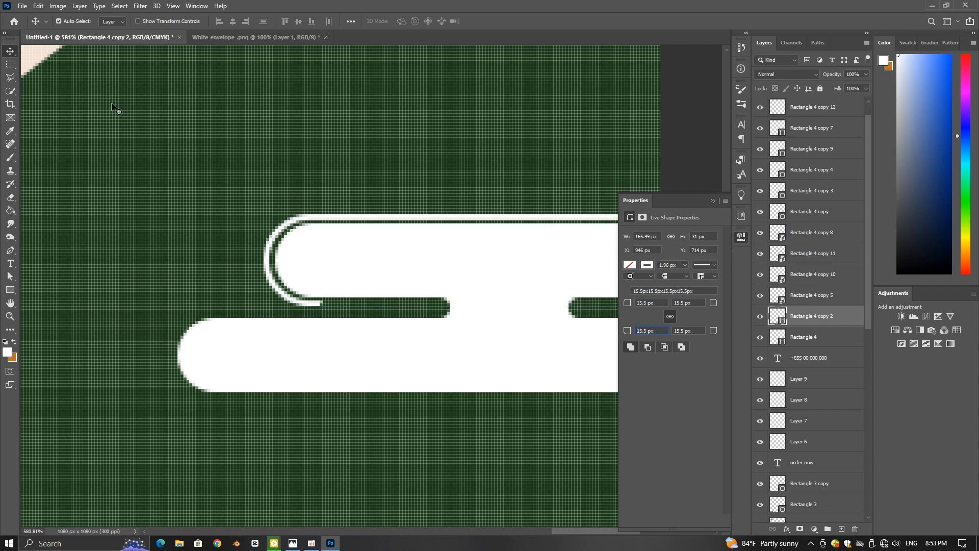
Step: Check the upper-right outline within the poster and examine the three-bar stack below it
{"action": "scroll", "coordinate": [308, 211], "scroll_direction": "down", "scroll_amount": 10}
{"action": "left_click", "coordinate": [298, 246]}
{"action": "scroll", "coordinate": [301, 249], "scroll_direction": "down", "scroll_amount": 7}
{"action": "scroll", "coordinate": [449, 291], "scroll_direction": "up", "scroll_amount": 3}
{"action": "left_click_drag", "start_coordinate": [449, 291], "coordinate": [266, 190]}
{"action": "key", "text": "ctrl+0"}
{"action": "left_click", "coordinate": [713, 201]}
{"action": "scroll", "coordinate": [538, 311], "scroll_direction": "up", "scroll_amount": 4}
{"action": "left_click_drag", "start_coordinate": [538, 311], "coordinate": [440, 151]}
{"action": "scroll", "coordinate": [472, 339], "scroll_direction": "up", "scroll_amount": 7}
{"action": "scroll", "coordinate": [472, 341], "scroll_direction": "up", "scroll_amount": 3}
{"action": "left_click", "coordinate": [472, 341]}
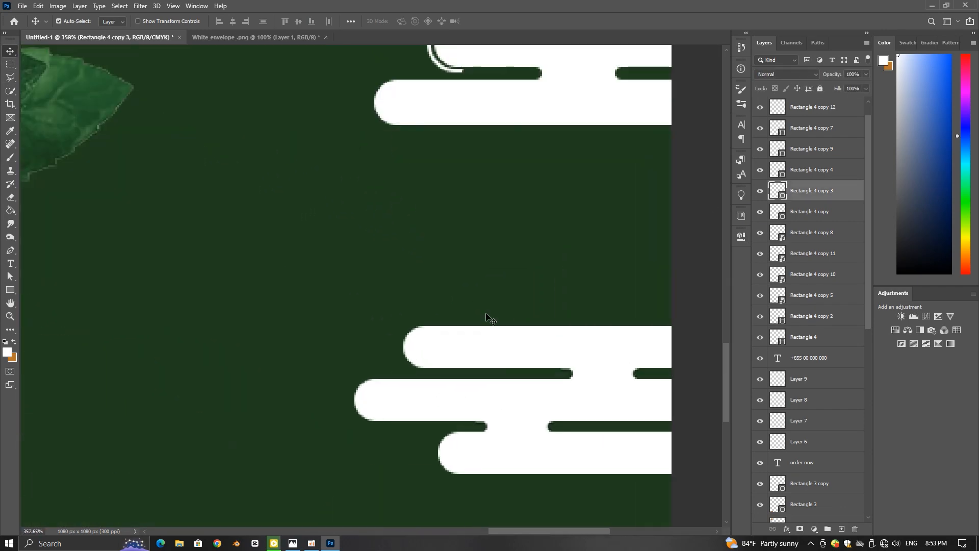
{"action": "scroll", "coordinate": [498, 336], "scroll_direction": "down", "scroll_amount": 2}
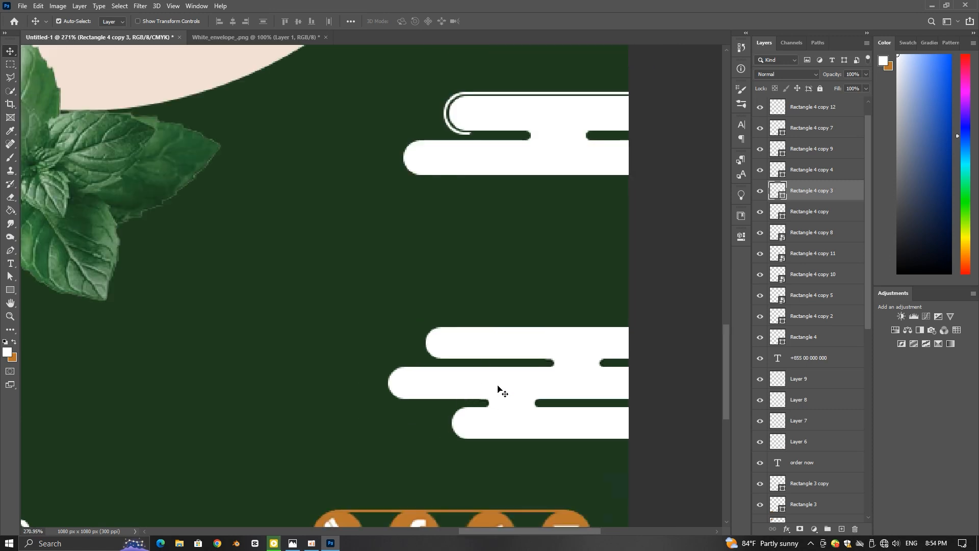
Step: Duplicate the lowest bar of the three-bar stack and scale the copy slightly larger
{"action": "scroll", "coordinate": [498, 389], "scroll_direction": "up", "scroll_amount": 2}
{"action": "left_click", "coordinate": [529, 445]}
{"action": "key", "text": "ctrl+j"}
{"action": "key", "text": "ctrl+t"}
{"action": "left_click_drag", "start_coordinate": [437, 415], "coordinate": [422, 408]}
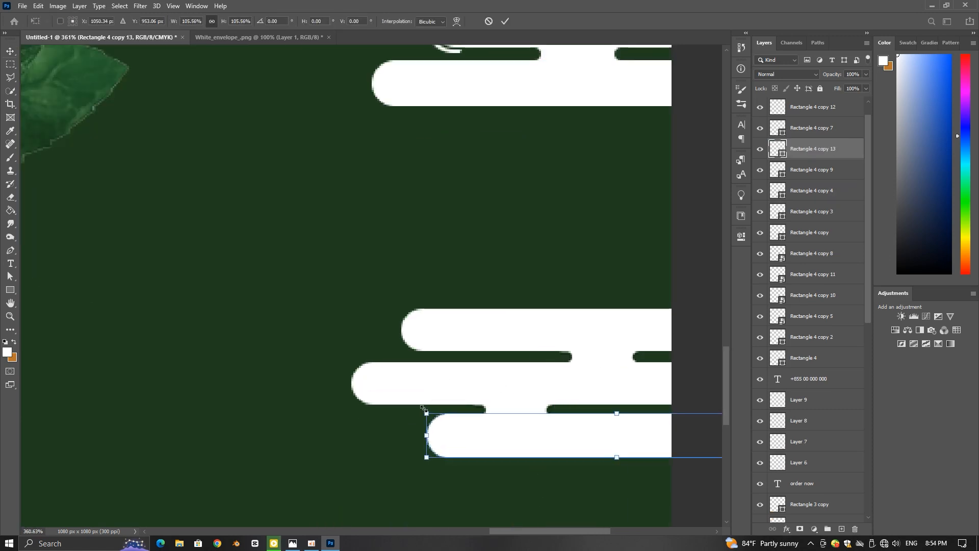
{"action": "key", "text": "Return"}
Step: Remove the enlarged lowest bar copy's fill and give it a thin white stroke
{"action": "left_click", "coordinate": [741, 236]}
{"action": "left_click", "coordinate": [629, 265]}
{"action": "left_click", "coordinate": [631, 264]}
{"action": "left_click", "coordinate": [630, 264]}
{"action": "left_click", "coordinate": [634, 284]}
{"action": "left_click", "coordinate": [684, 265]}
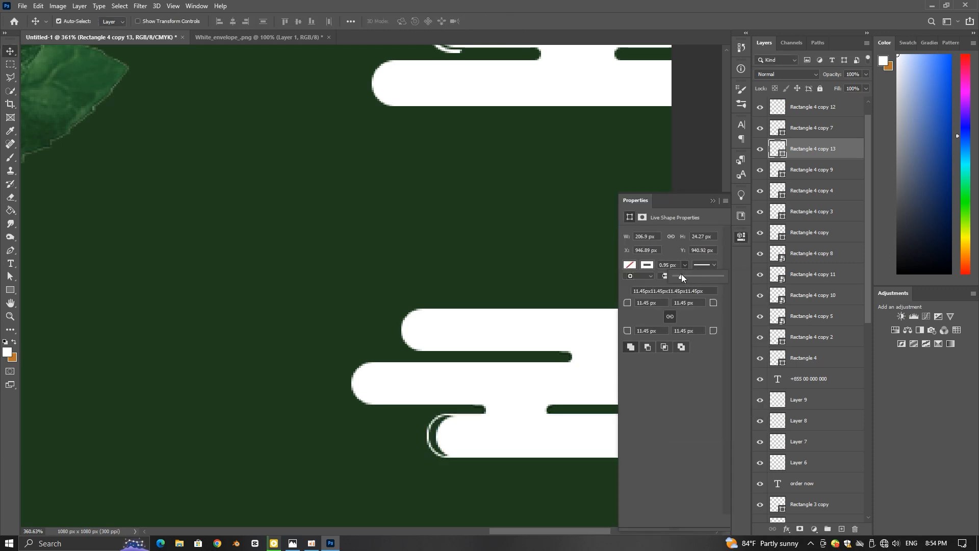
{"action": "left_click", "coordinate": [681, 275]}
{"action": "left_click", "coordinate": [712, 201]}
Step: Resize the lowest bar's outline taller and wider so it surrounds the bar with a gap on all sides
{"action": "scroll", "coordinate": [441, 428], "scroll_direction": "up", "scroll_amount": 6}
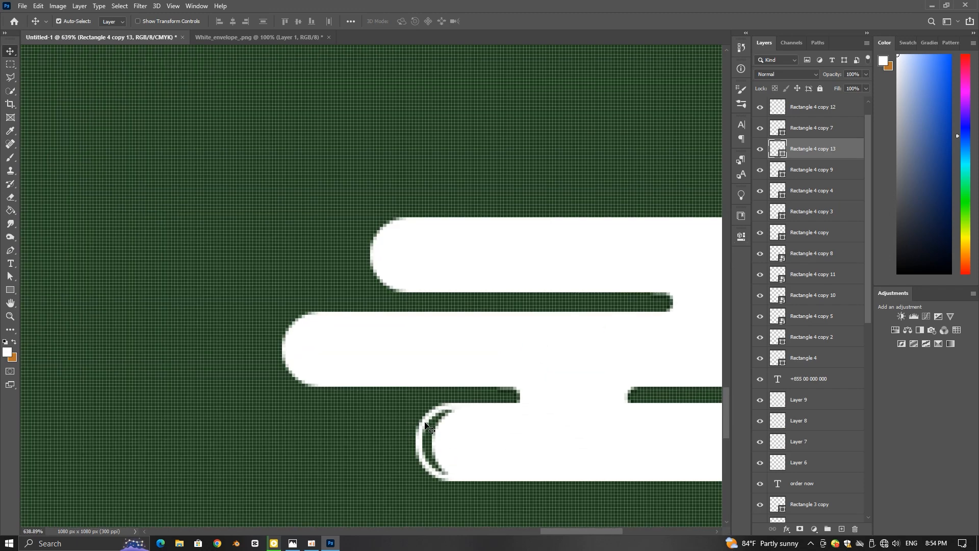
{"action": "scroll", "coordinate": [431, 428], "scroll_direction": "down", "scroll_amount": 2}
{"action": "key", "text": "ctrl+t"}
{"action": "left_click_drag", "start_coordinate": [415, 405], "coordinate": [372, 397]}
{"action": "left_click_drag", "start_coordinate": [370, 437], "coordinate": [423, 438]}
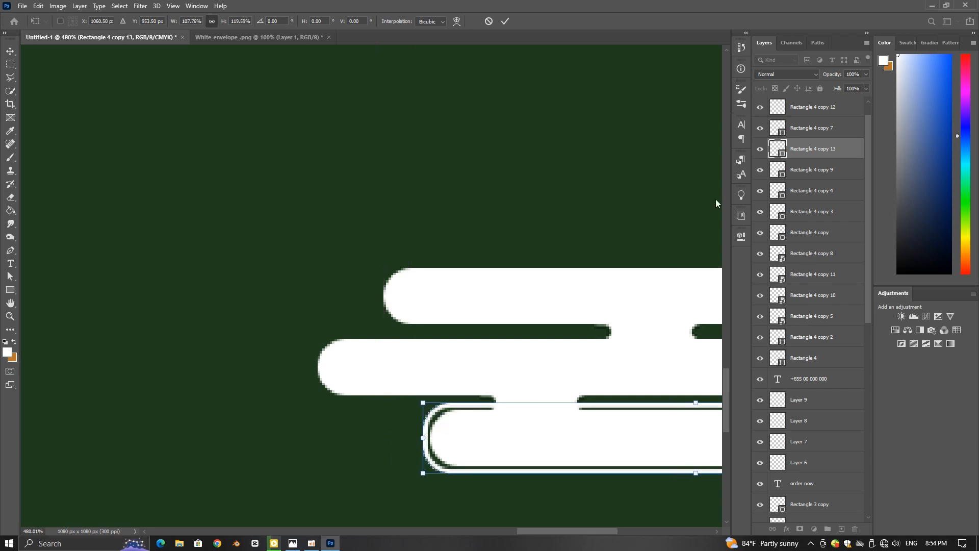
{"action": "left_click", "coordinate": [505, 21]}
Step: Increase the lowest outline's corner radius to 14.5 px
{"action": "scroll", "coordinate": [540, 393], "scroll_direction": "up", "scroll_amount": 1}
{"action": "left_click", "coordinate": [743, 236]}
{"action": "left_click_drag", "start_coordinate": [651, 307], "coordinate": [653, 307]}
{"action": "left_click", "coordinate": [720, 200]}
{"action": "scroll", "coordinate": [447, 427], "scroll_direction": "up", "scroll_amount": 2}
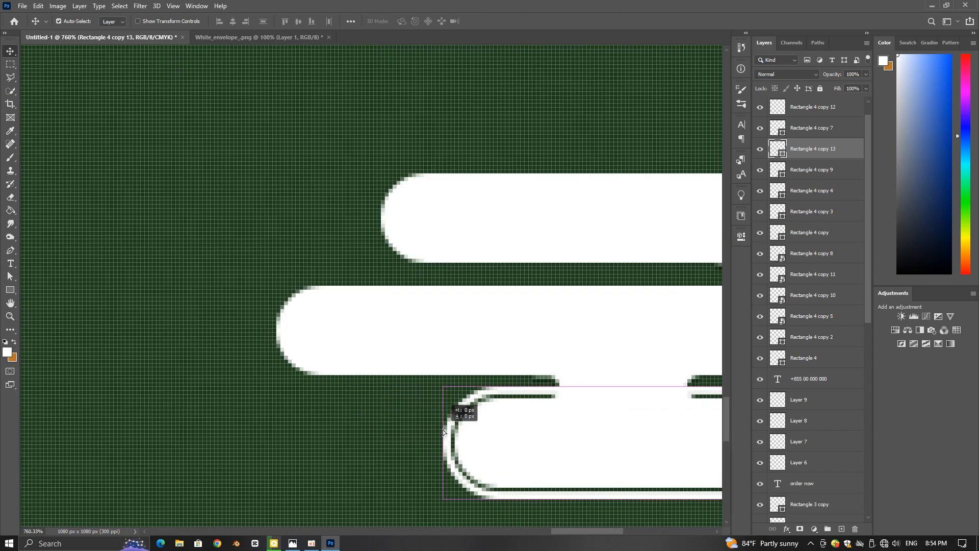
Step: Reduce the lowest outline's stroke width to about 0.88 px
{"action": "scroll", "coordinate": [441, 429], "scroll_direction": "down", "scroll_amount": 3}
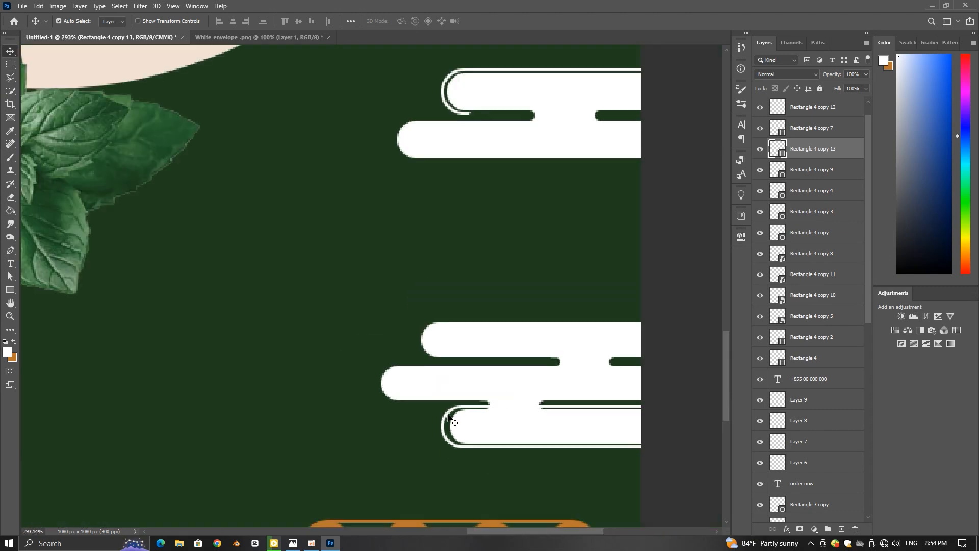
{"action": "left_click", "coordinate": [741, 237]}
{"action": "left_click_drag", "start_coordinate": [684, 277], "coordinate": [681, 277]}
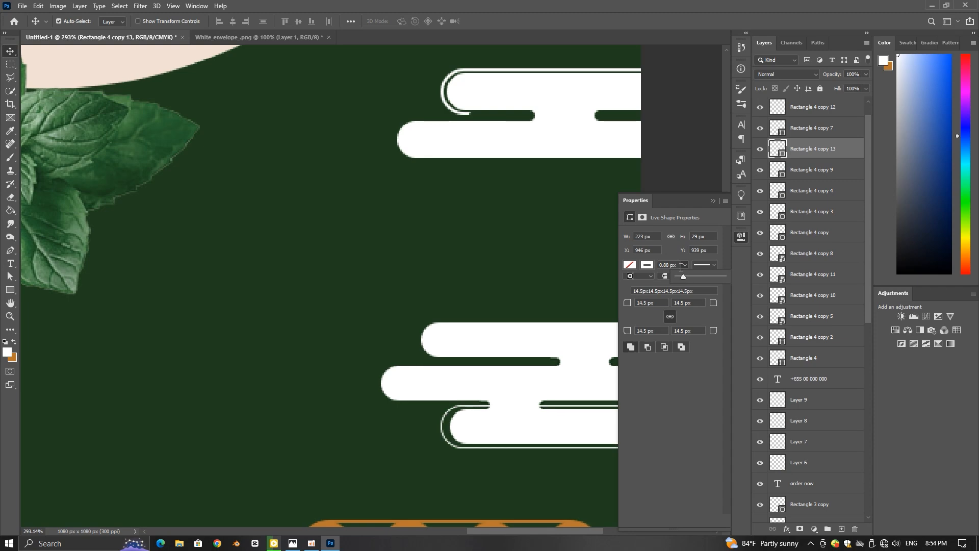
{"action": "left_click", "coordinate": [714, 201]}
{"action": "scroll", "coordinate": [518, 428], "scroll_direction": "up", "scroll_amount": 5}
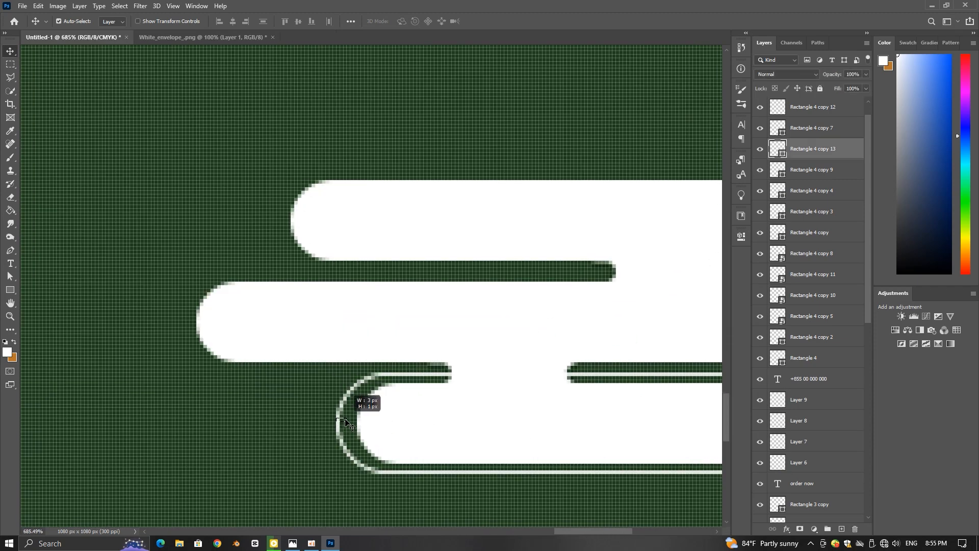
Step: Pull the lowest outline's rounded end and its upper and lower edges slightly inward to tighten it around the bar
{"action": "scroll", "coordinate": [339, 421], "scroll_direction": "up", "scroll_amount": 2}
{"action": "left_click_drag", "start_coordinate": [344, 421], "coordinate": [346, 423]}
{"action": "scroll", "coordinate": [344, 419], "scroll_direction": "down", "scroll_amount": 4}
{"action": "key", "text": "ctrl+t"}
{"action": "scroll", "coordinate": [488, 372], "scroll_direction": "down", "scroll_amount": 3}
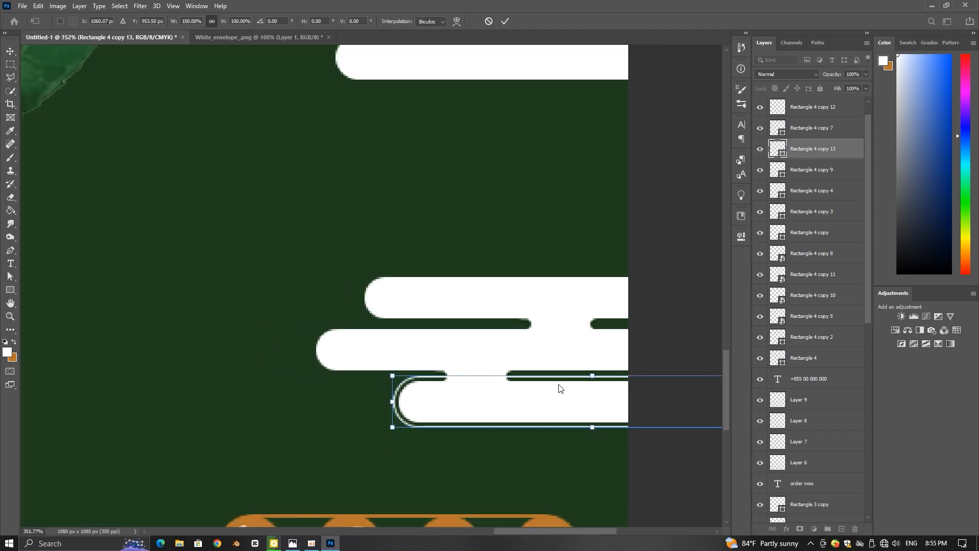
{"action": "scroll", "coordinate": [559, 388], "scroll_direction": "up", "scroll_amount": 4}
{"action": "left_click_drag", "start_coordinate": [618, 366], "coordinate": [618, 370]}
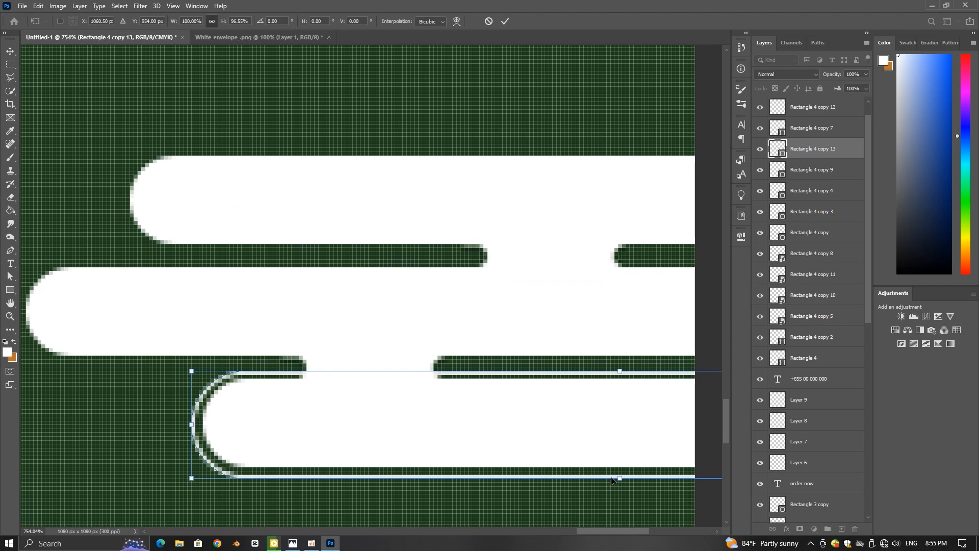
{"action": "left_click_drag", "start_coordinate": [619, 478], "coordinate": [618, 474]}
{"action": "left_click", "coordinate": [505, 21]}
{"action": "scroll", "coordinate": [475, 278], "scroll_direction": "down", "scroll_amount": 5}
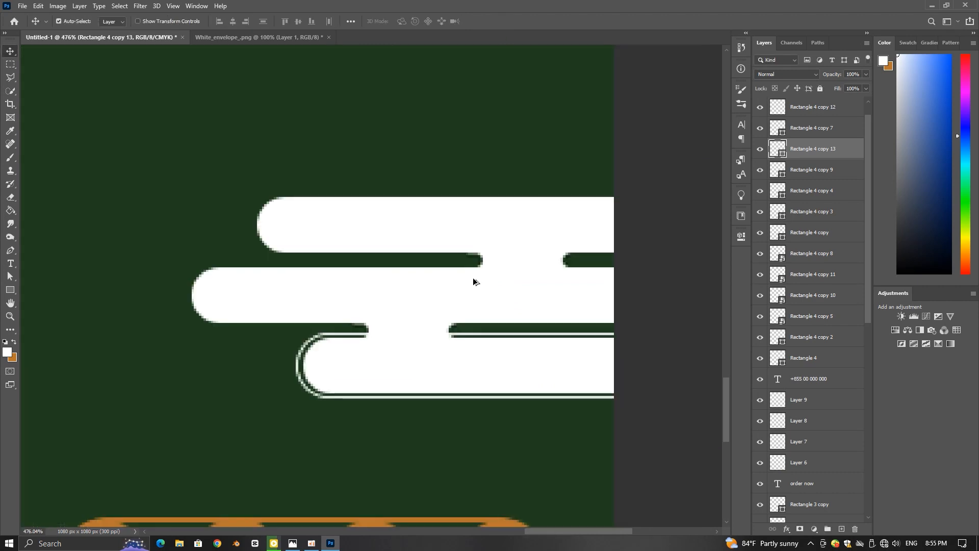
Step: Duplicate the lowest bar's thin outline and place the copy around the top bar of the same group
{"action": "left_click", "coordinate": [613, 304]}
{"action": "scroll", "coordinate": [541, 301], "scroll_direction": "up", "scroll_amount": 2}
{"action": "left_click_drag", "start_coordinate": [503, 322], "coordinate": [457, 189]}
{"action": "scroll", "coordinate": [458, 190], "scroll_direction": "down", "scroll_amount": 3}
{"action": "scroll", "coordinate": [242, 228], "scroll_direction": "up", "scroll_amount": 5}
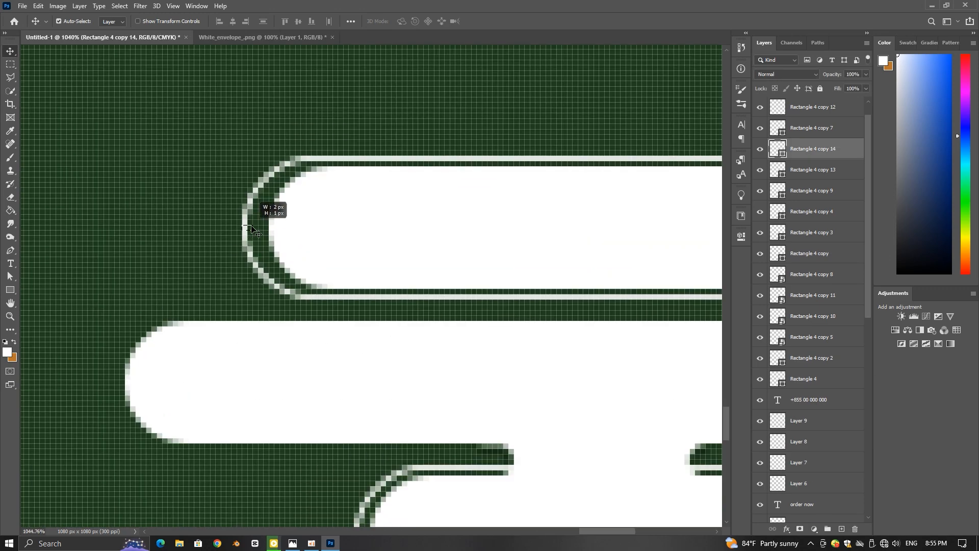
Step: Pull the rounded end of the top bar's outline slightly inward to tighten the gap around the bar
{"action": "key", "text": "ctrl+t"}
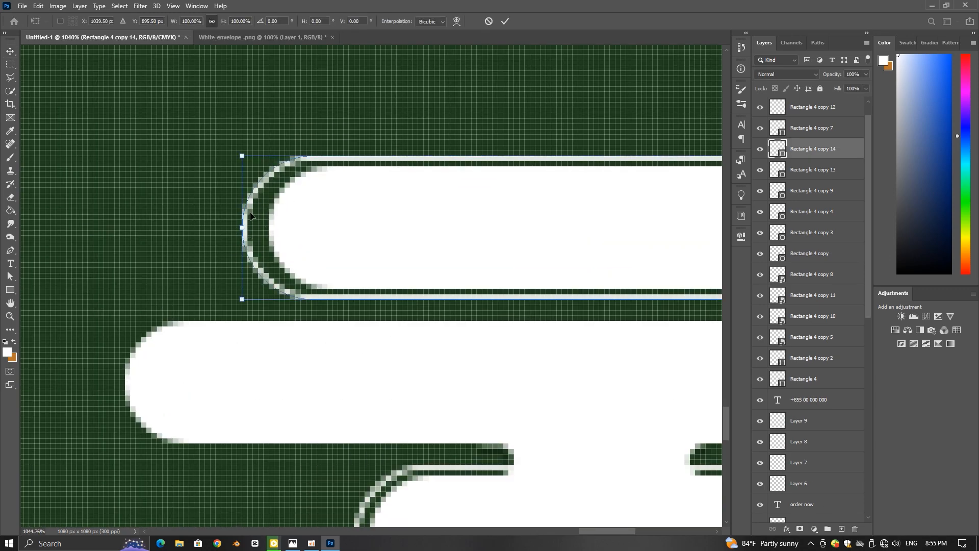
{"action": "scroll", "coordinate": [293, 214], "scroll_direction": "down", "scroll_amount": 2}
{"action": "scroll", "coordinate": [293, 214], "scroll_direction": "up", "scroll_amount": 3}
{"action": "left_click_drag", "start_coordinate": [281, 213], "coordinate": [283, 214]}
{"action": "left_click", "coordinate": [505, 21]}
{"action": "scroll", "coordinate": [447, 157], "scroll_direction": "down", "scroll_amount": 8}
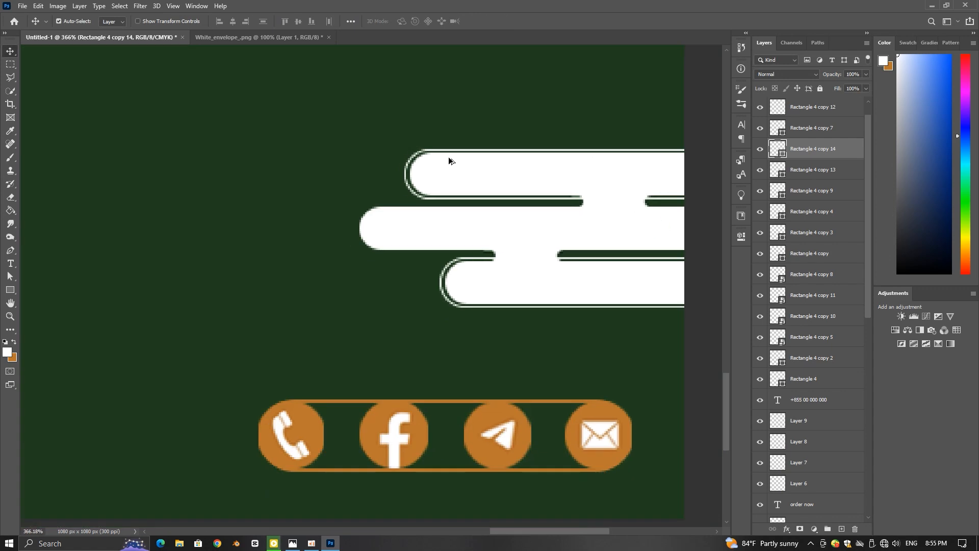
Step: Rasterize the top bar's outline layer, Rectangle 4 copy 14
{"action": "scroll", "coordinate": [487, 135], "scroll_direction": "up", "scroll_amount": 4}
{"action": "left_click", "coordinate": [815, 149]}
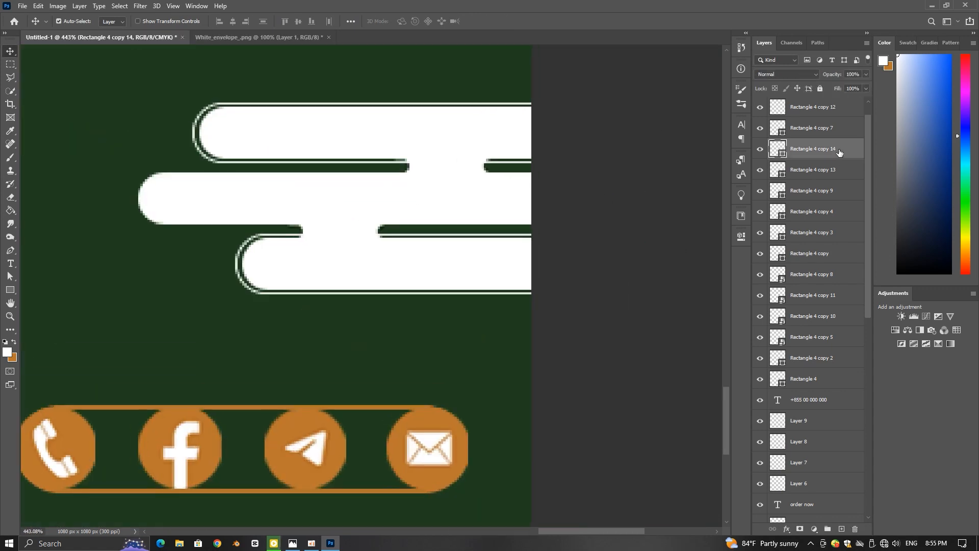
{"action": "right_click", "coordinate": [838, 153]}
{"action": "left_click", "coordinate": [738, 259]}
{"action": "scroll", "coordinate": [267, 208], "scroll_direction": "down", "scroll_amount": 1}
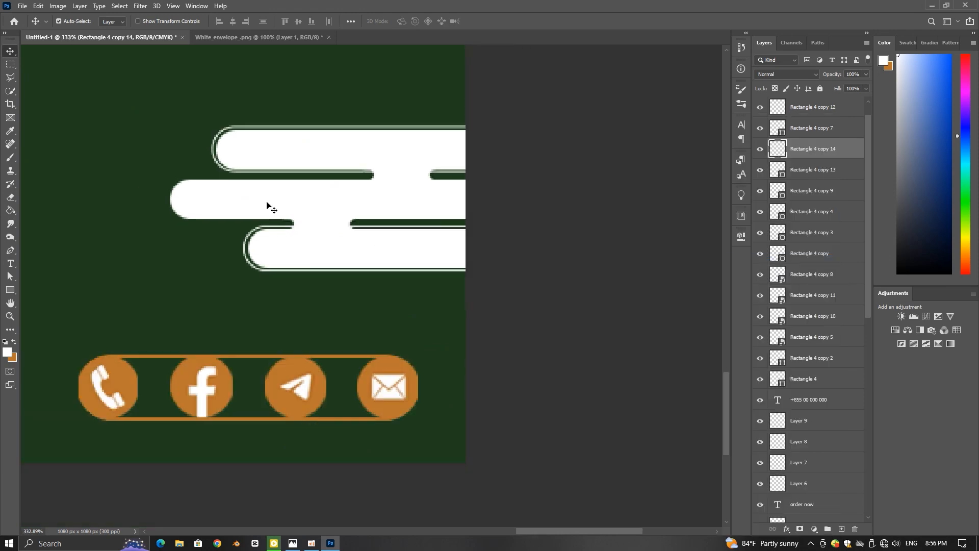
Step: Stretch the rasterized top outline slightly outward at its rounded end to widen the gap there
{"action": "scroll", "coordinate": [293, 151], "scroll_direction": "up", "scroll_amount": 1}
{"action": "scroll", "coordinate": [283, 174], "scroll_direction": "down", "scroll_amount": 3}
{"action": "scroll", "coordinate": [303, 177], "scroll_direction": "up", "scroll_amount": 3}
{"action": "scroll", "coordinate": [303, 173], "scroll_direction": "up", "scroll_amount": 3}
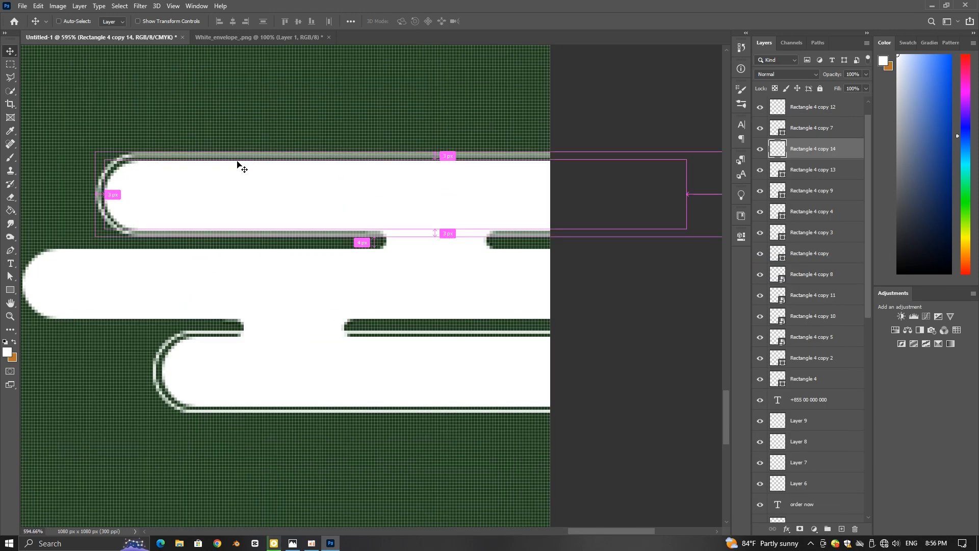
{"action": "scroll", "coordinate": [222, 161], "scroll_direction": "down", "scroll_amount": 3}
{"action": "scroll", "coordinate": [222, 161], "scroll_direction": "up", "scroll_amount": 3}
{"action": "key", "text": "ctrl+t"}
{"action": "left_click_drag", "start_coordinate": [89, 234], "coordinate": [87, 237]}
{"action": "key", "text": "Return"}
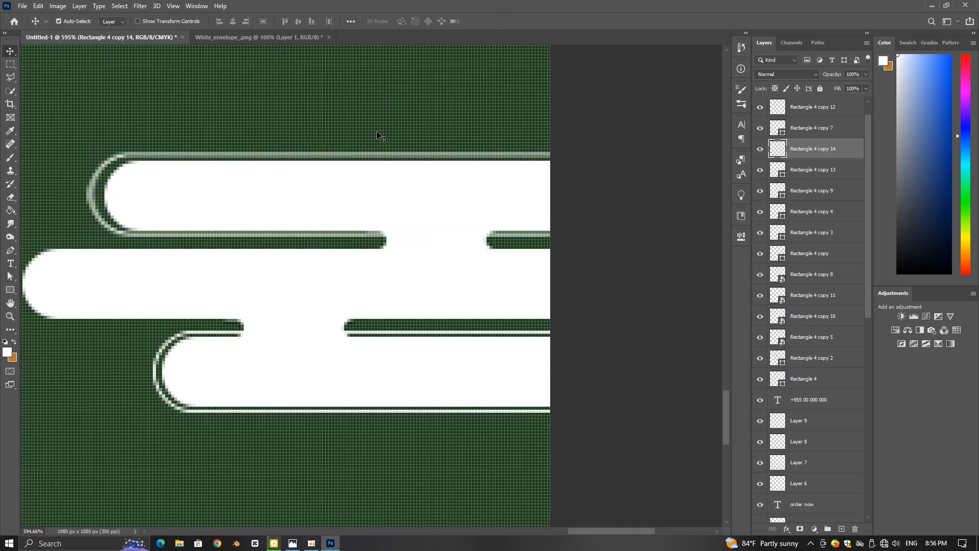
Step: Shift the top outline by 1 px and extend its upper edge slightly so it clears the bar
{"action": "scroll", "coordinate": [360, 140], "scroll_direction": "down", "scroll_amount": 4}
{"action": "scroll", "coordinate": [339, 131], "scroll_direction": "up", "scroll_amount": 8}
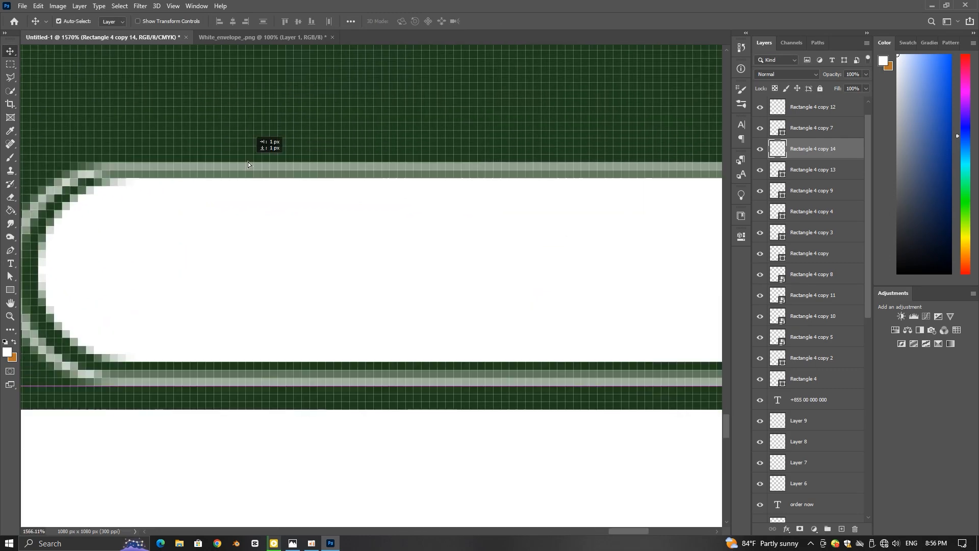
{"action": "scroll", "coordinate": [250, 161], "scroll_direction": "down", "scroll_amount": 2}
{"action": "key", "text": "ctrl+t"}
{"action": "scroll", "coordinate": [378, 159], "scroll_direction": "down", "scroll_amount": 2}
{"action": "left_click_drag", "start_coordinate": [687, 162], "coordinate": [704, 135]}
{"action": "key", "text": "Return"}
Step: Delete the top outline's lower edge from just before the connector through to the canvas edge with a rectangular selection
{"action": "scroll", "coordinate": [572, 125], "scroll_direction": "down", "scroll_amount": 3}
{"action": "left_click", "coordinate": [10, 64]}
{"action": "left_click_drag", "start_coordinate": [546, 188], "coordinate": [443, 161]}
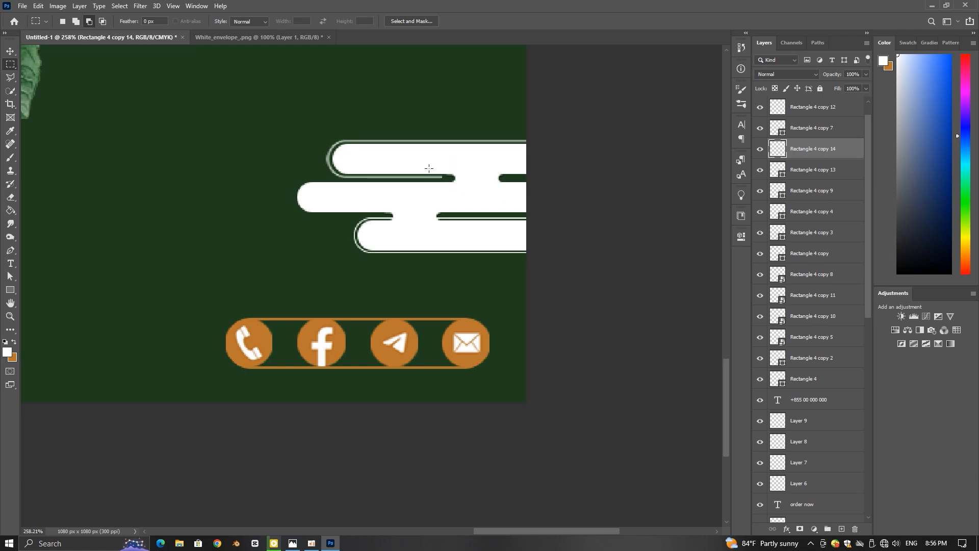
{"action": "left_click", "coordinate": [12, 52]}
Step: Rasterize the lowest bar's outline layer, Rectangle 4 copy 13
{"action": "scroll", "coordinate": [453, 221], "scroll_direction": "up", "scroll_amount": 4}
{"action": "left_click", "coordinate": [453, 211]}
{"action": "right_click", "coordinate": [821, 173]}
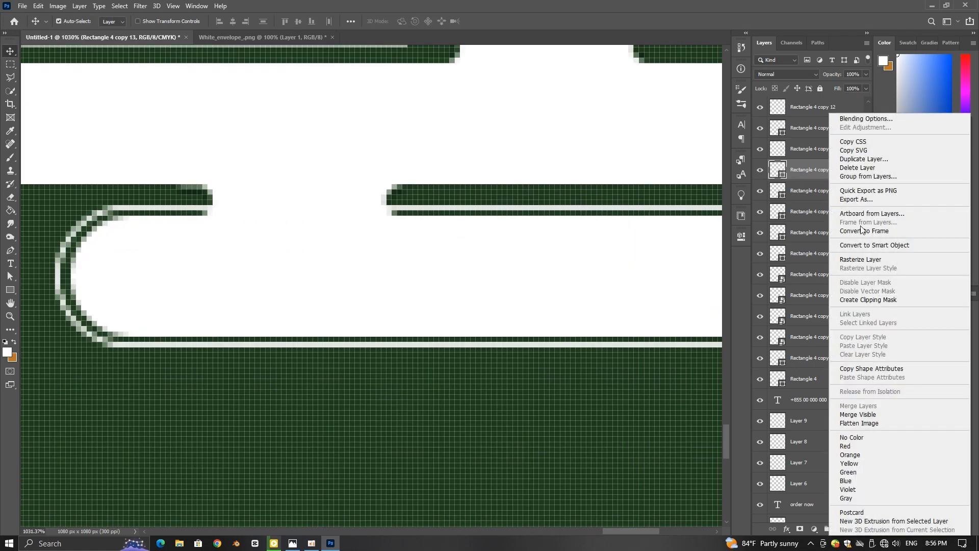
{"action": "left_click", "coordinate": [865, 259]}
{"action": "scroll", "coordinate": [362, 151], "scroll_direction": "down", "scroll_amount": 3}
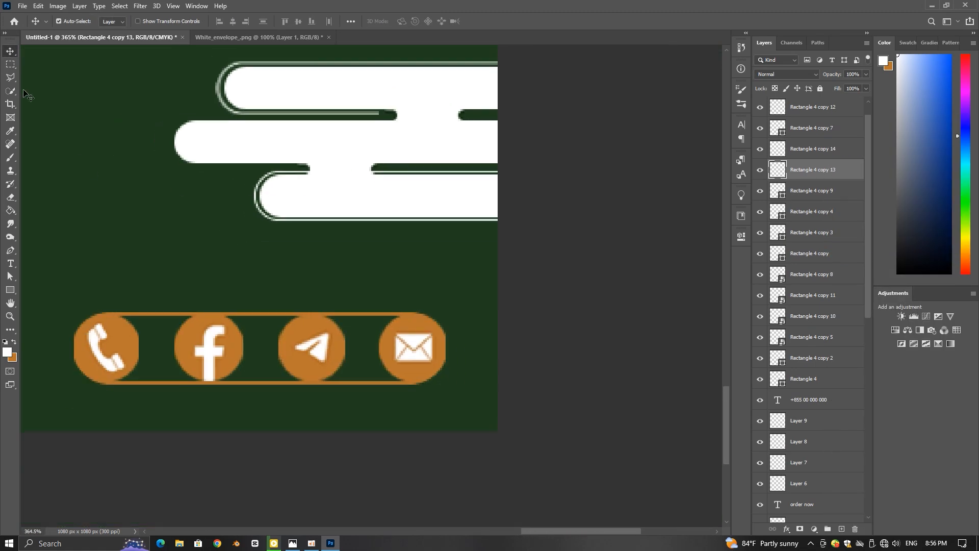
Step: Delete the short piece of the lowest outline's upper edge beside the lower connector
{"action": "left_click", "coordinate": [10, 64]}
{"action": "left_click_drag", "start_coordinate": [362, 162], "coordinate": [403, 183]}
{"action": "scroll", "coordinate": [401, 182], "scroll_direction": "down", "scroll_amount": 2}
{"action": "key", "text": "v"}
{"action": "key", "text": "ctrl+0"}
{"action": "scroll", "coordinate": [357, 452], "scroll_direction": "up", "scroll_amount": 2}
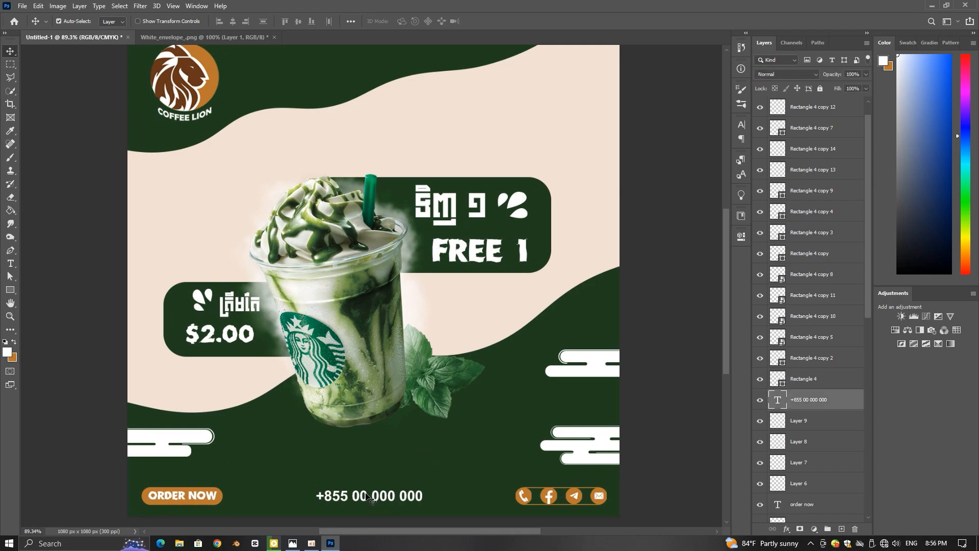
Step: Select the lowest outline and delete the rest of its upper edge between the connector and the canvas edge
{"action": "left_click", "coordinate": [371, 497]}
{"action": "scroll", "coordinate": [411, 457], "scroll_direction": "down", "scroll_amount": 2}
{"action": "scroll", "coordinate": [411, 457], "scroll_direction": "up", "scroll_amount": 10}
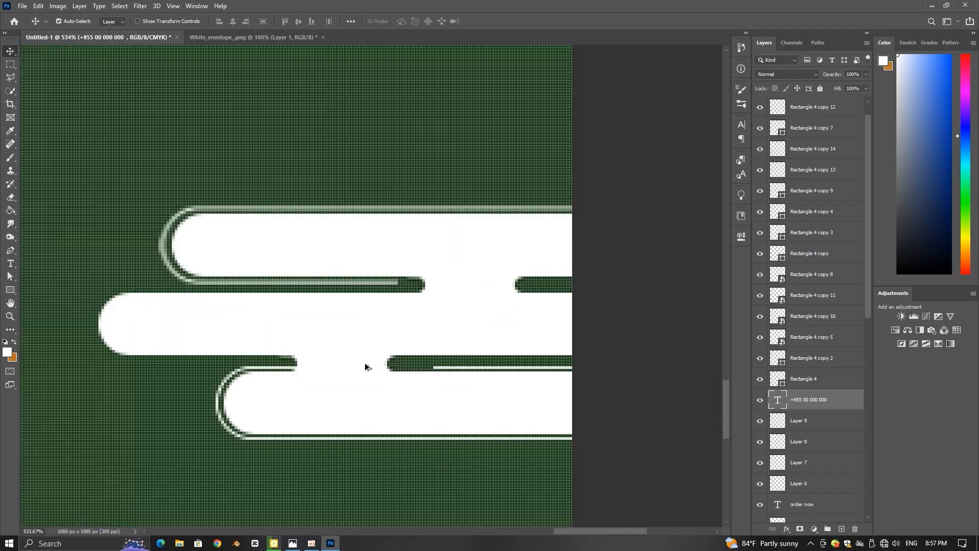
{"action": "scroll", "coordinate": [365, 367], "scroll_direction": "down", "scroll_amount": 2}
{"action": "left_click", "coordinate": [453, 371]}
{"action": "key", "text": "m"}
{"action": "left_click_drag", "start_coordinate": [422, 352], "coordinate": [558, 383]}
{"action": "key", "text": "Delete"}
{"action": "key", "text": "ctrl+d"}
{"action": "scroll", "coordinate": [563, 388], "scroll_direction": "down", "scroll_amount": 9}
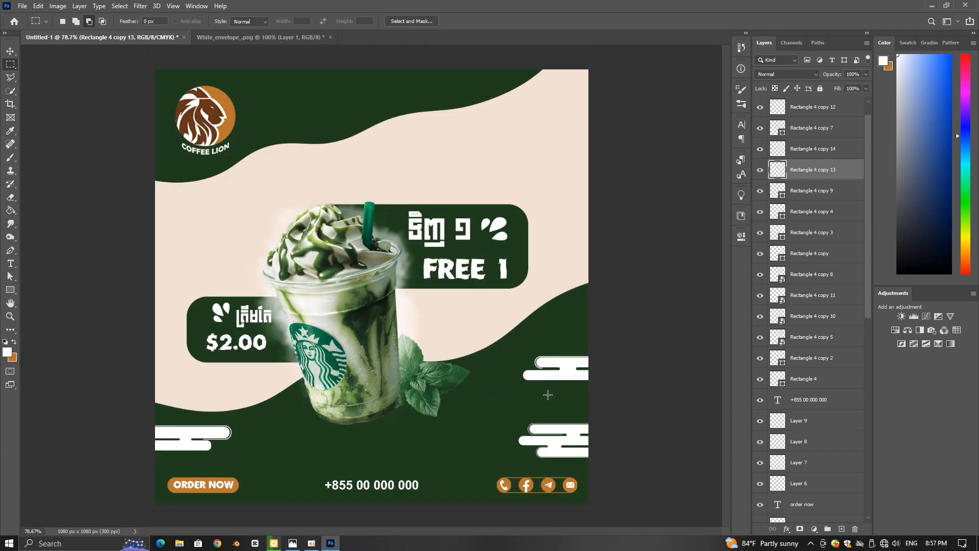
{"action": "key", "text": "v"}
{"action": "scroll", "coordinate": [434, 392], "scroll_direction": "up", "scroll_amount": 5}
{"action": "scroll", "coordinate": [404, 359], "scroll_direction": "up", "scroll_amount": 9}
{"action": "left_click_drag", "start_coordinate": [393, 328], "coordinate": [386, 328]}
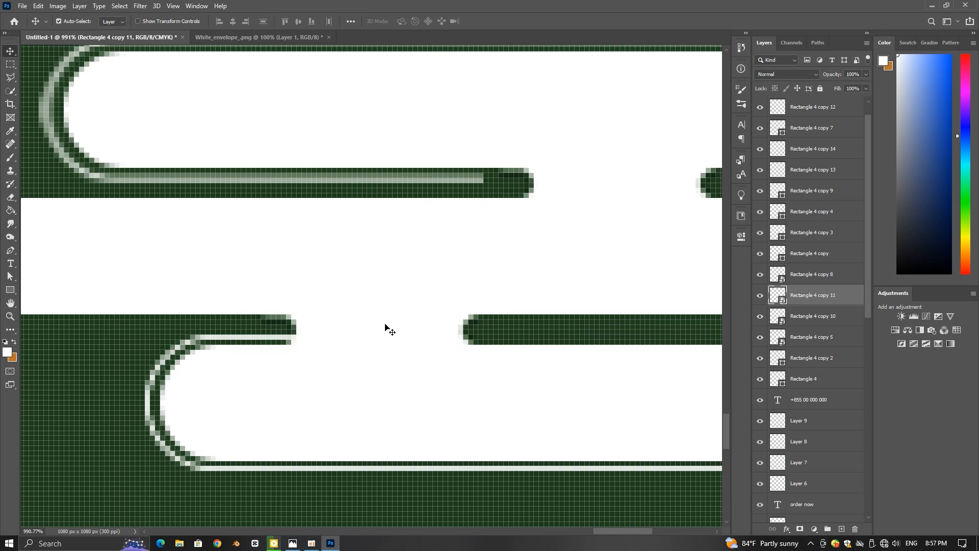
{"action": "scroll", "coordinate": [385, 326], "scroll_direction": "down", "scroll_amount": 15}
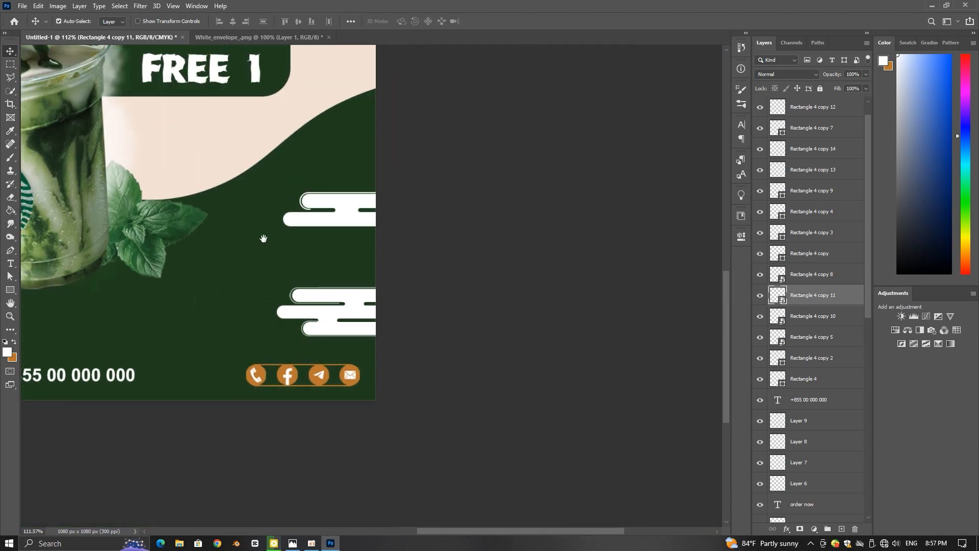
Step: Make the hidden Layer 4 shadow beneath the cup visible and deselect all layers
{"action": "scroll", "coordinate": [761, 351], "scroll_direction": "down", "scroll_amount": 8}
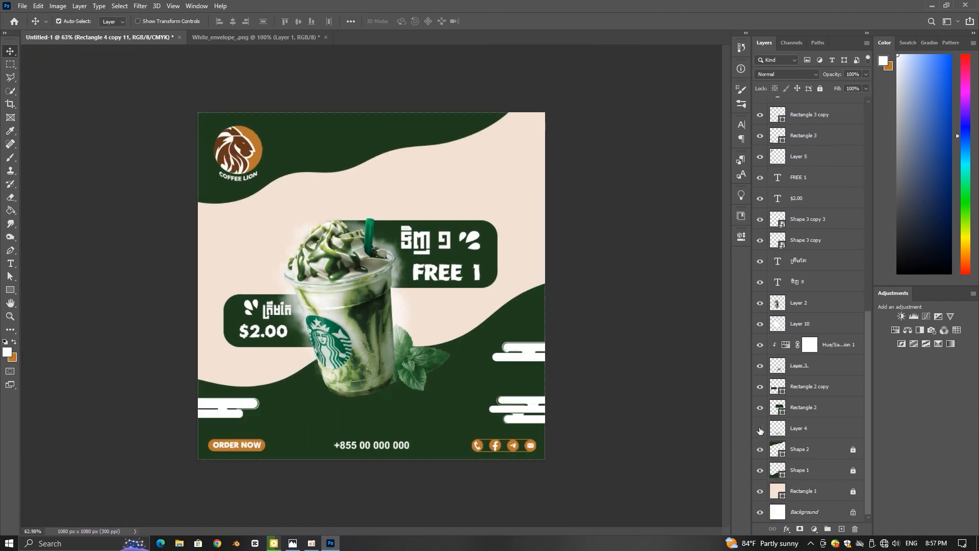
{"action": "left_click", "coordinate": [760, 429]}
{"action": "left_click", "coordinate": [463, 398]}
{"action": "scroll", "coordinate": [403, 411], "scroll_direction": "down", "scroll_amount": 2}
{"action": "scroll", "coordinate": [648, 370], "scroll_direction": "down", "scroll_amount": 1}
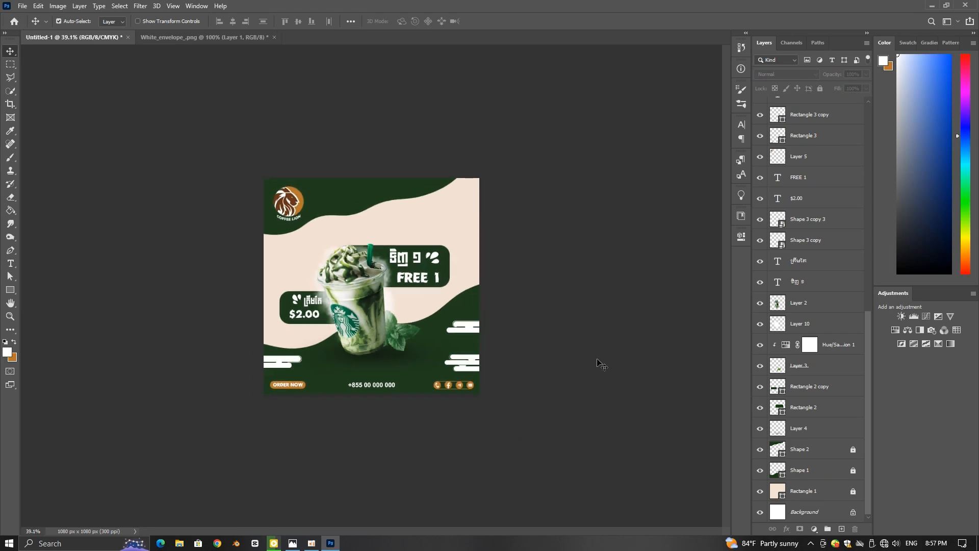